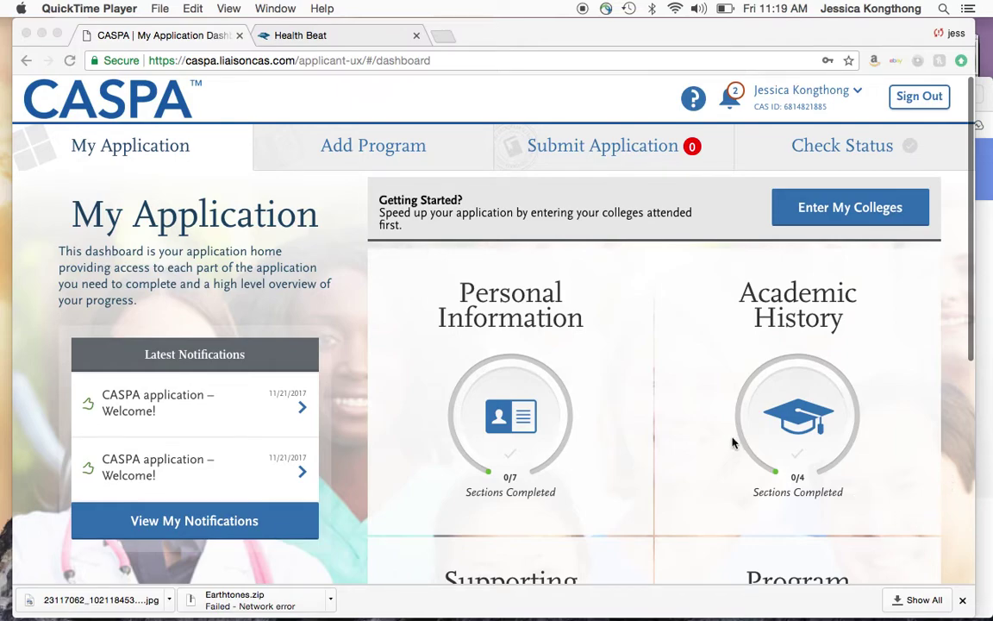
Step: Look over the application dashboard, including its notifications and main application sections
scroll(731, 444, down, 5)
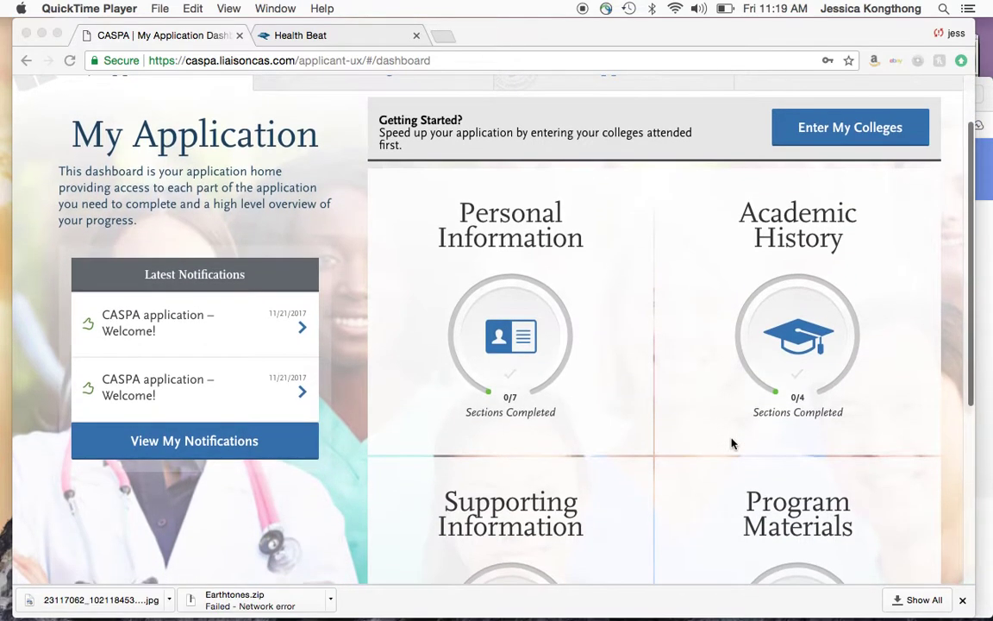
scroll(731, 444, down, 3)
scroll(731, 444, up, 10)
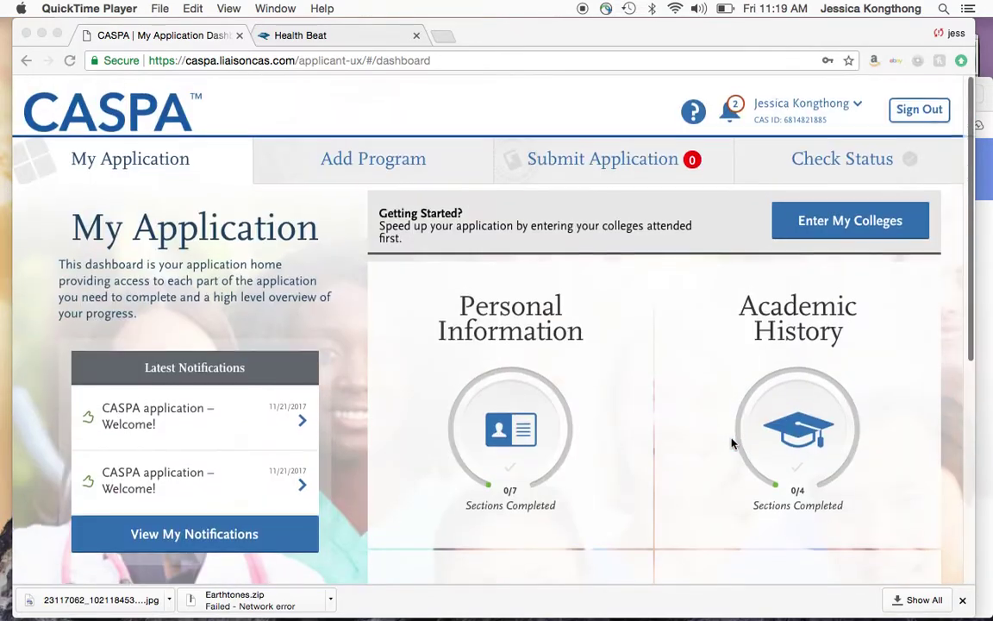
scroll(731, 443, down, 1)
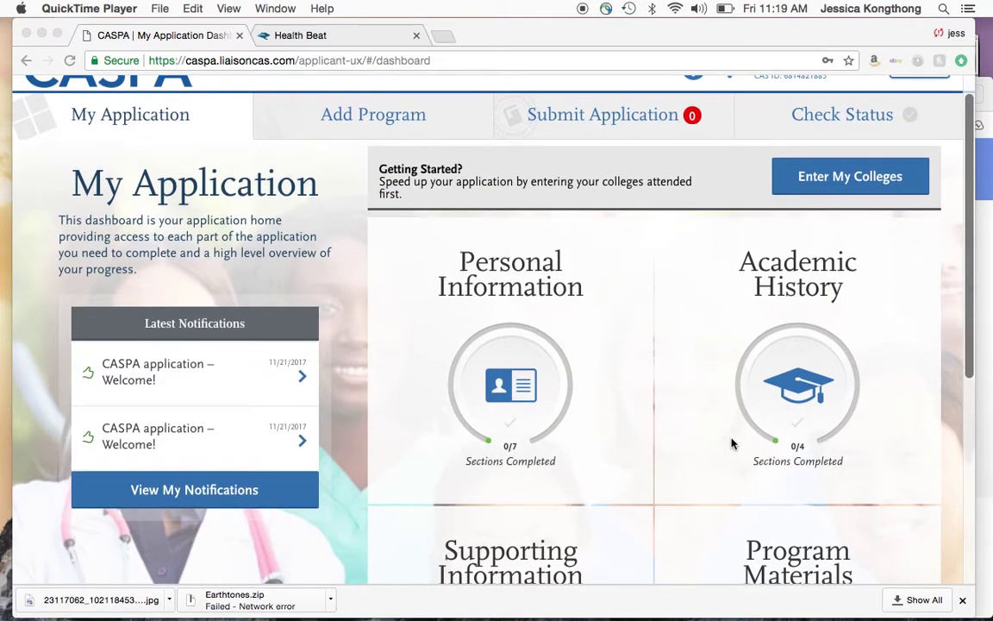
scroll(655, 405, up, 1)
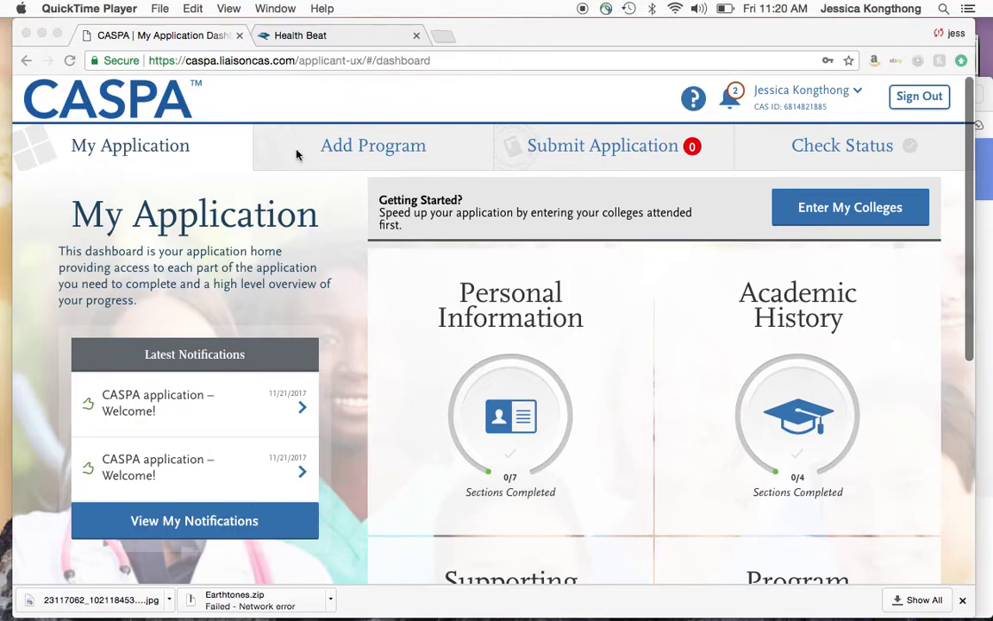
Step: Open the Add Program page to view its program search filters, and check the Submit Application page
click(343, 152)
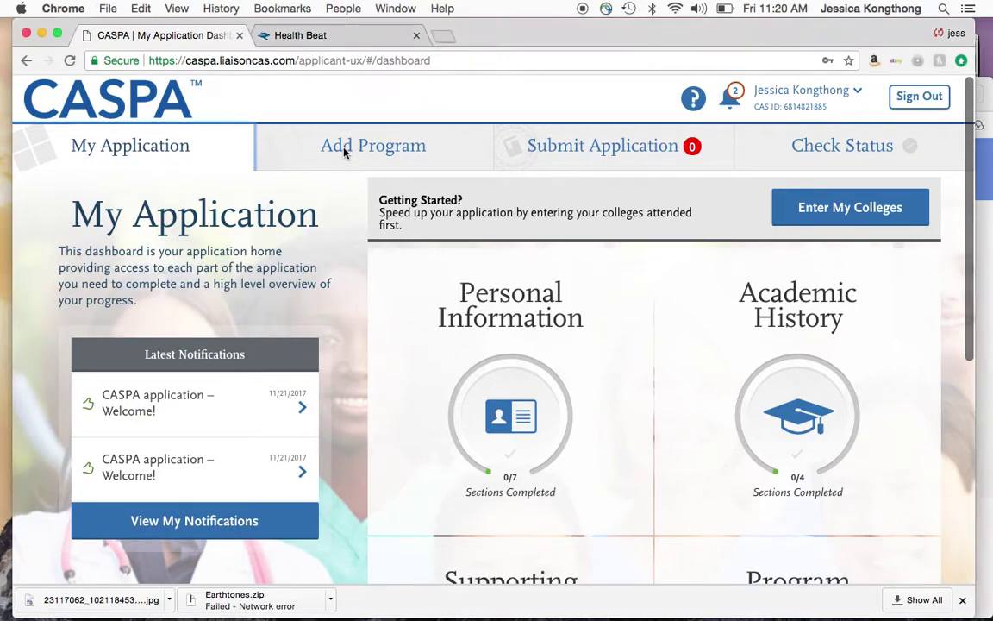
click(343, 151)
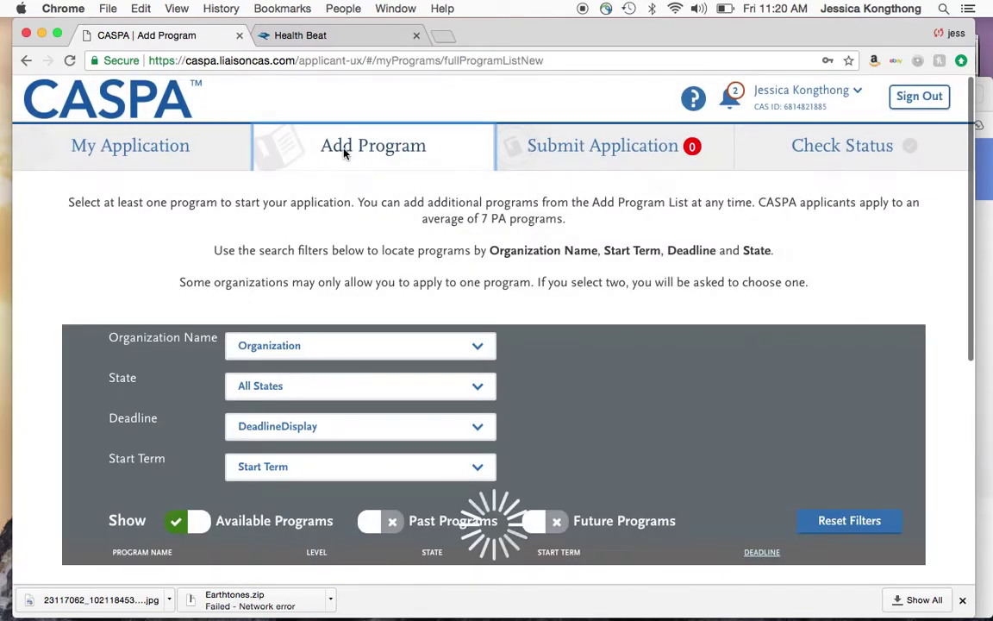
scroll(349, 284, down, 2)
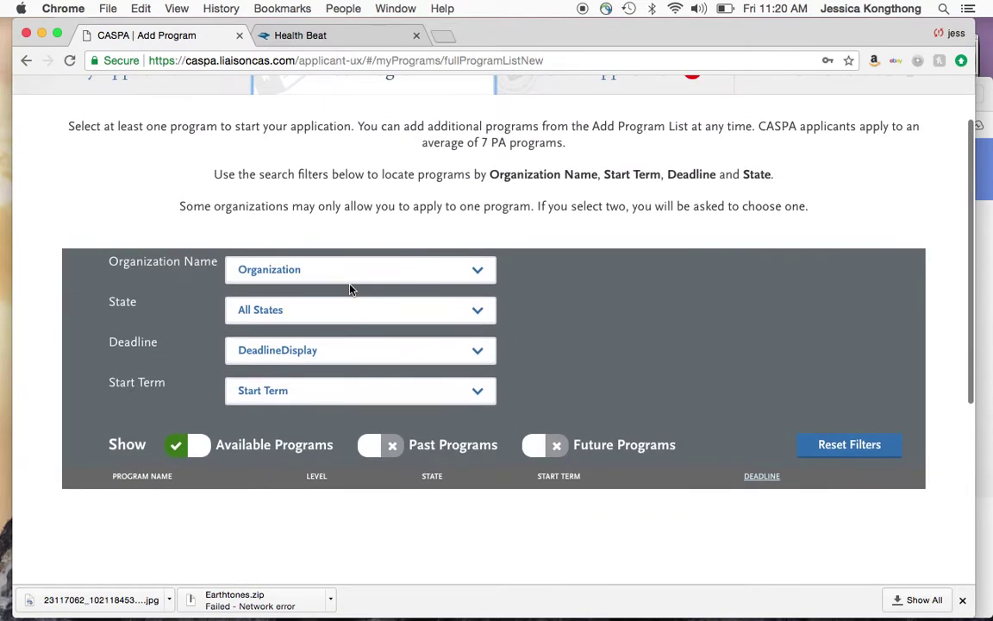
scroll(349, 284, up, 2)
click(548, 159)
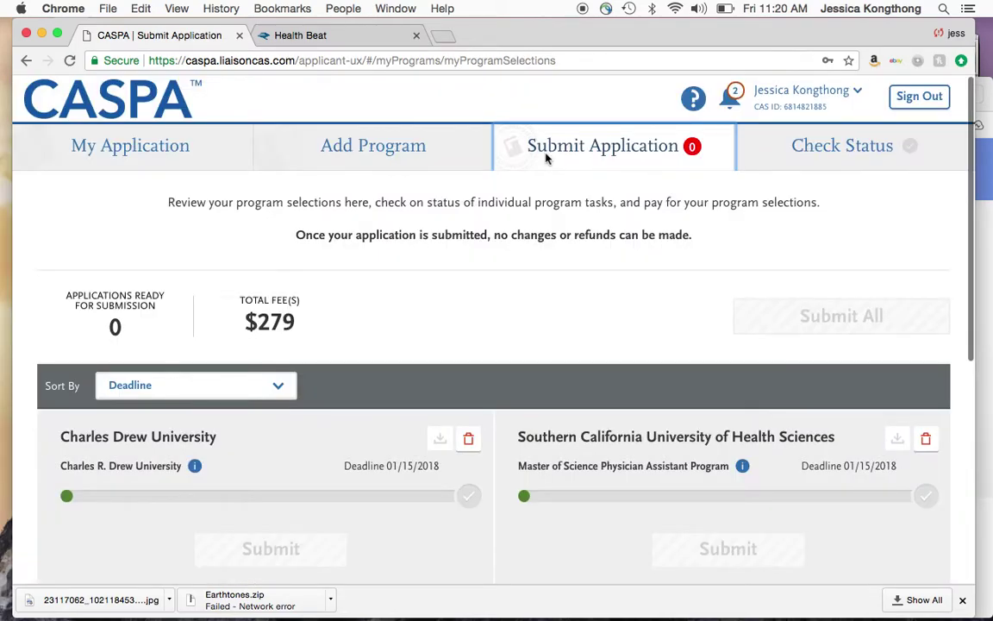
Step: Return to the My Application dashboard and review its Personal Information, Academic History, Supporting Information and Program Materials sections
click(117, 148)
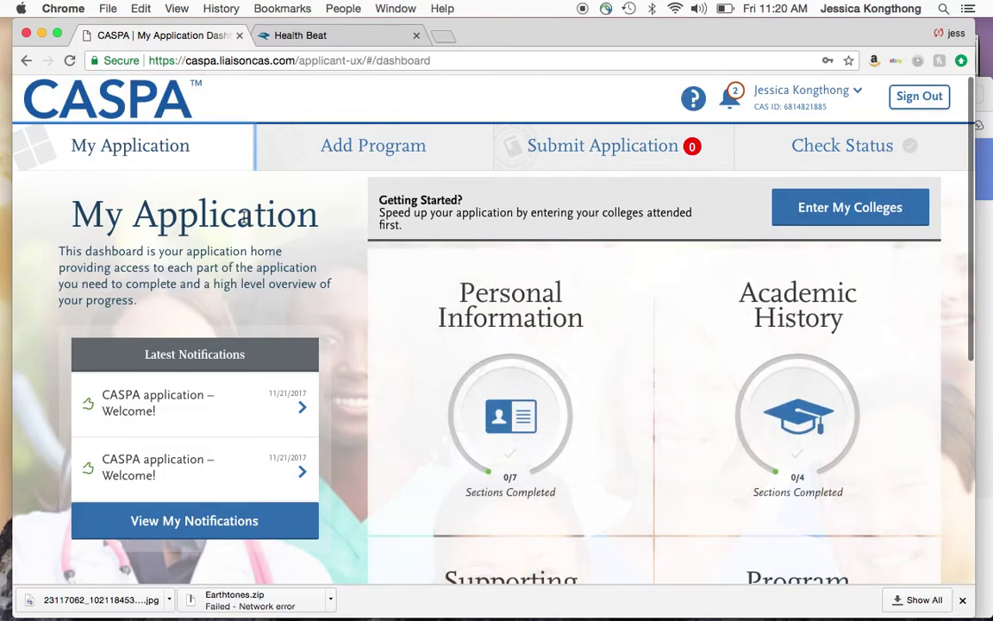
scroll(224, 199, down, 2)
scroll(482, 311, down, 2)
scroll(515, 323, down, 1)
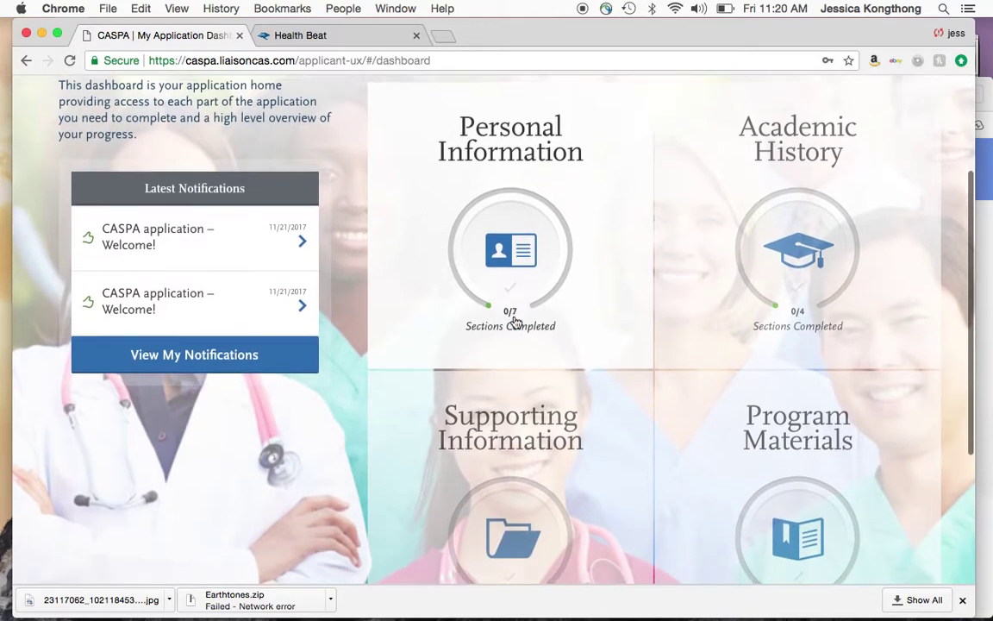
scroll(492, 317, down, 1)
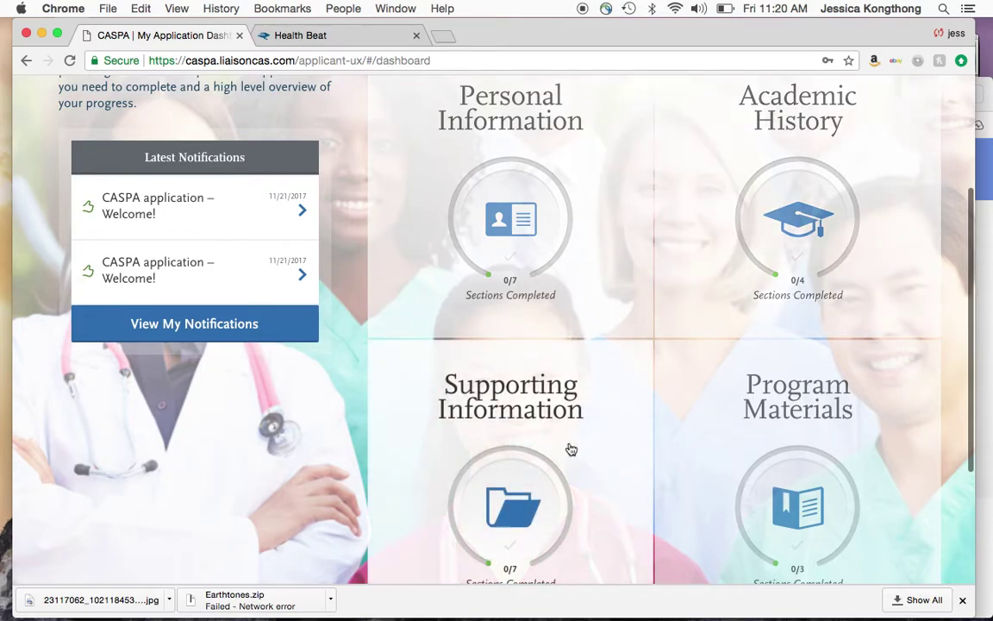
scroll(811, 457, down, 2)
scroll(811, 457, up, 5)
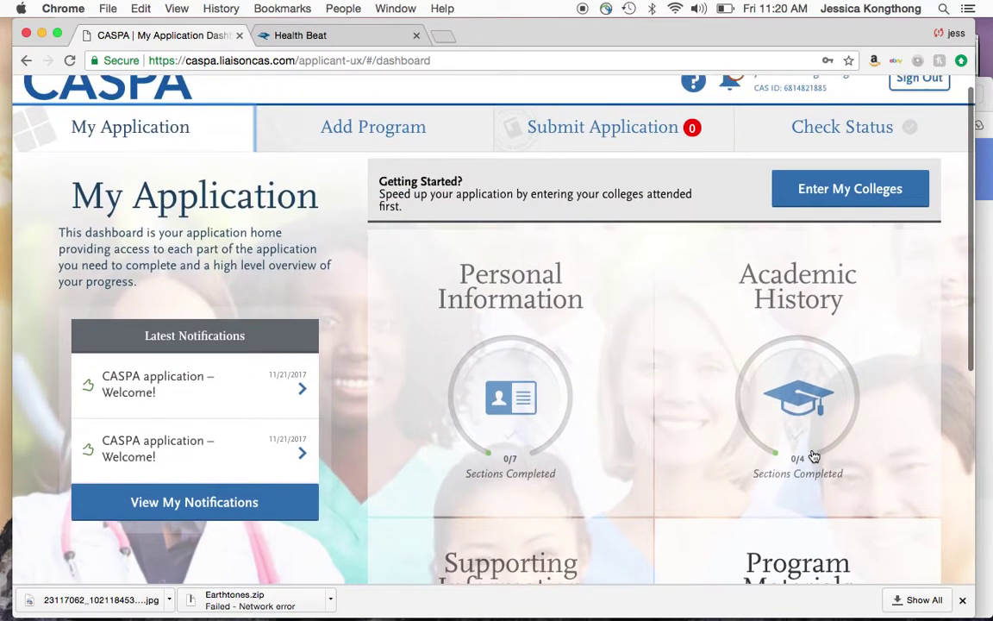
Step: Expand the Personal Information section and review its list of subsections, from Biographic Information to Environmental Factors
click(487, 364)
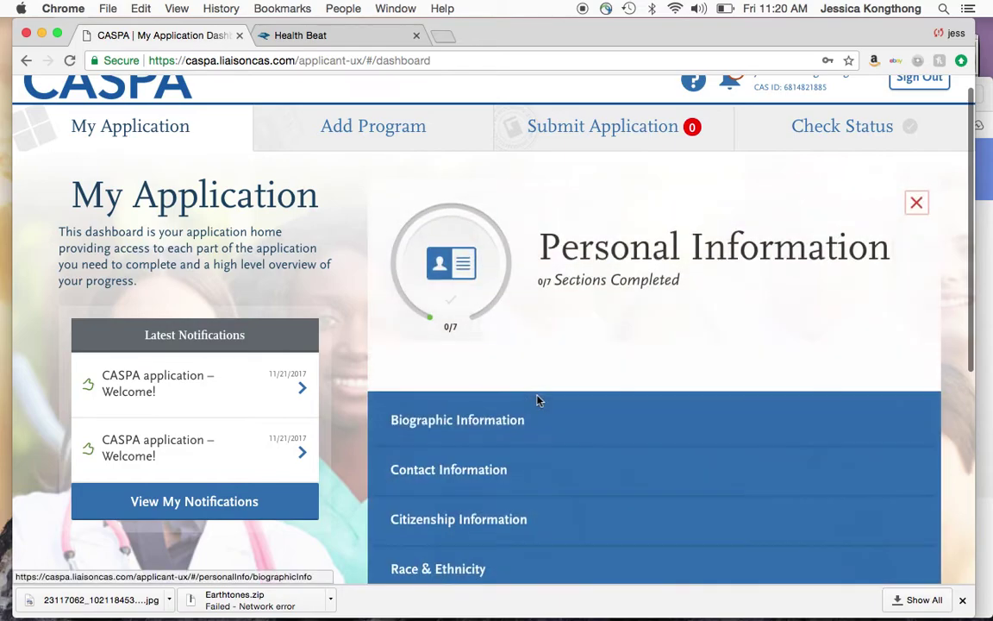
scroll(611, 284, down, 5)
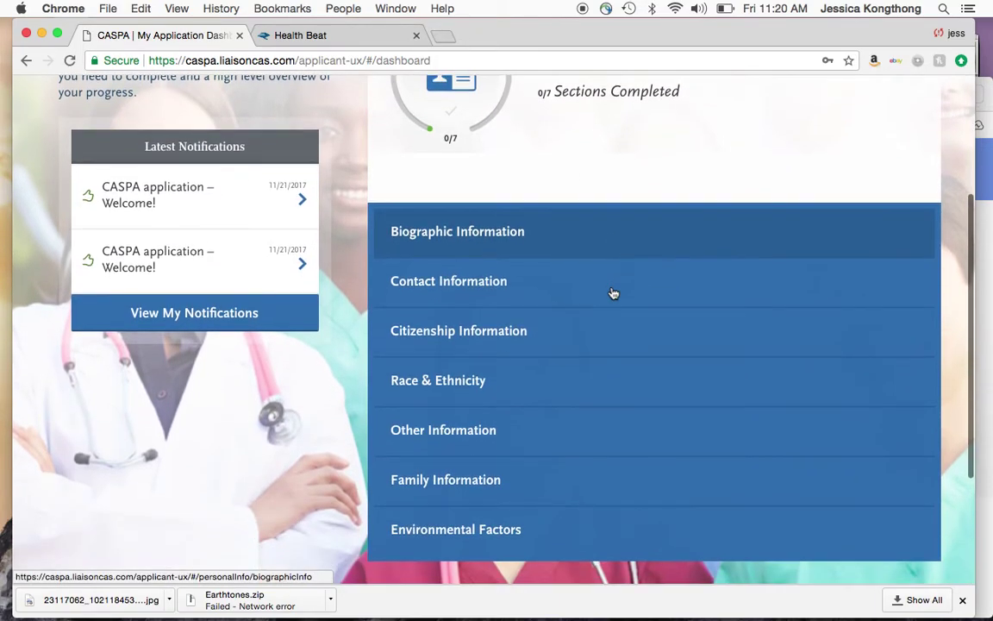
scroll(612, 293, down, 1)
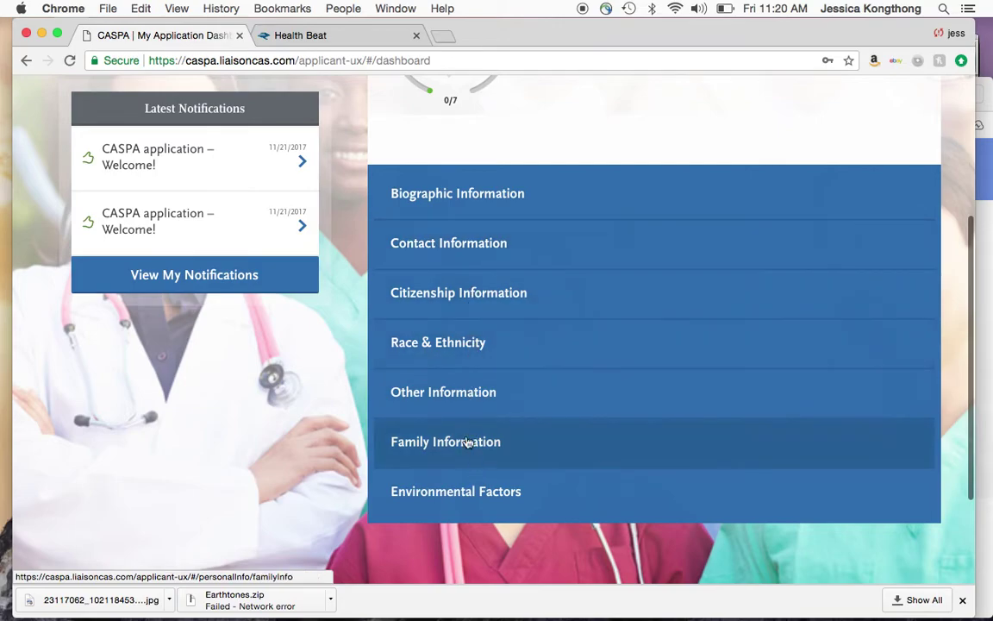
Step: Open Biographic Information and review its name, alternate name, gender and birth information questions
click(436, 191)
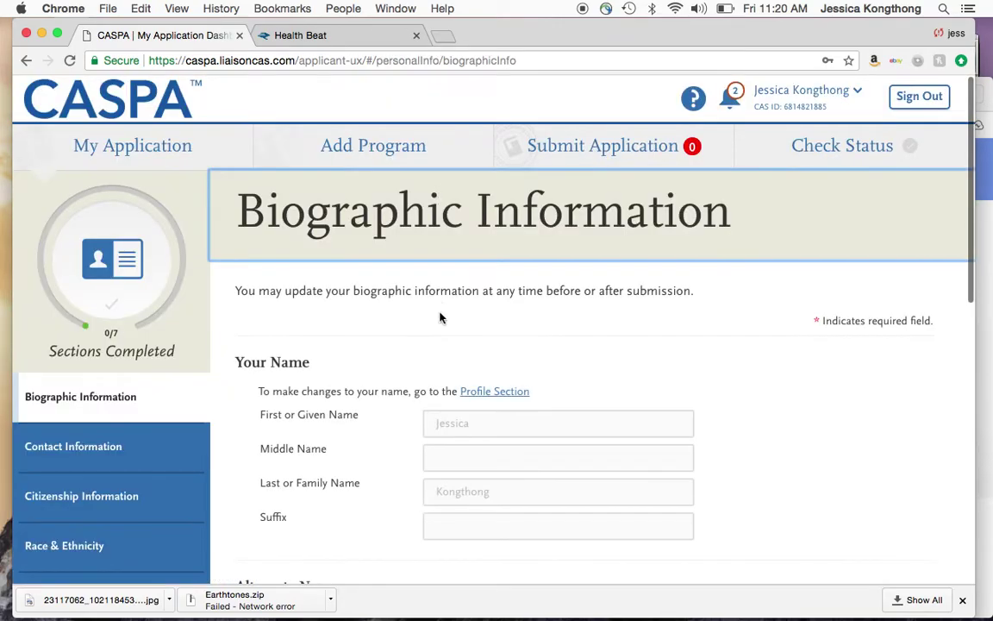
scroll(442, 367, down, 5)
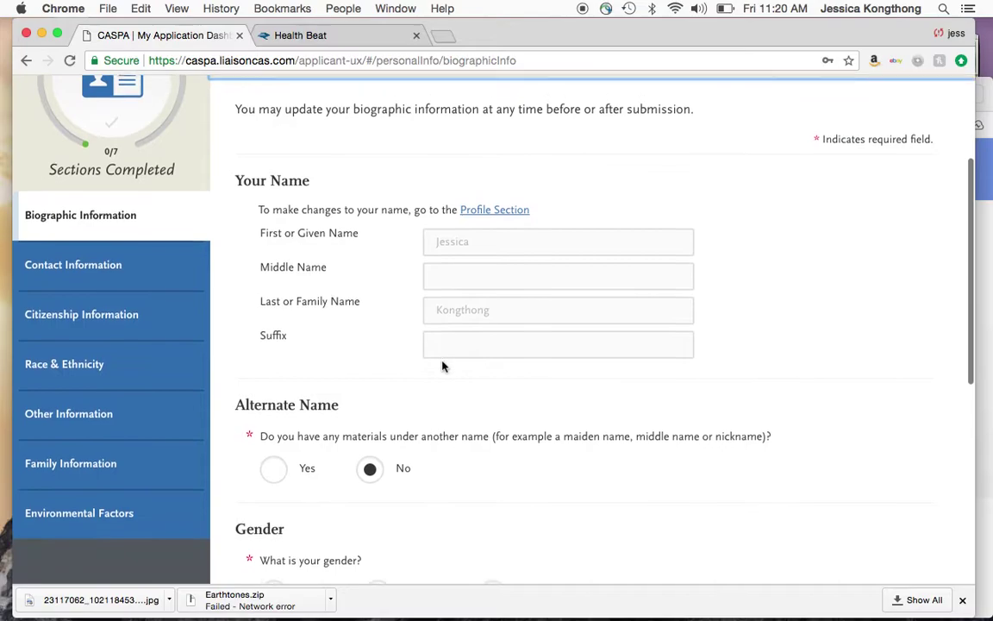
scroll(442, 366, down, 2)
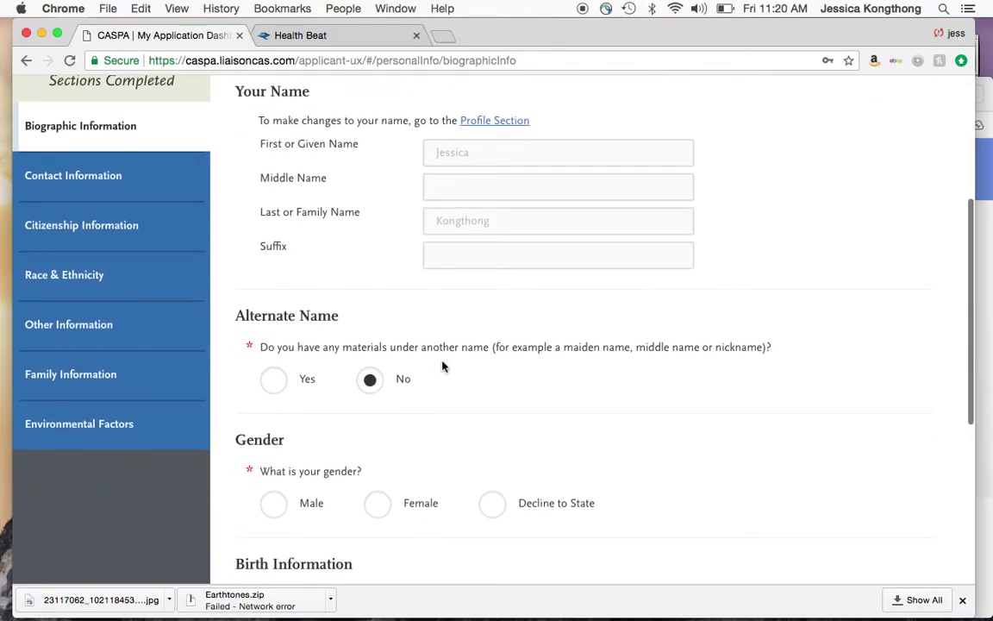
scroll(442, 366, down, 8)
scroll(442, 366, up, 5)
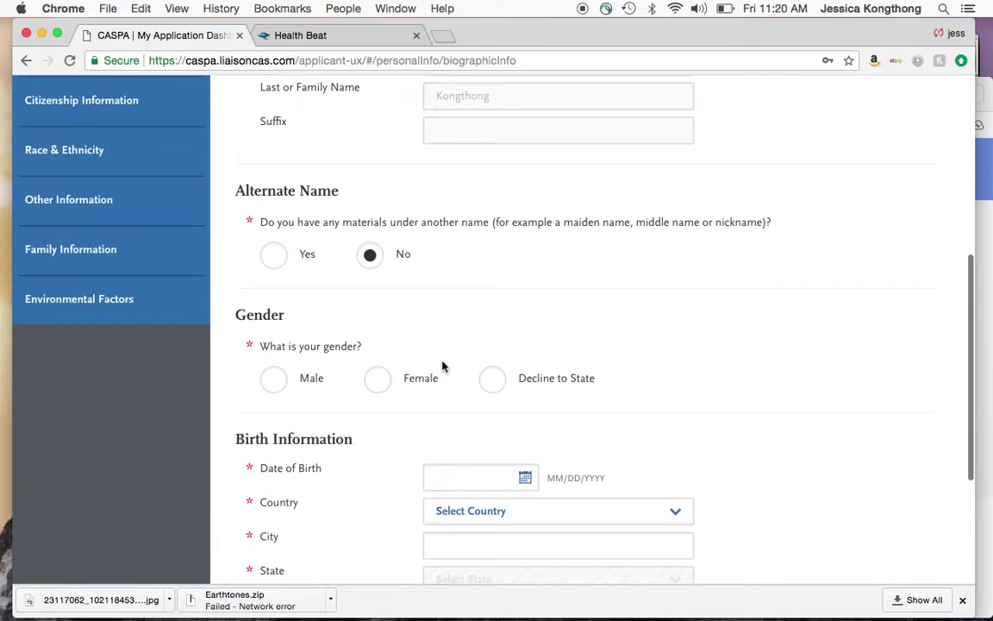
Step: Open Contact Information and review its current address, permanent address, phone and email fields
scroll(275, 221, up, 3)
click(142, 165)
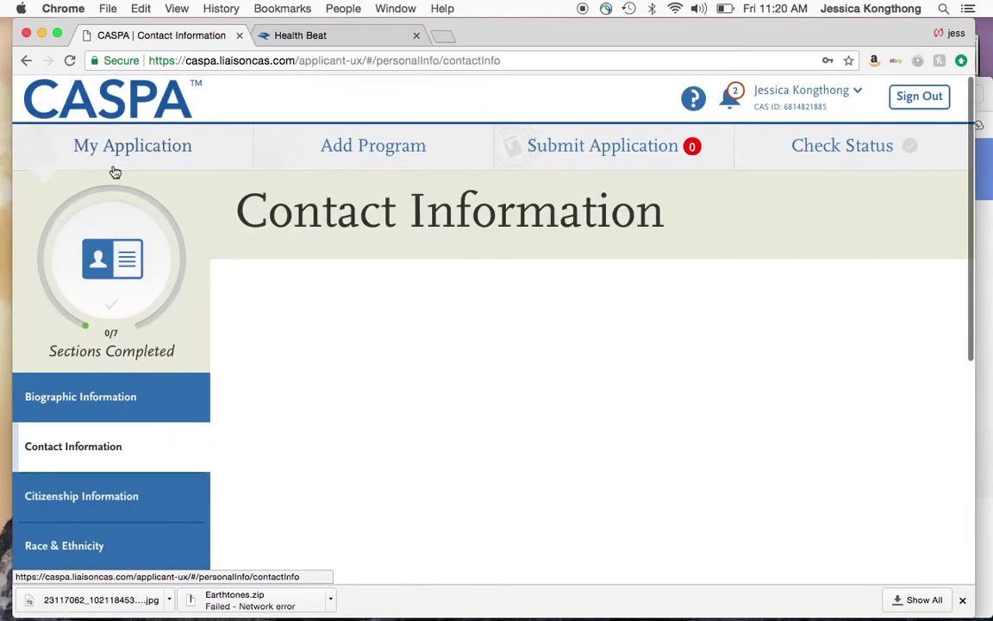
scroll(370, 344, down, 10)
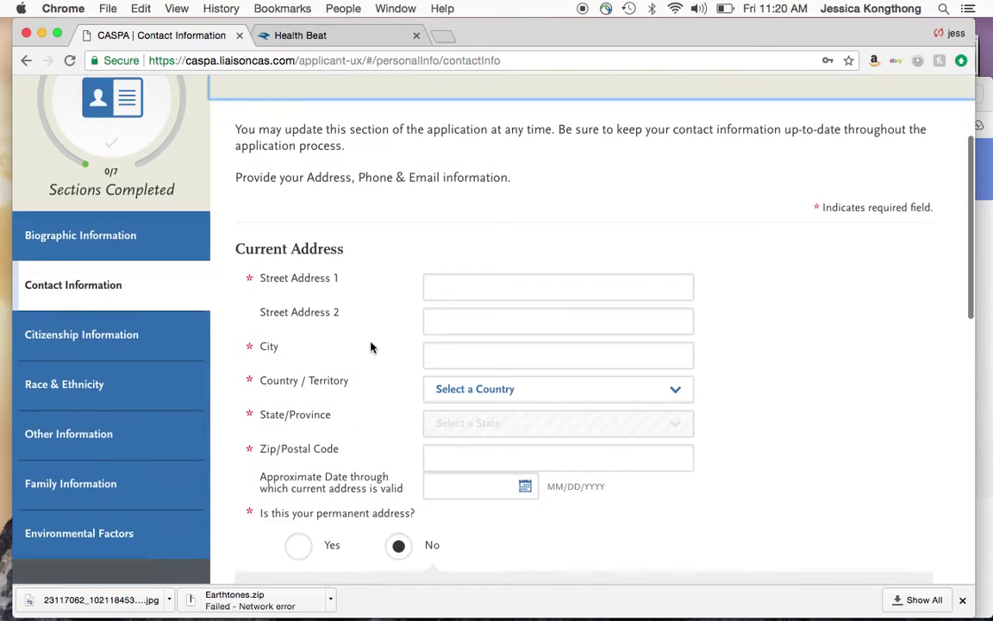
scroll(371, 347, down, 6)
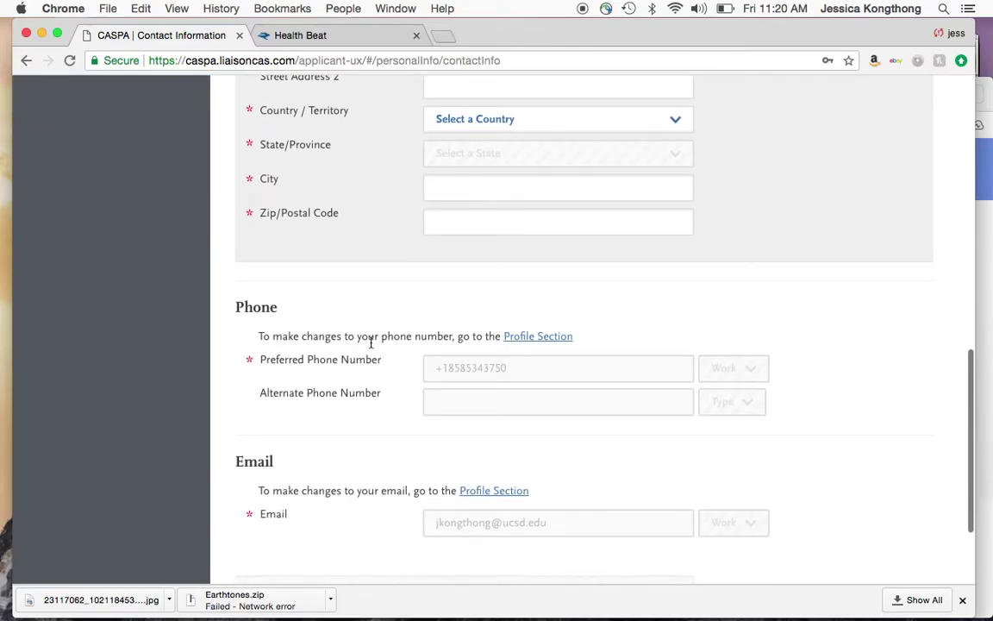
Step: Open Citizenship Information and review its U.S. citizenship, residency and visa questions
scroll(371, 343, up, 10)
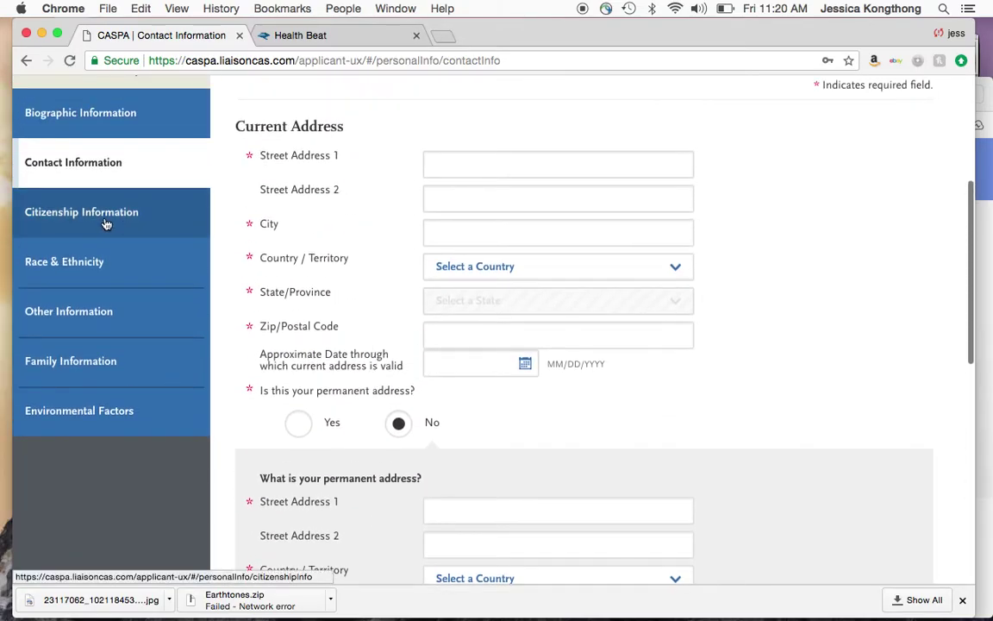
click(105, 224)
scroll(332, 379, down, 3)
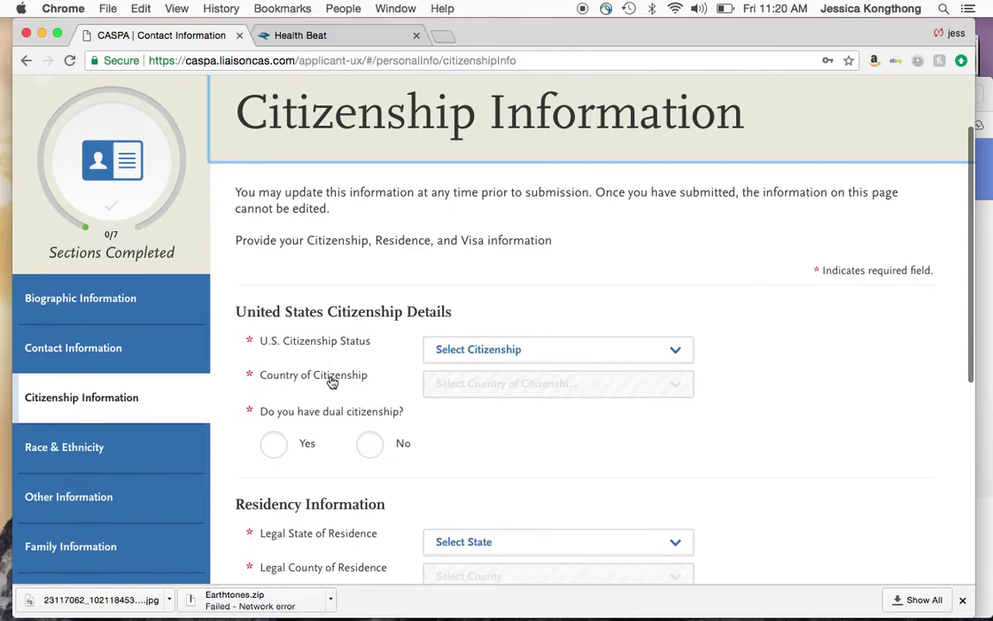
scroll(331, 383, down, 3)
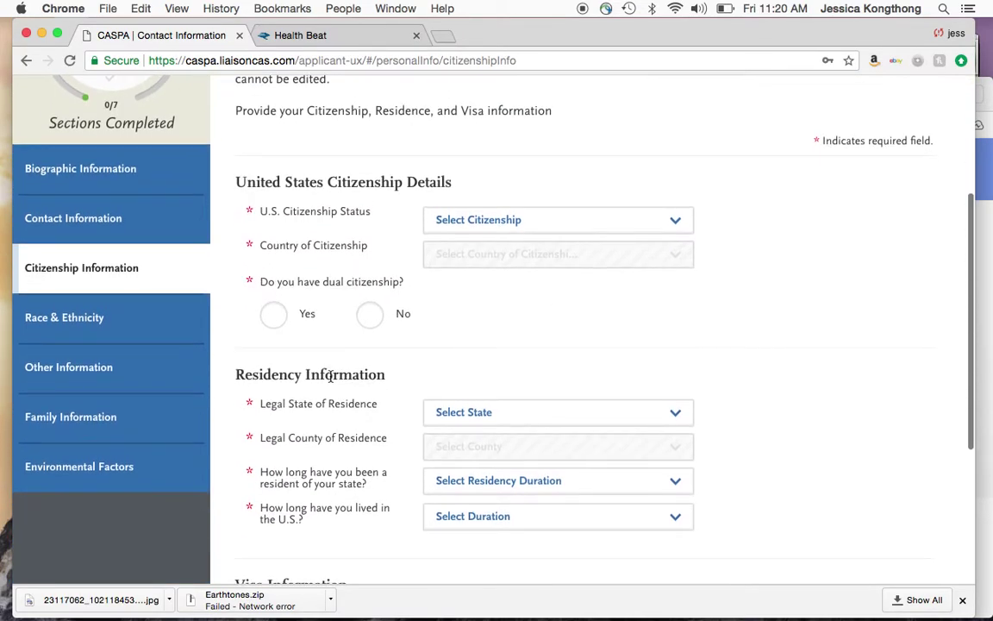
scroll(300, 205, down, 4)
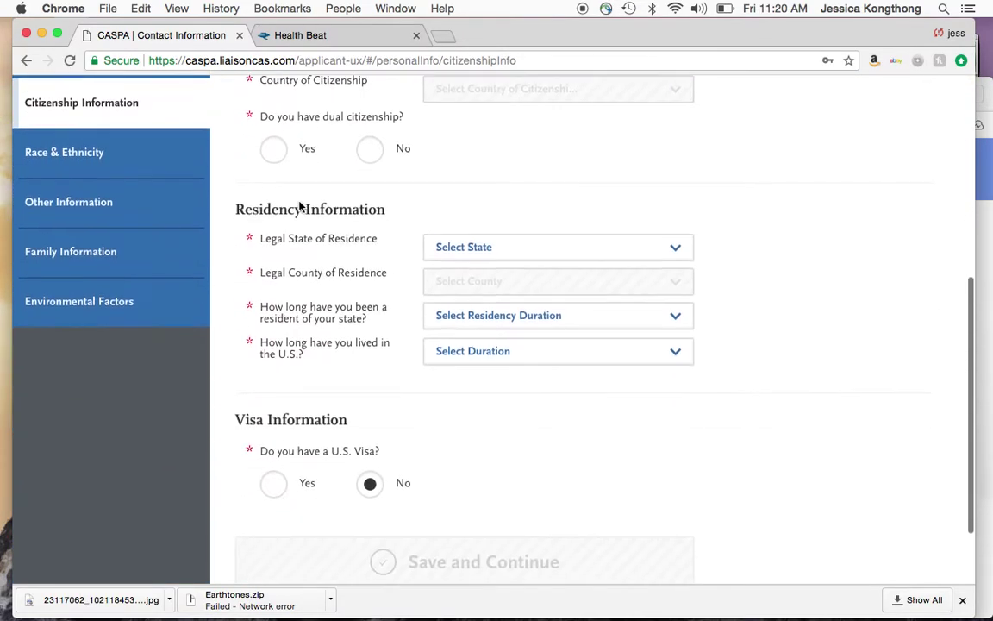
scroll(263, 328, up, 1)
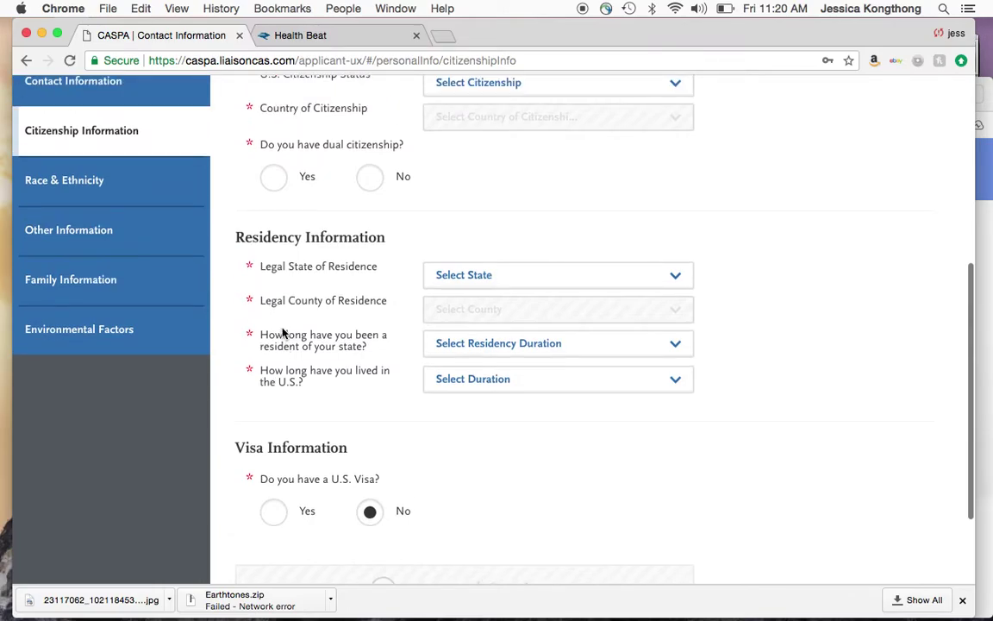
Step: Open Race & Ethnicity and review the race options and the Hispanic/Latino origin choices, leaving the answer blank
click(90, 179)
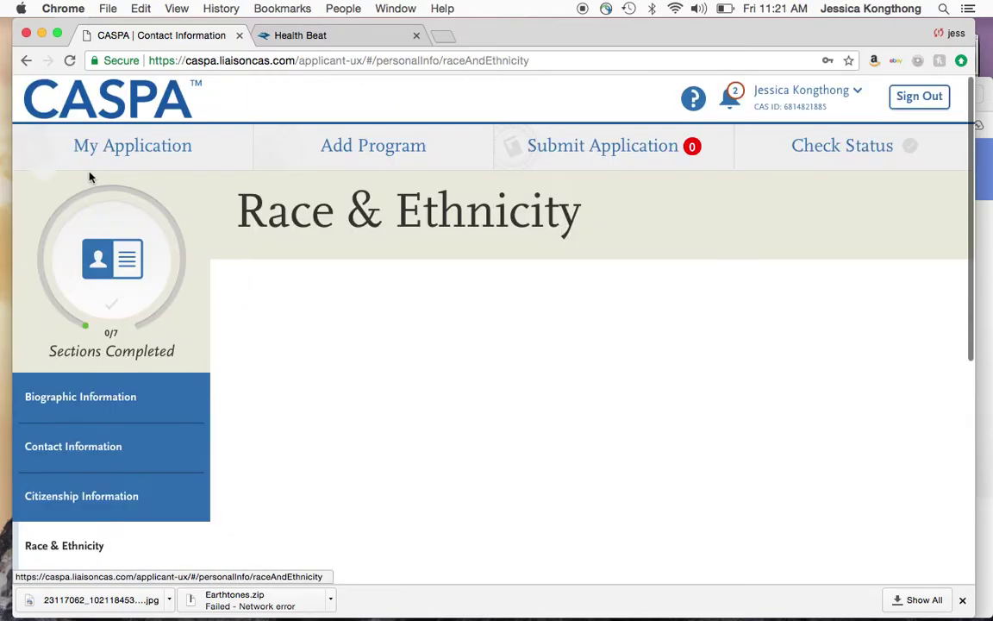
scroll(237, 370, down, 5)
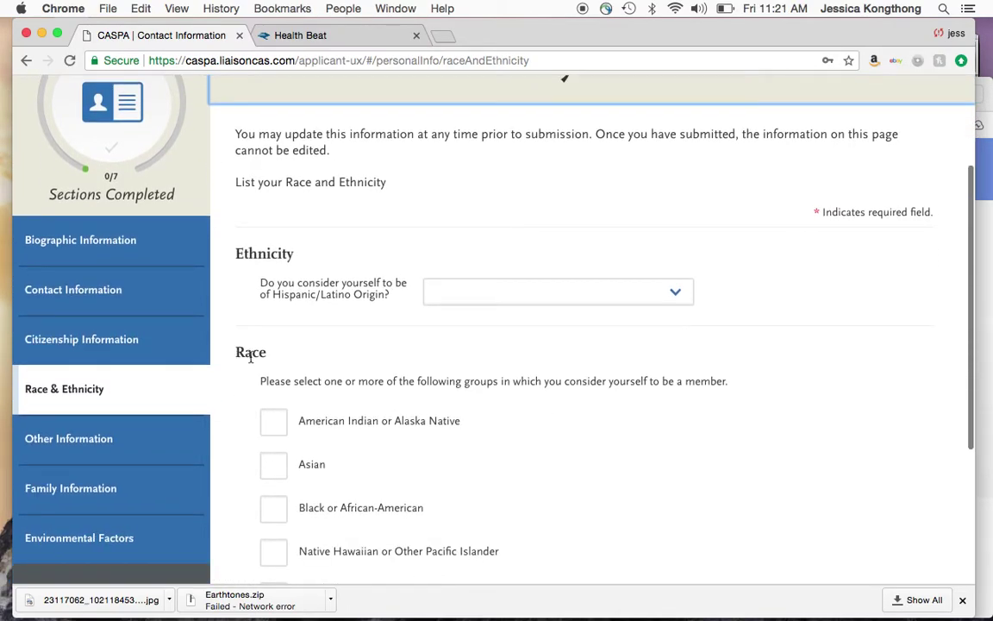
scroll(321, 387, down, 3)
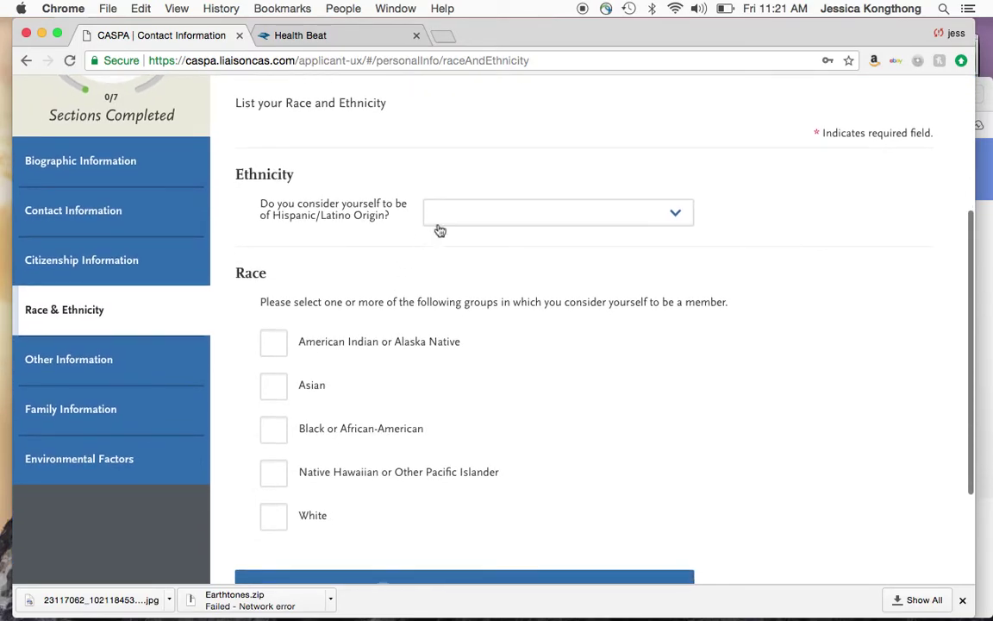
click(431, 211)
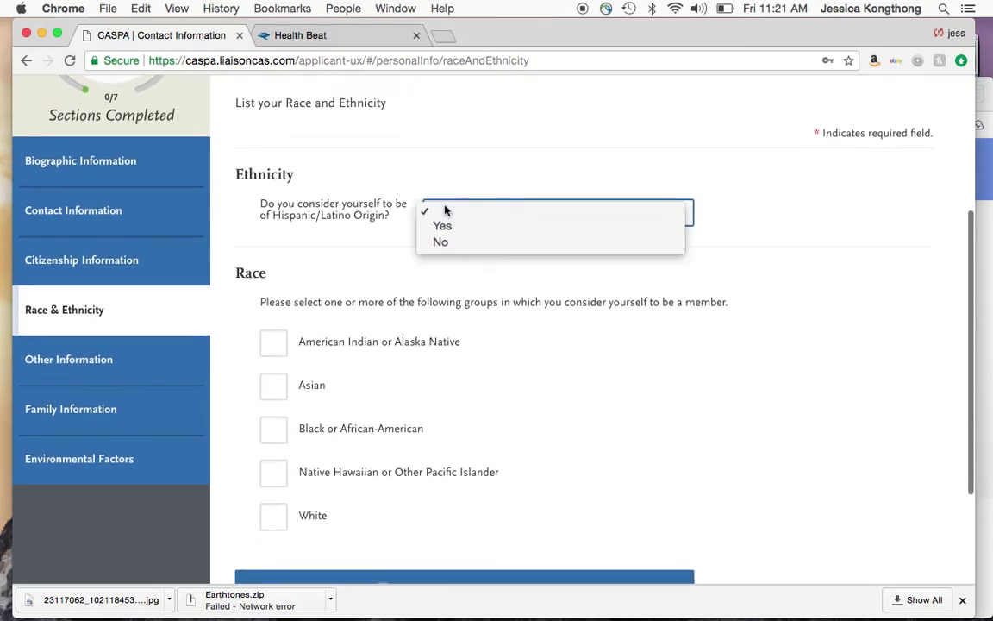
click(478, 207)
scroll(328, 281, down, 5)
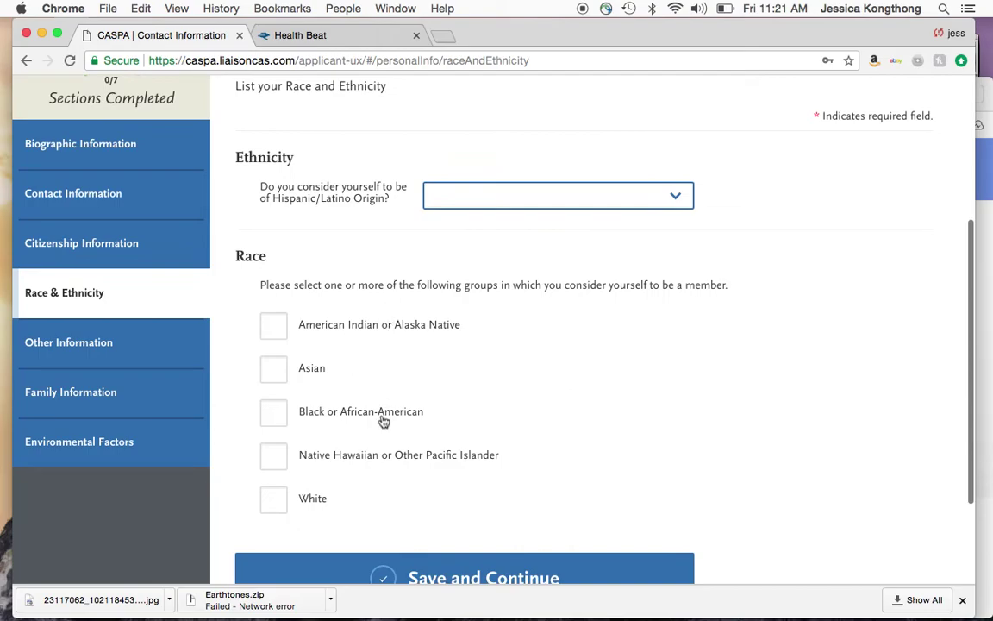
scroll(382, 426, down, 1)
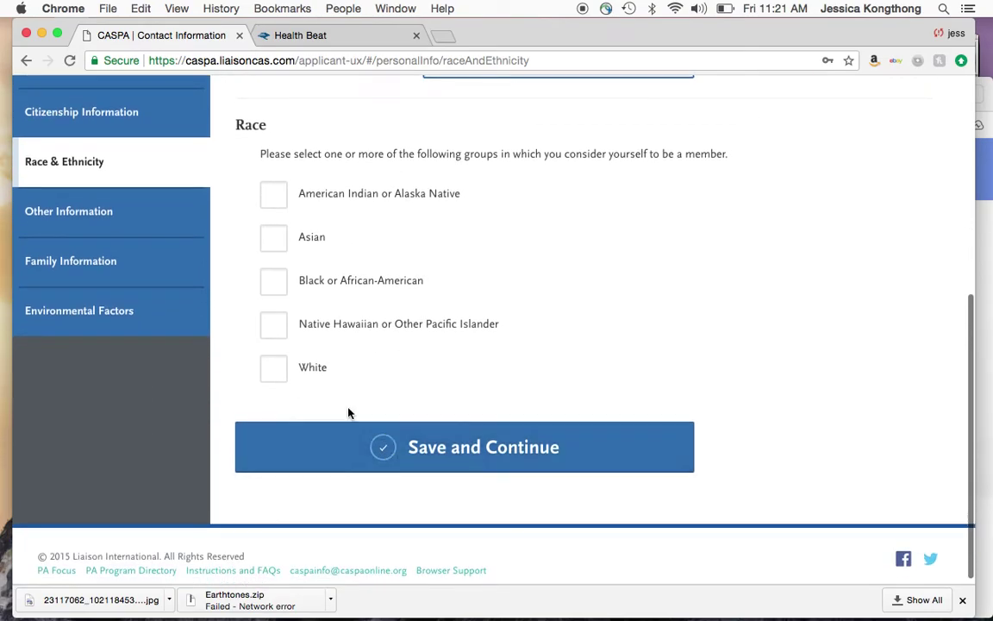
Step: Open Other Information and review the native language choices under Language Proficiency, leaving the language unselected
click(115, 209)
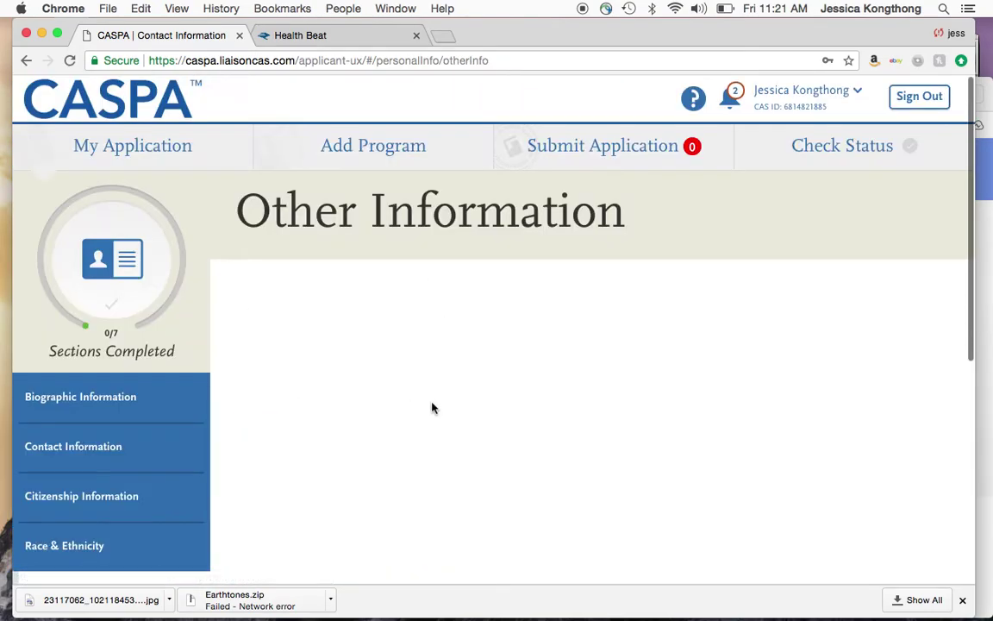
scroll(432, 405, down, 5)
scroll(431, 405, up, 1)
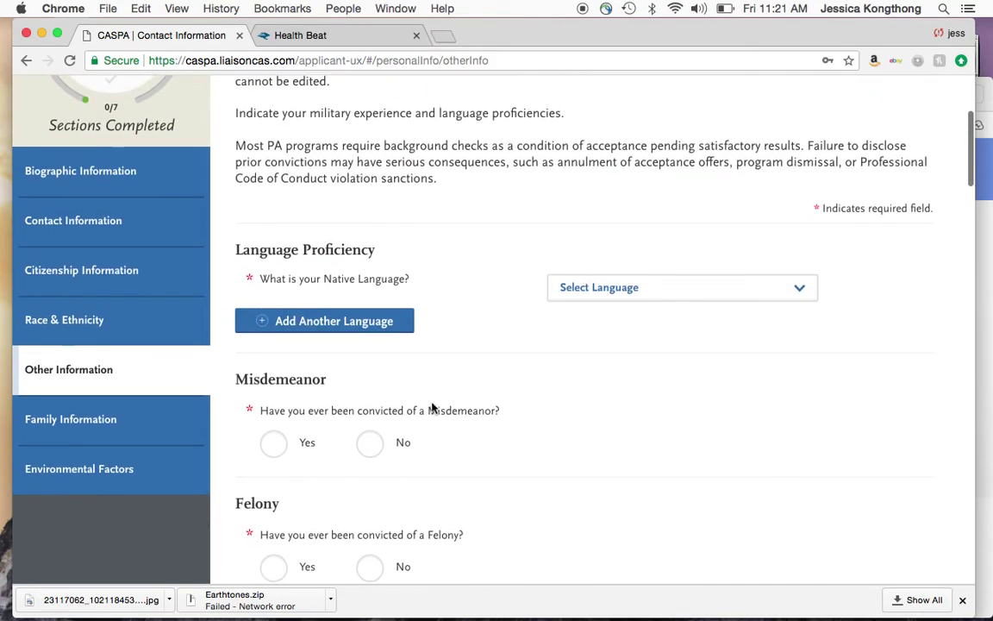
scroll(432, 405, up, 1)
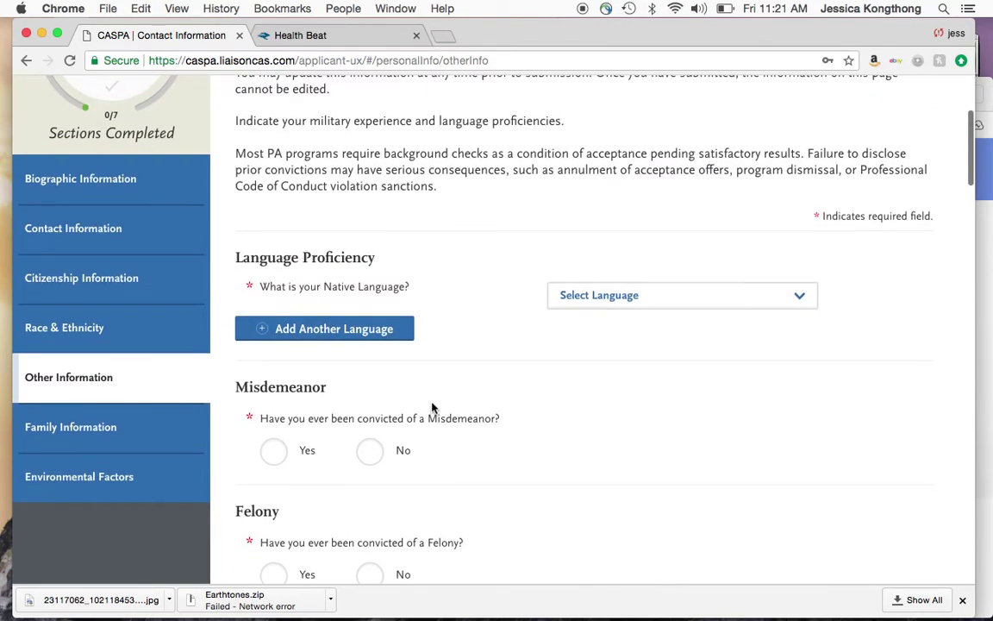
click(650, 311)
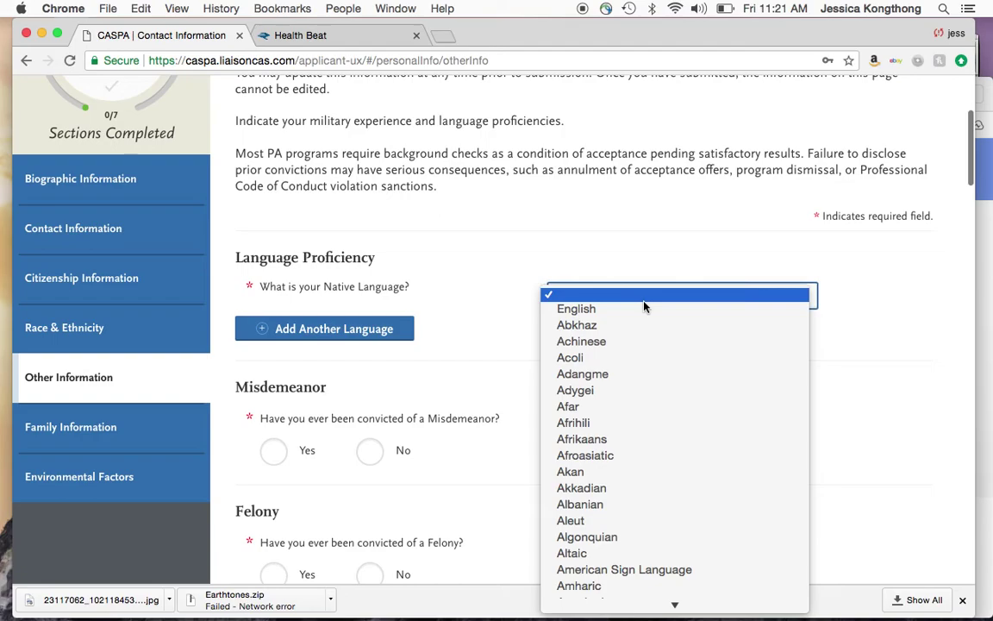
click(493, 260)
Step: Review the misdemeanor, felony, license infraction and academic infraction questions and the Background Information checklist
scroll(492, 260, down, 4)
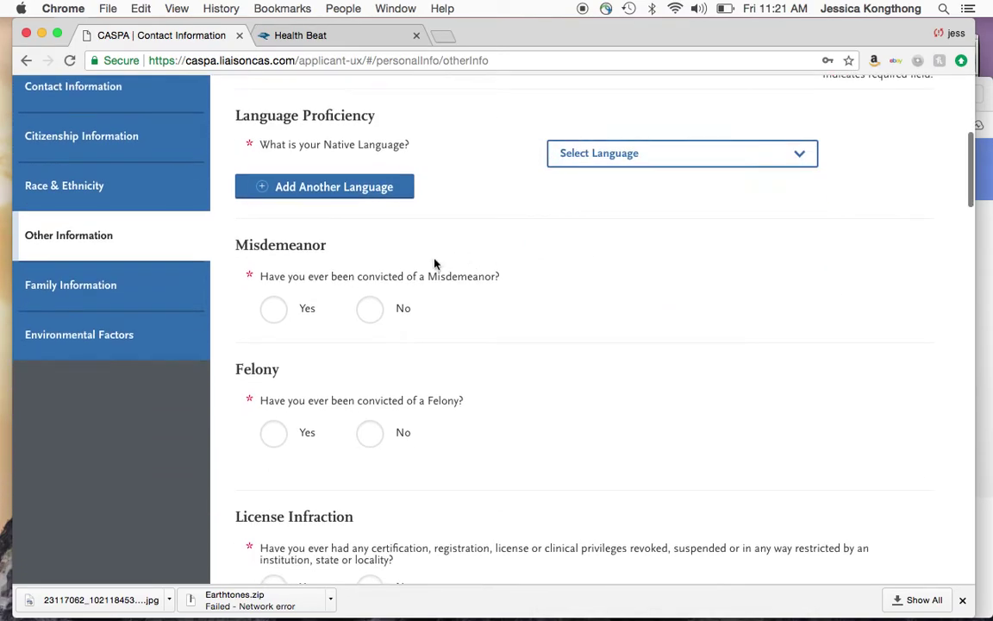
scroll(405, 268, down, 6)
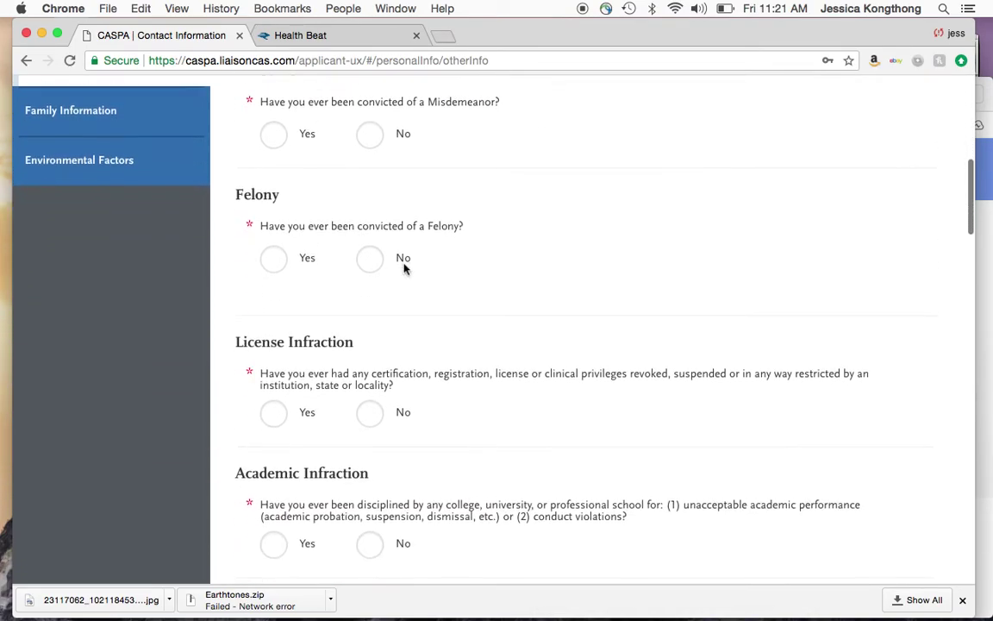
scroll(407, 475, down, 8)
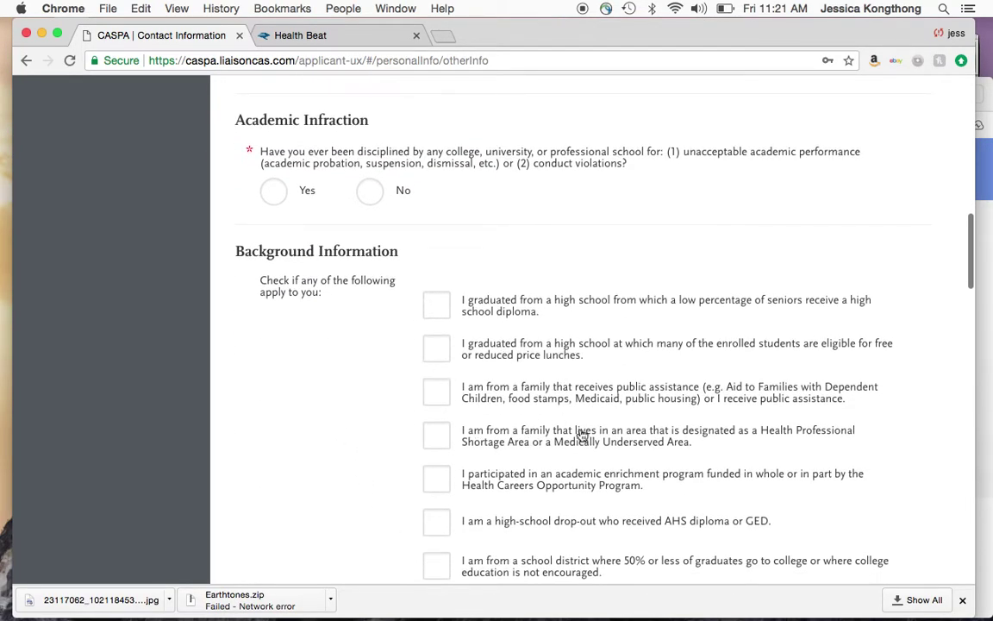
scroll(582, 435, down, 2)
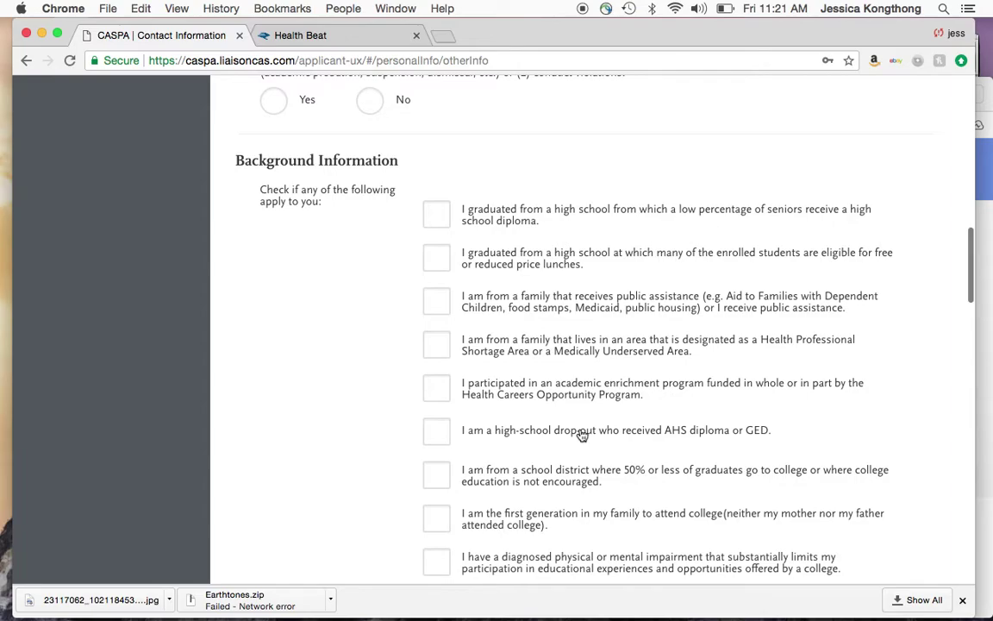
scroll(583, 435, down, 1)
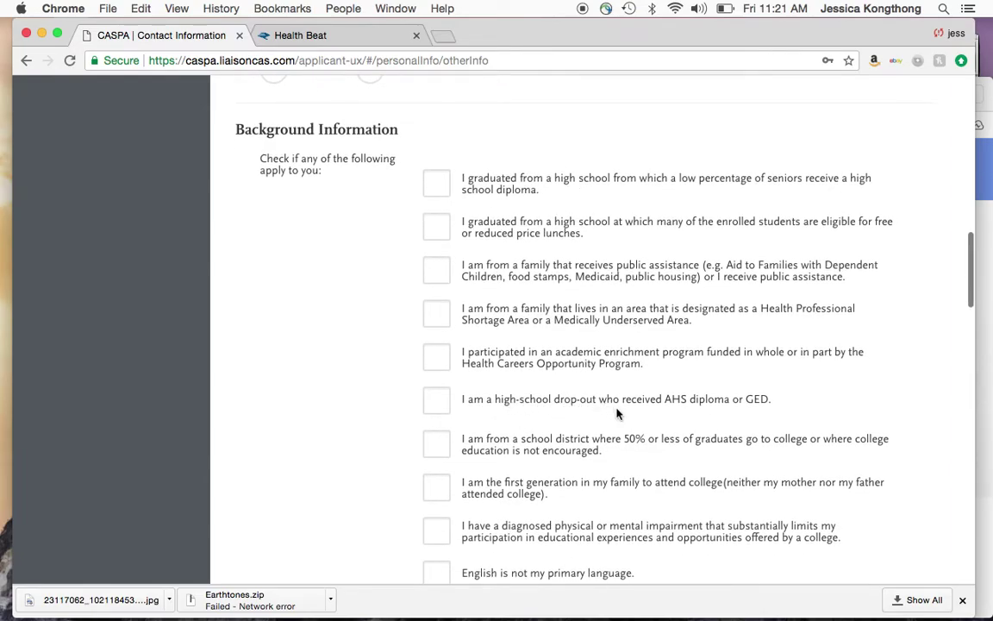
Step: Review the military discharge question and the additional questions about the PA profession and previous health program enrollment
scroll(616, 412, down, 10)
scroll(616, 410, down, 7)
scroll(616, 413, down, 7)
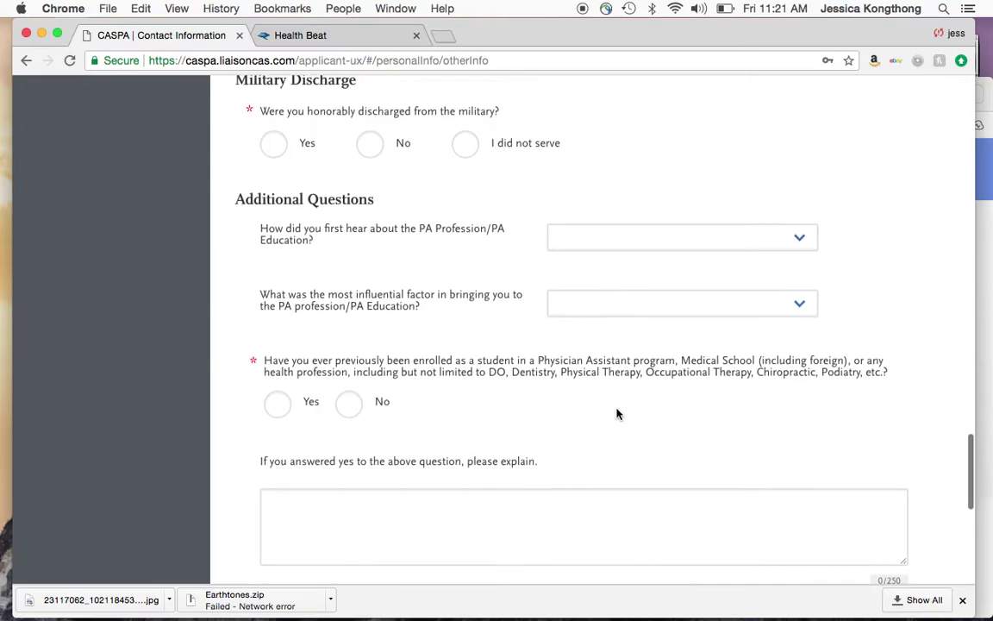
scroll(617, 414, down, 8)
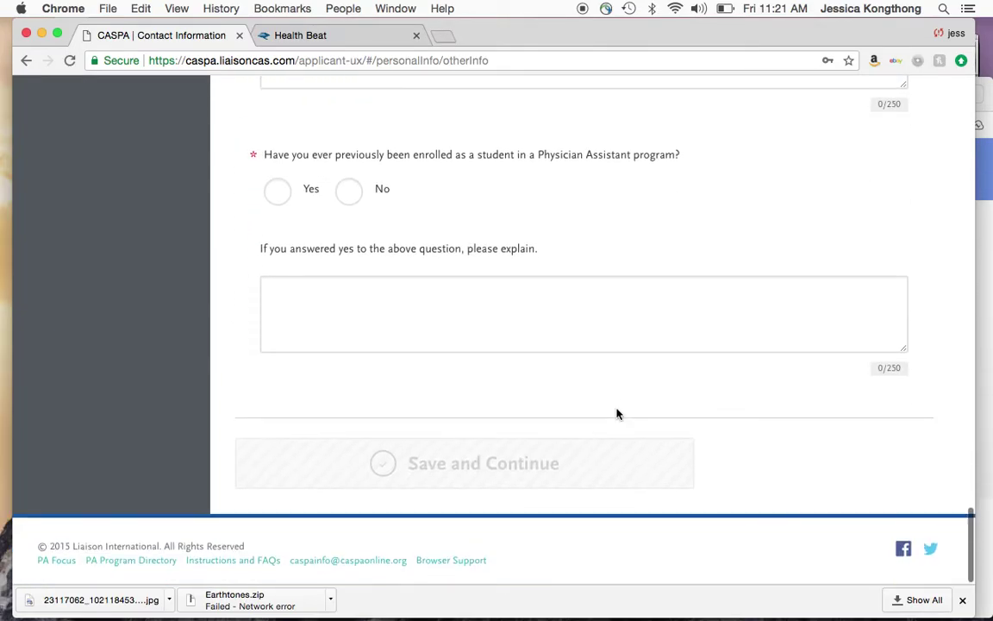
scroll(616, 414, up, 20)
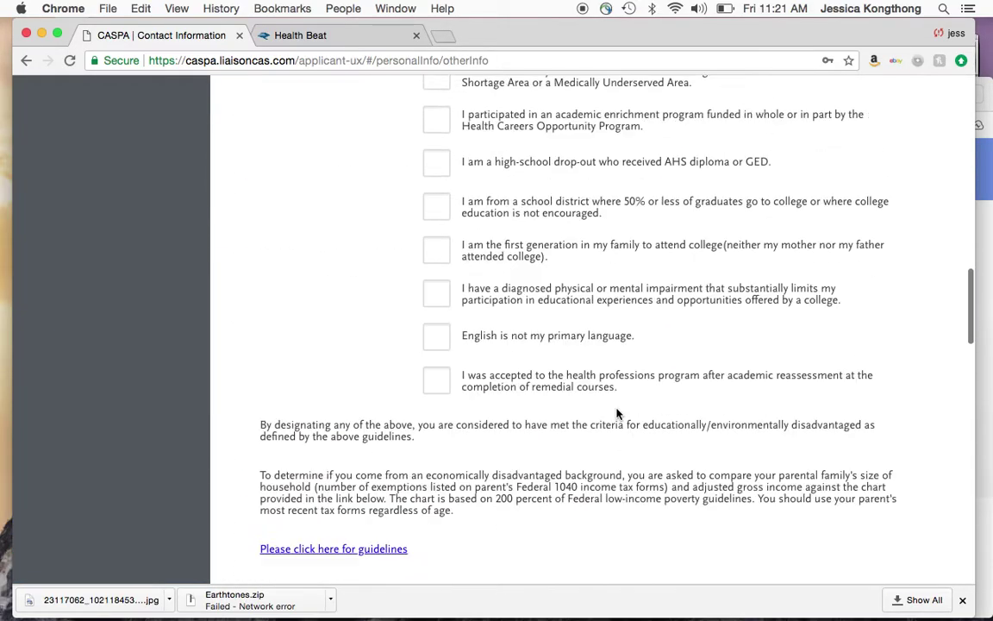
scroll(485, 339, down, 4)
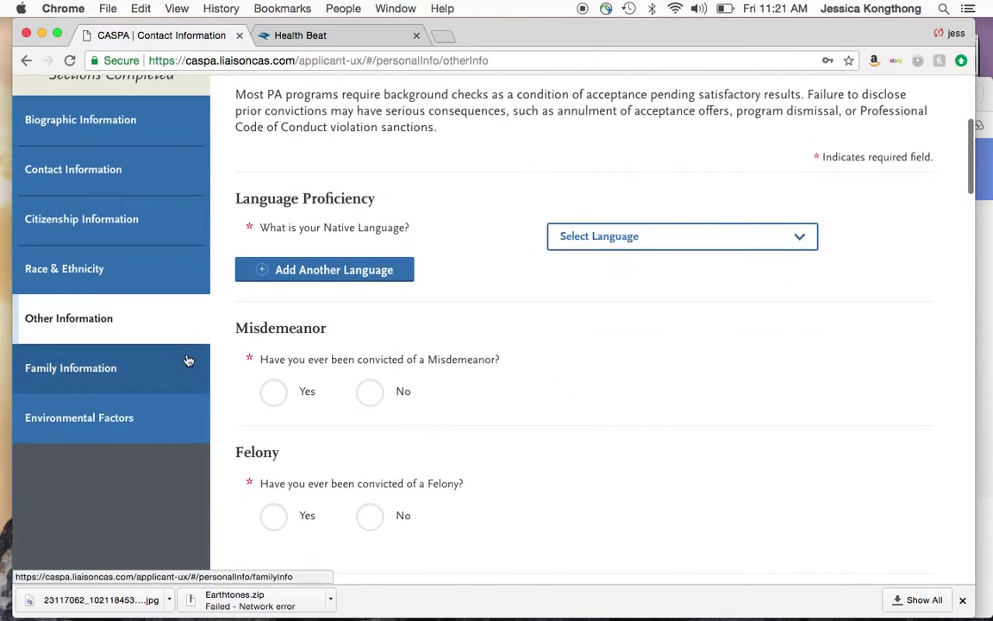
Step: Open Family Information, read why it is requested, and open the form for adding a parent/guardian
click(123, 371)
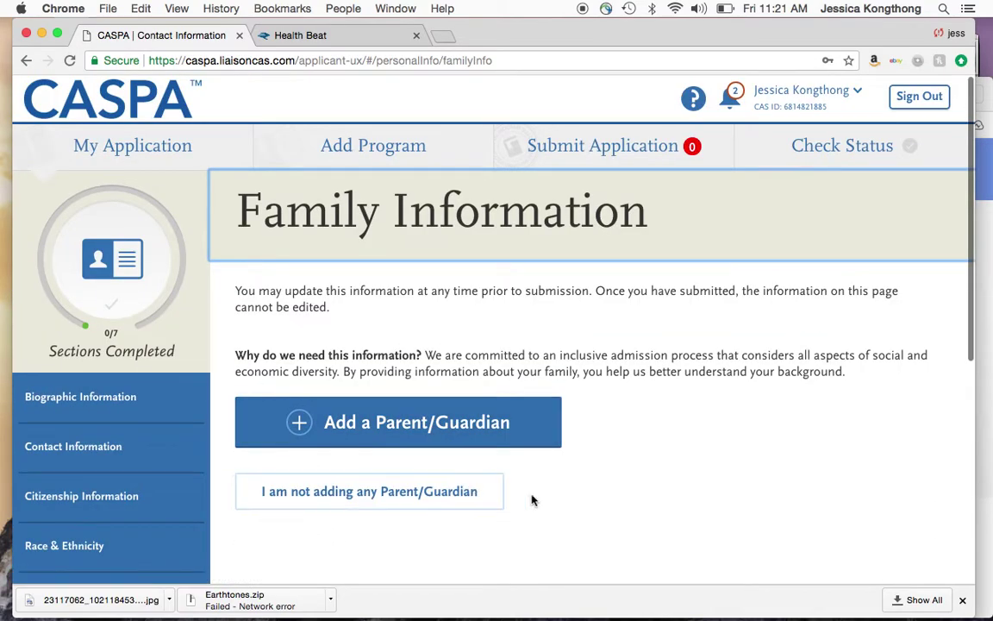
scroll(586, 511, down, 1)
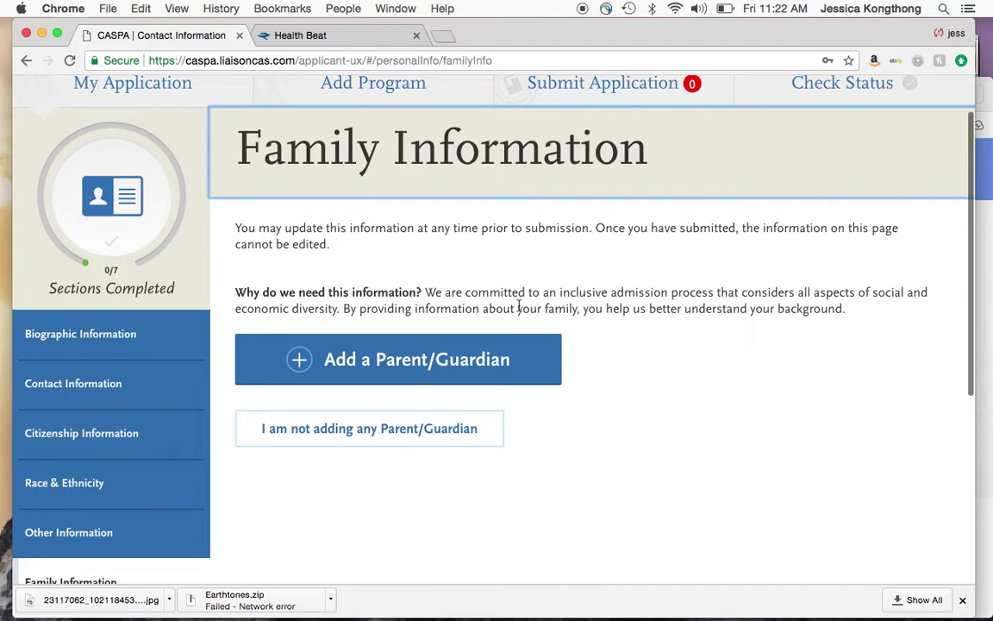
click(496, 369)
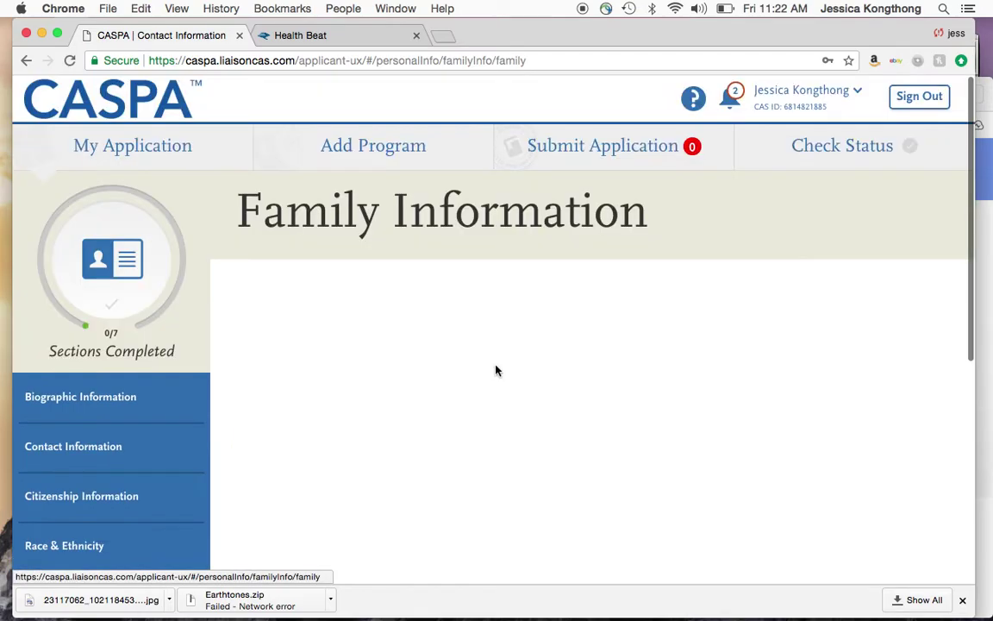
Step: Review the parent form's personal details, occupation, residency, education and household fields, leaving them blank
scroll(538, 389, down, 3)
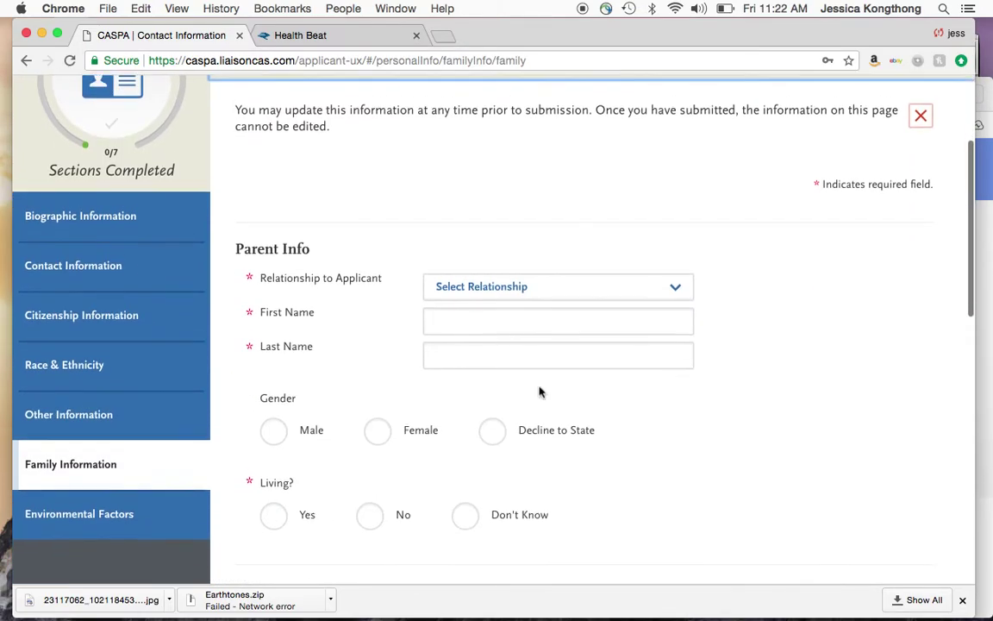
scroll(539, 390, down, 3)
scroll(539, 393, down, 4)
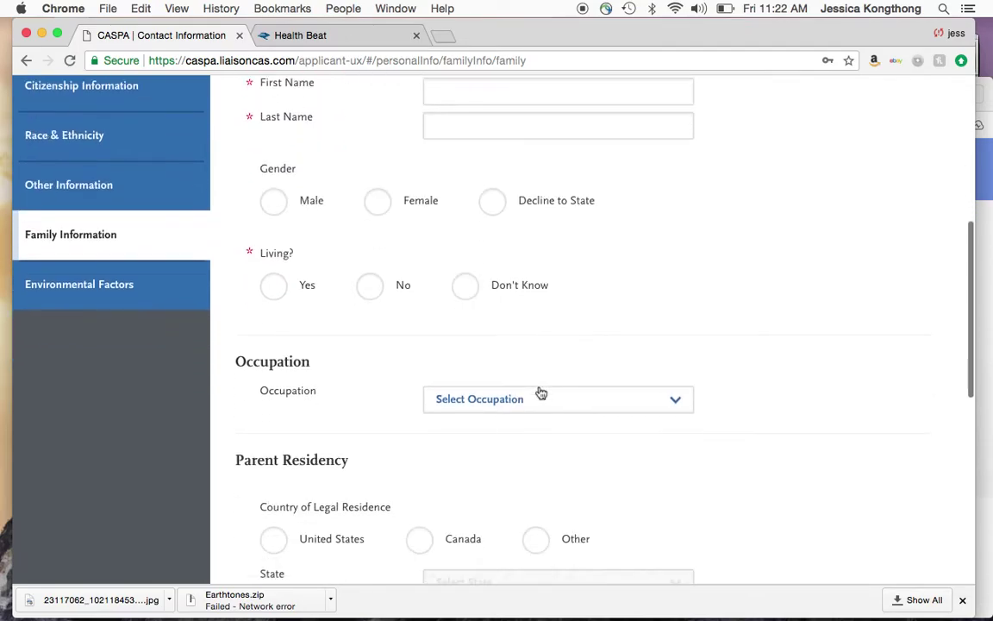
scroll(540, 392, down, 5)
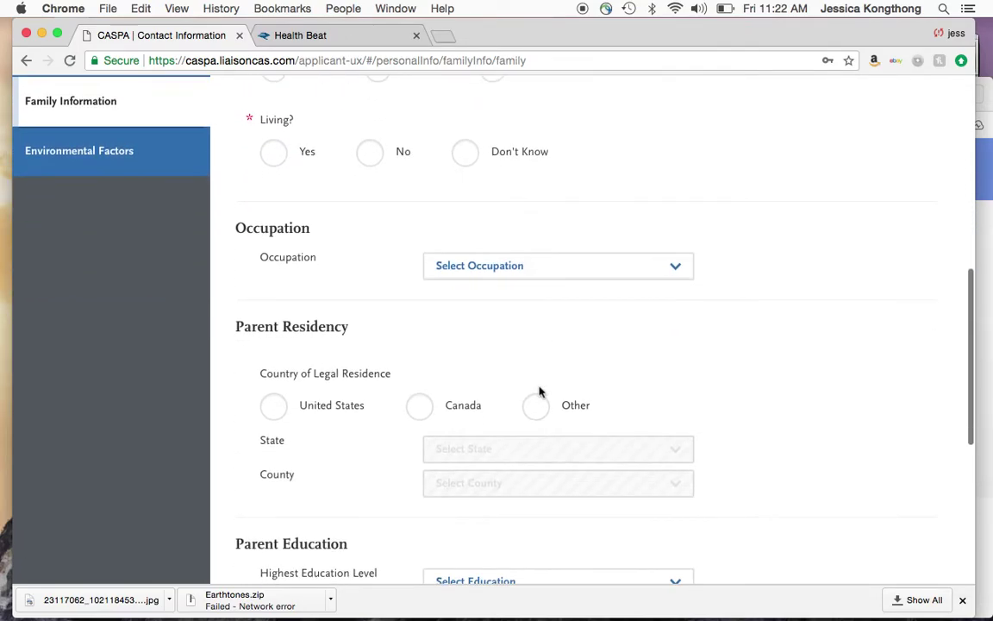
scroll(539, 393, down, 5)
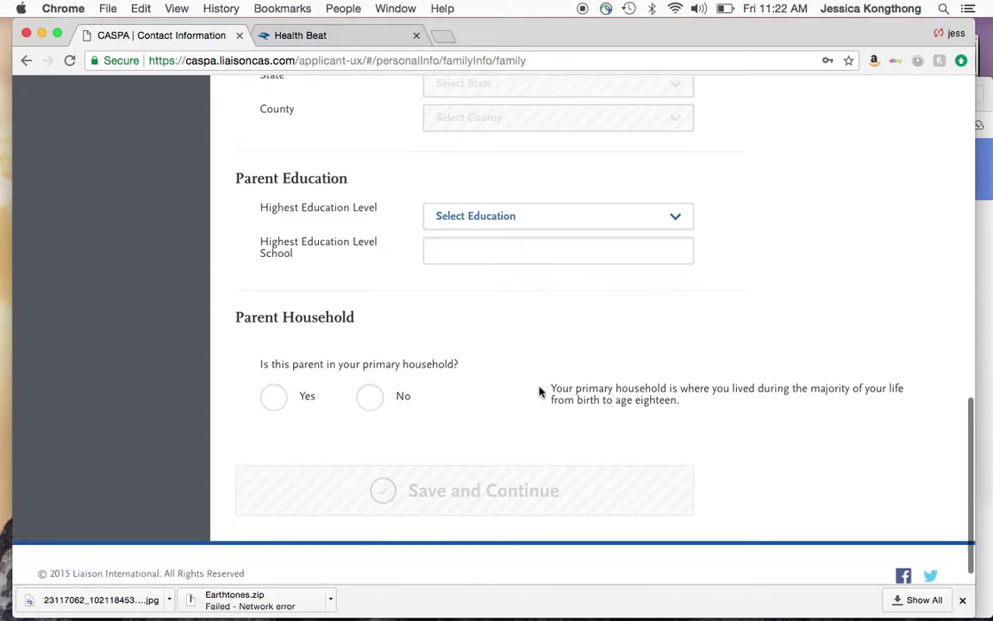
scroll(633, 217, up, 20)
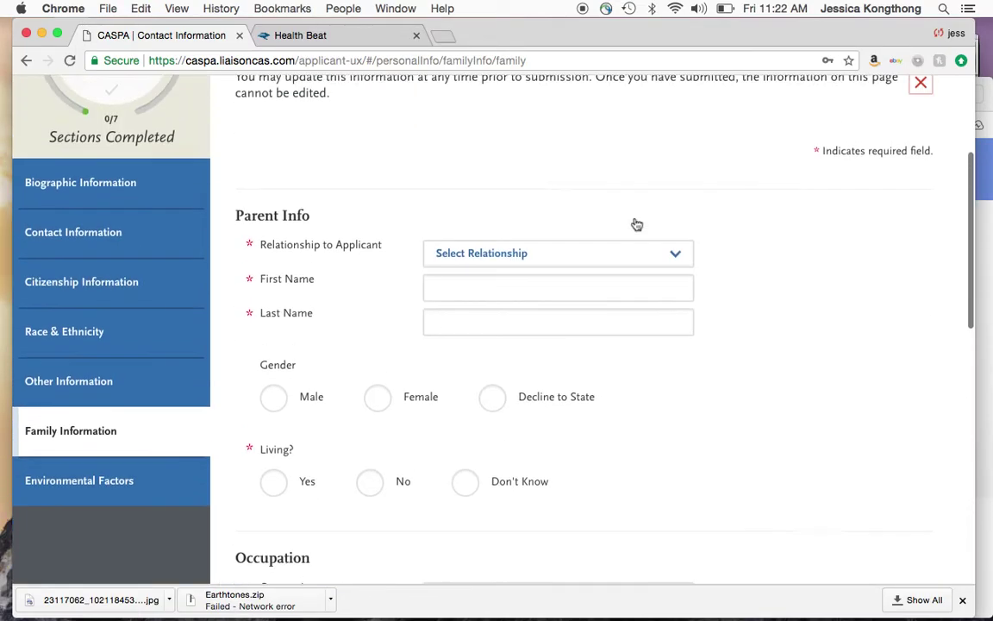
Step: Open Environmental Factors and review the Childhood Residency questions, including geographic area, residency description and medically underserved status
click(98, 499)
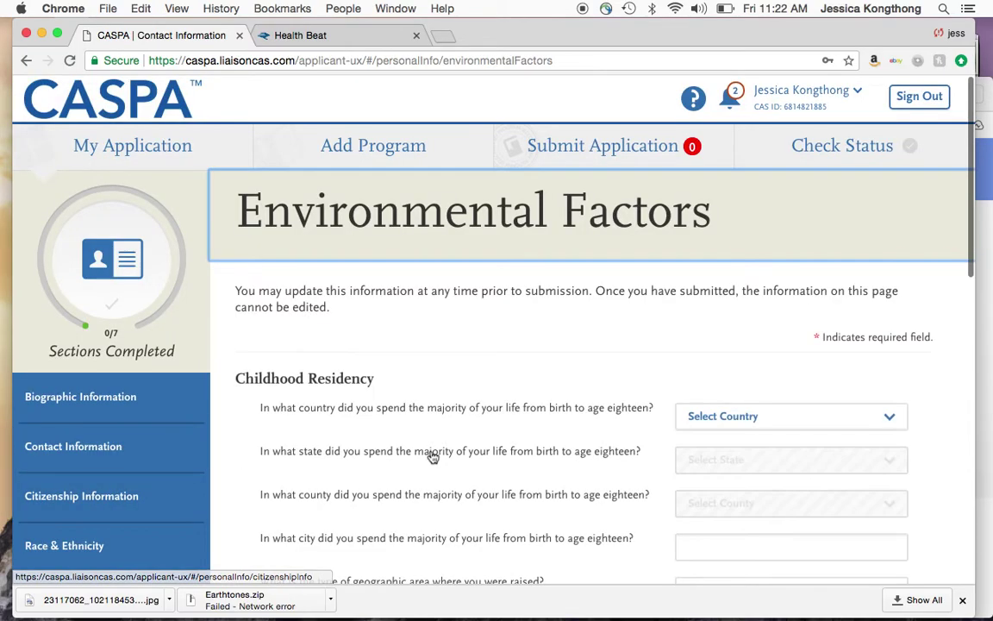
scroll(473, 458, down, 5)
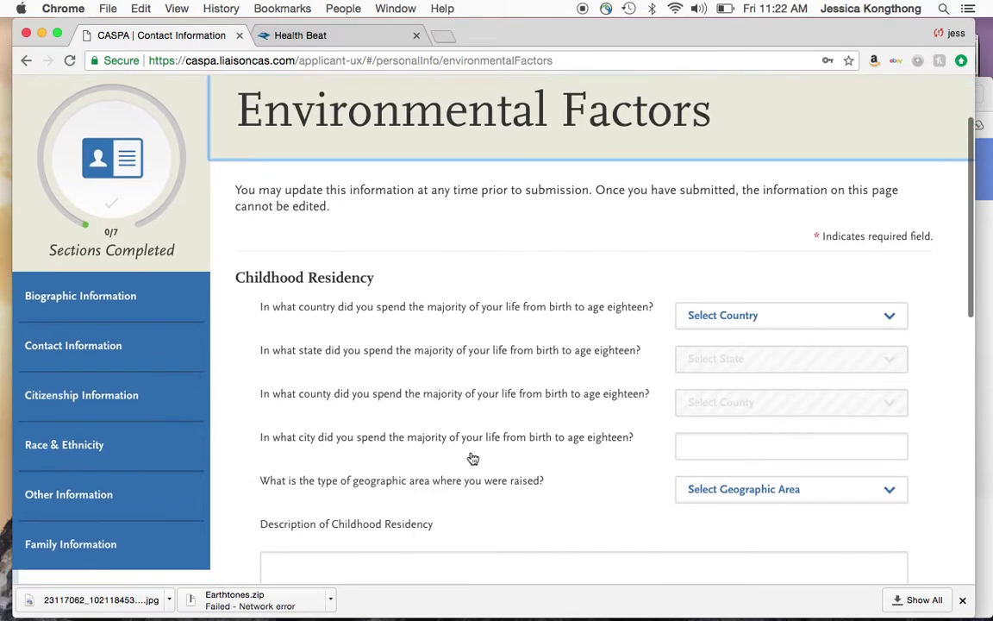
scroll(473, 459, down, 1)
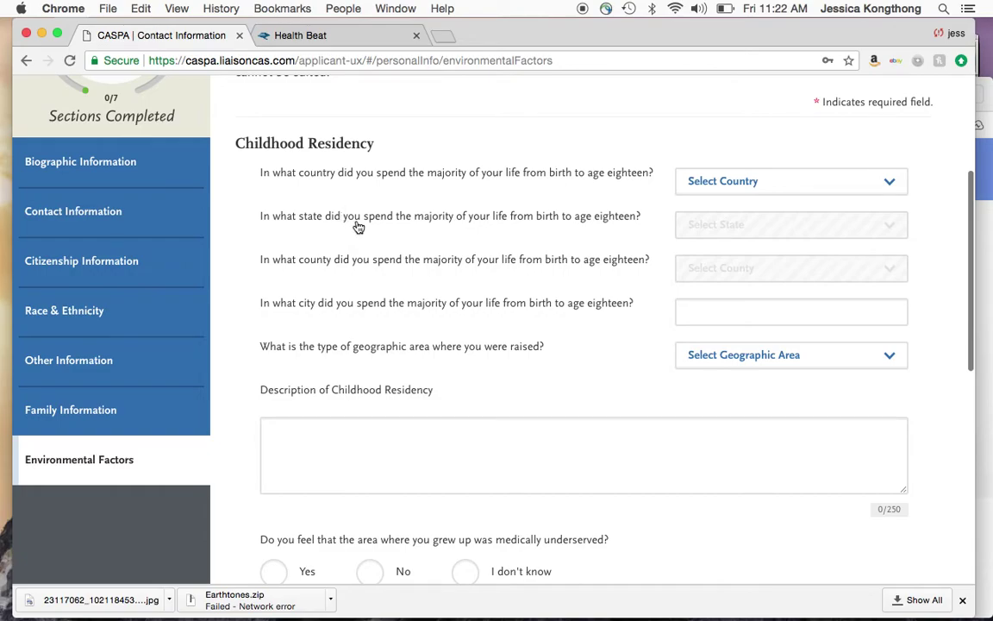
scroll(356, 225, down, 1)
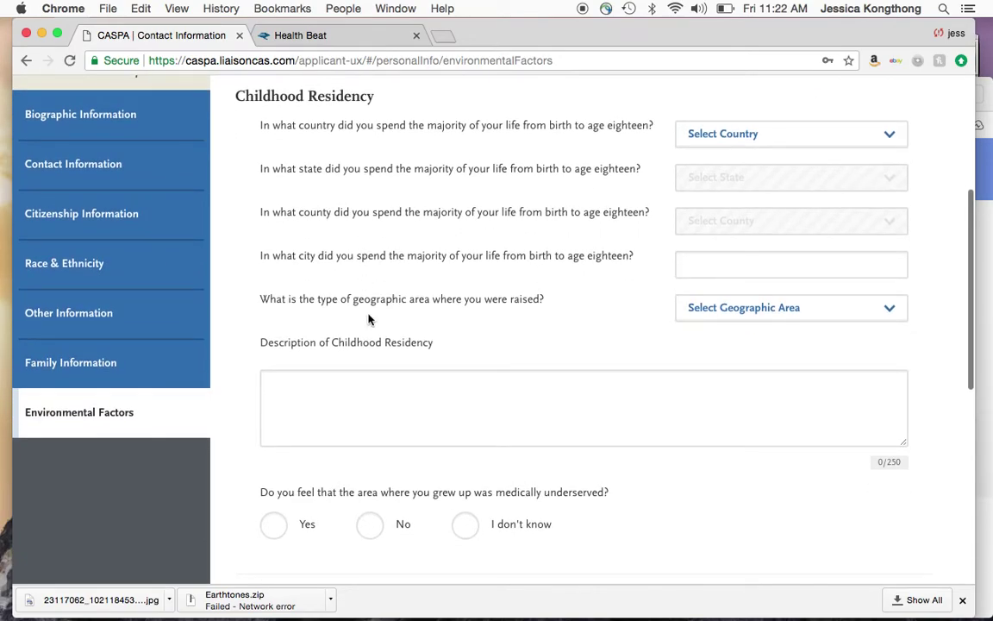
scroll(369, 319, down, 5)
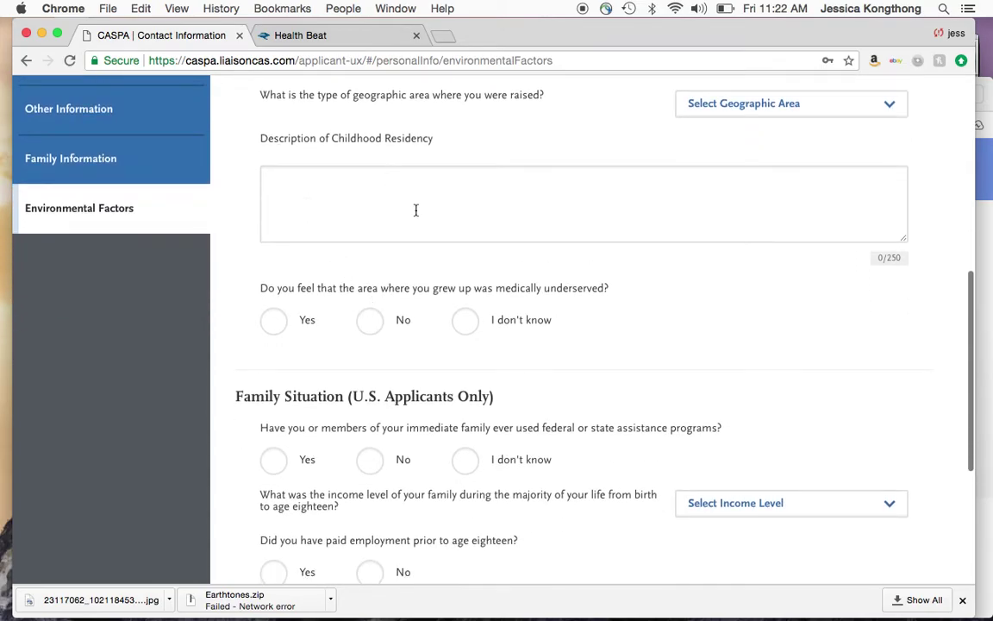
scroll(437, 203, down, 3)
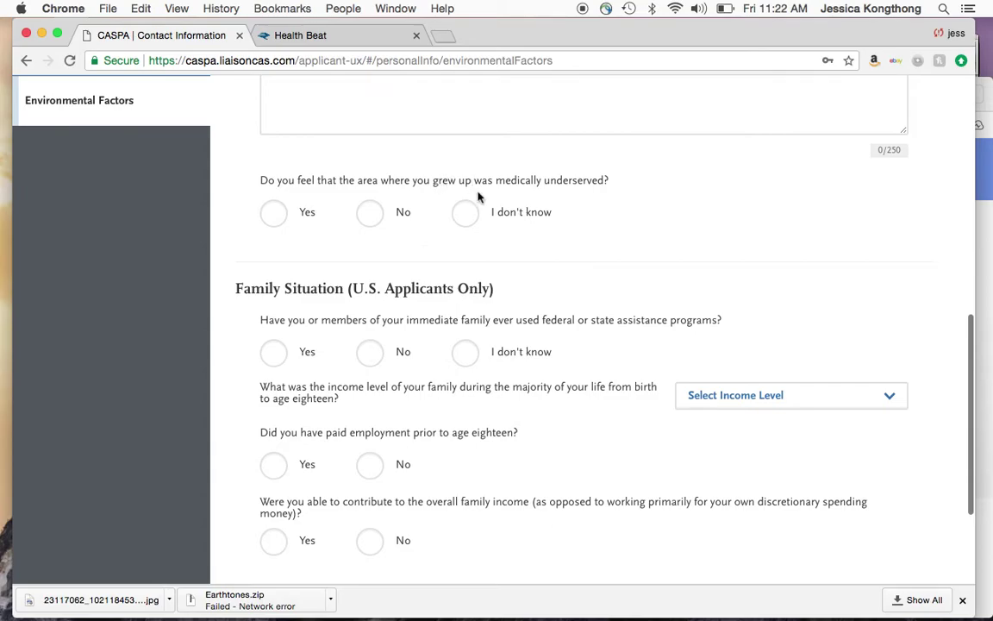
scroll(479, 197, down, 1)
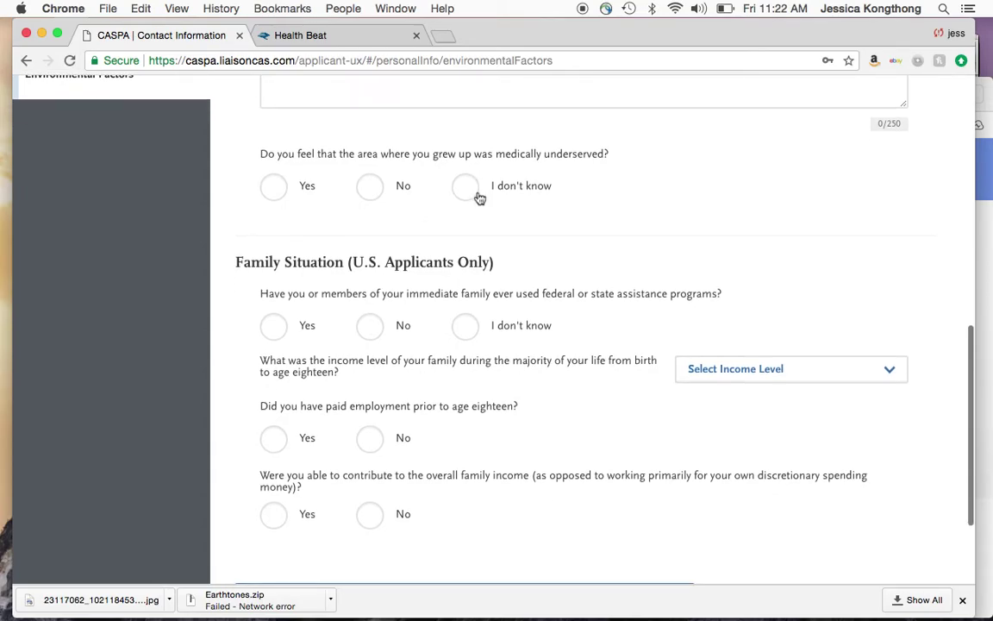
Step: Review the Family Situation questions on assistance programs, family income levels, employment before eighteen and income contribution, leaving the answers blank
scroll(480, 198, down, 3)
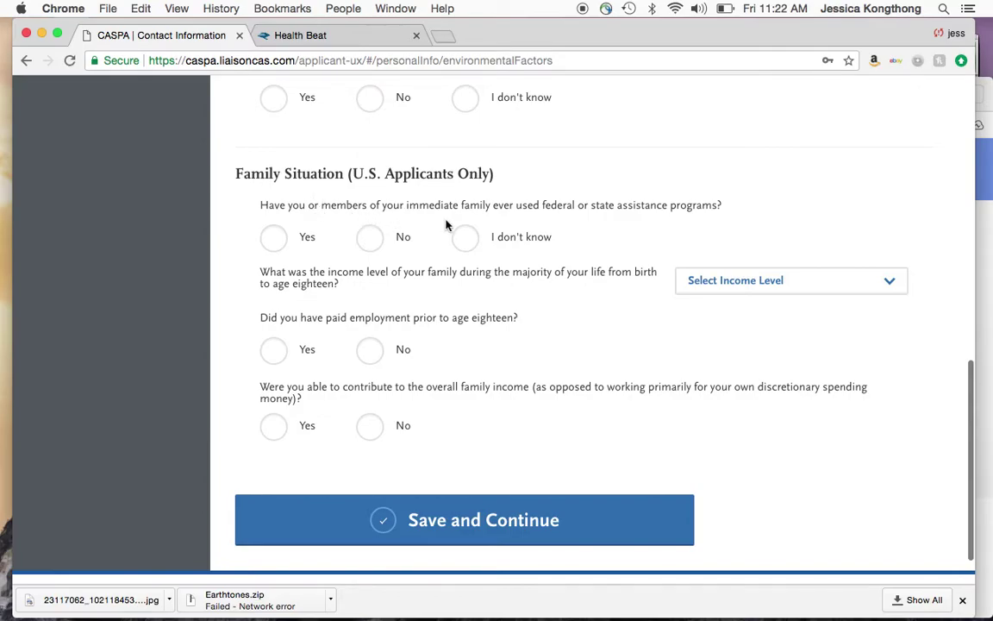
click(707, 282)
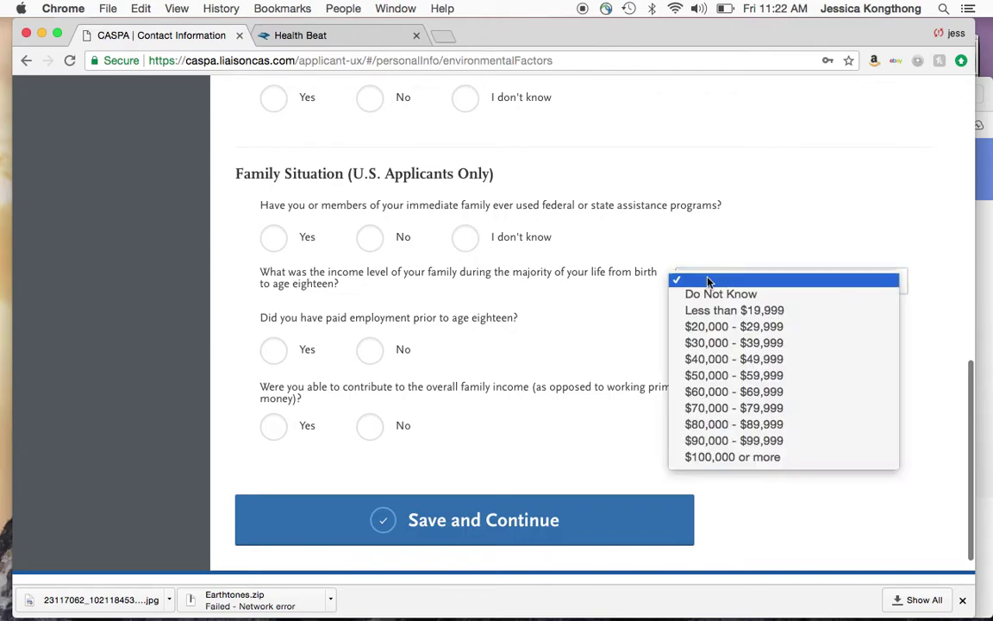
click(708, 282)
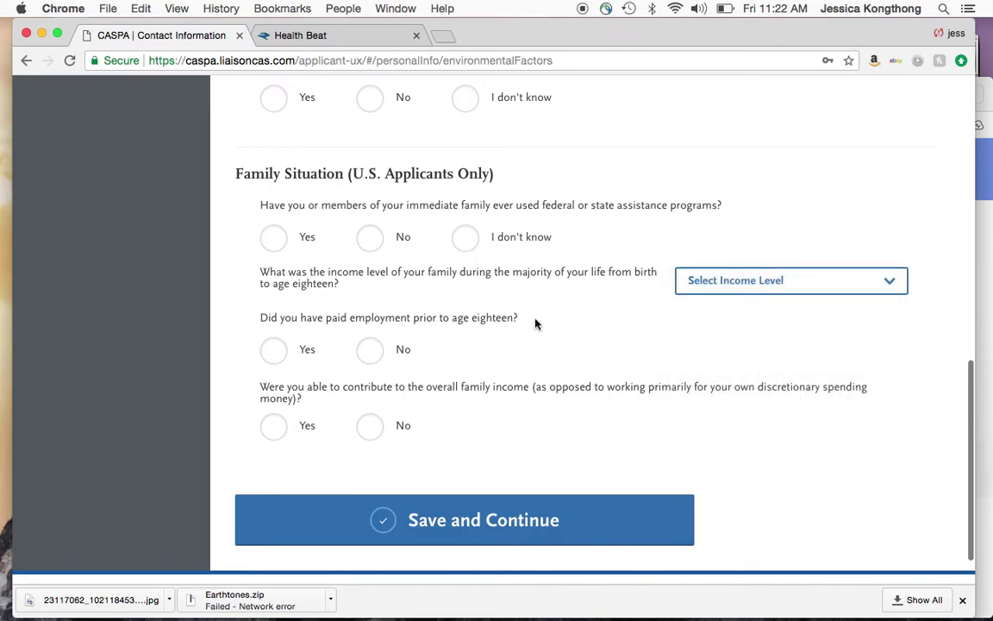
scroll(534, 324, down, 1)
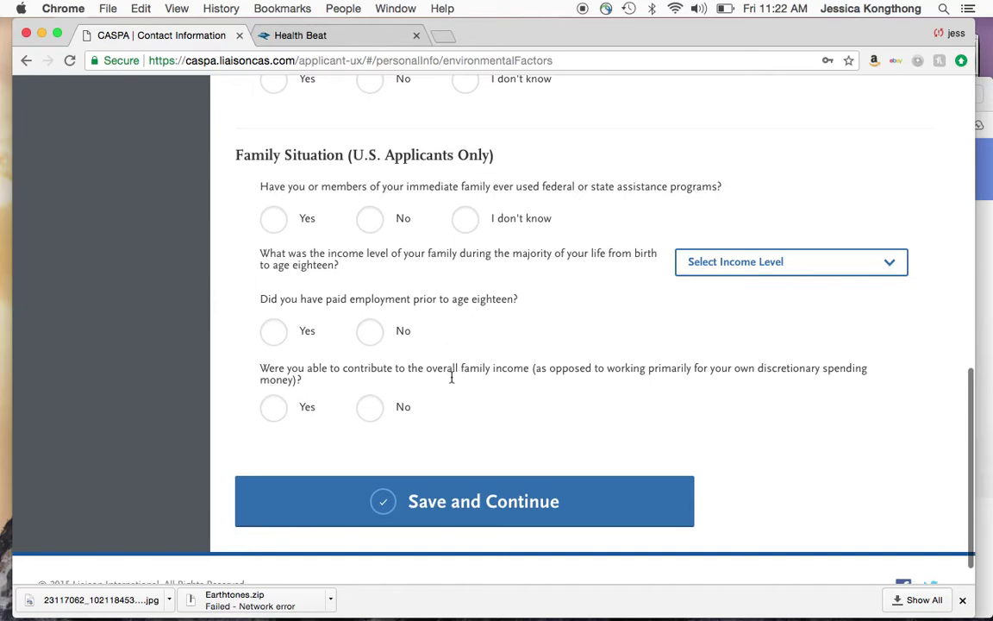
scroll(591, 394, down, 1)
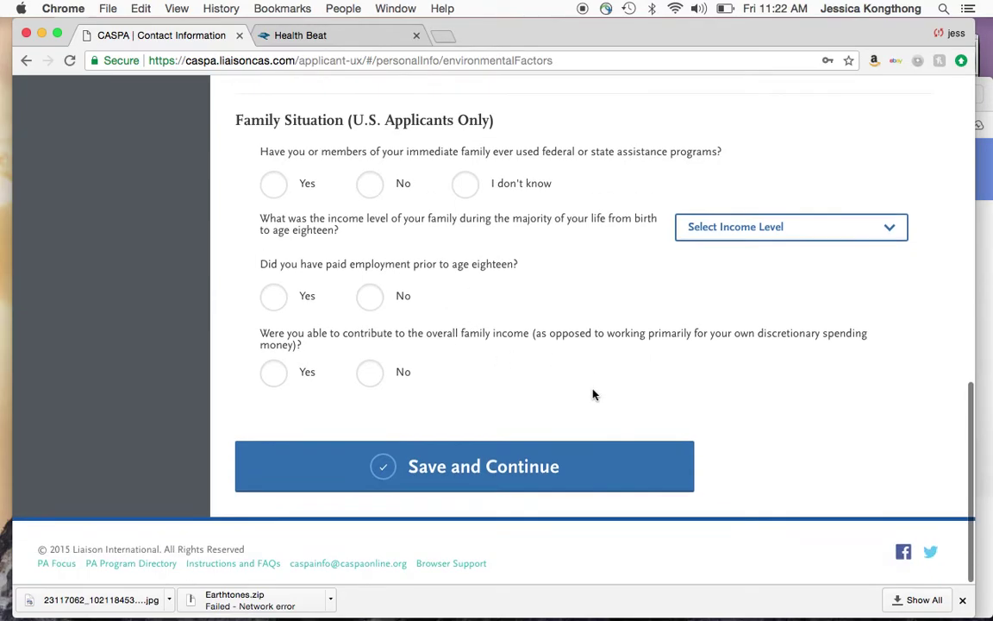
scroll(592, 394, up, 5)
scroll(592, 394, up, 1)
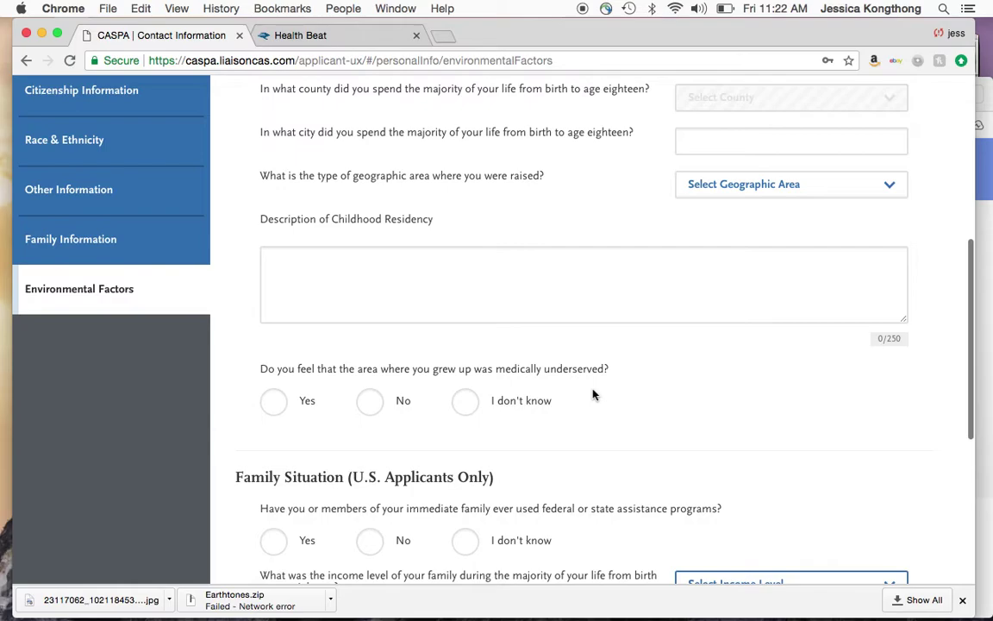
scroll(592, 394, up, 3)
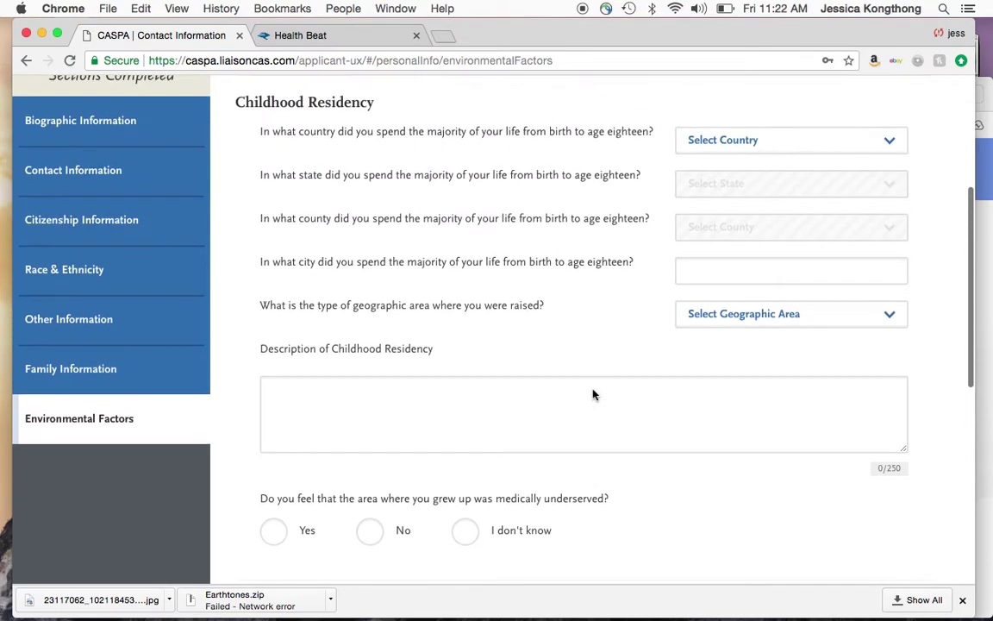
Step: Return from Environmental Factors to the My Application dashboard and open the Academic History section to show its subsections
scroll(593, 394, up, 2)
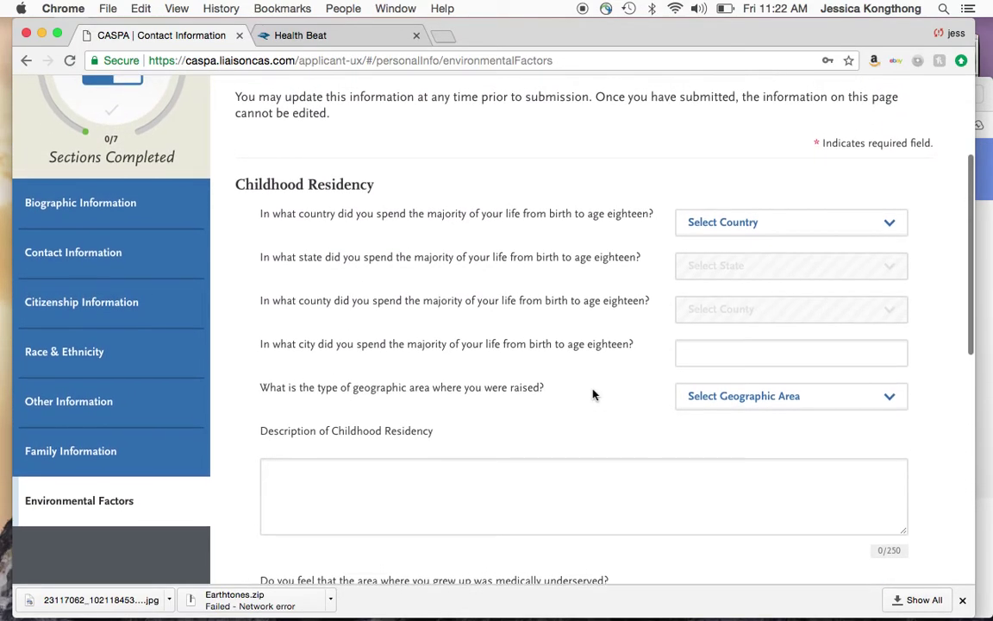
scroll(592, 393, up, 4)
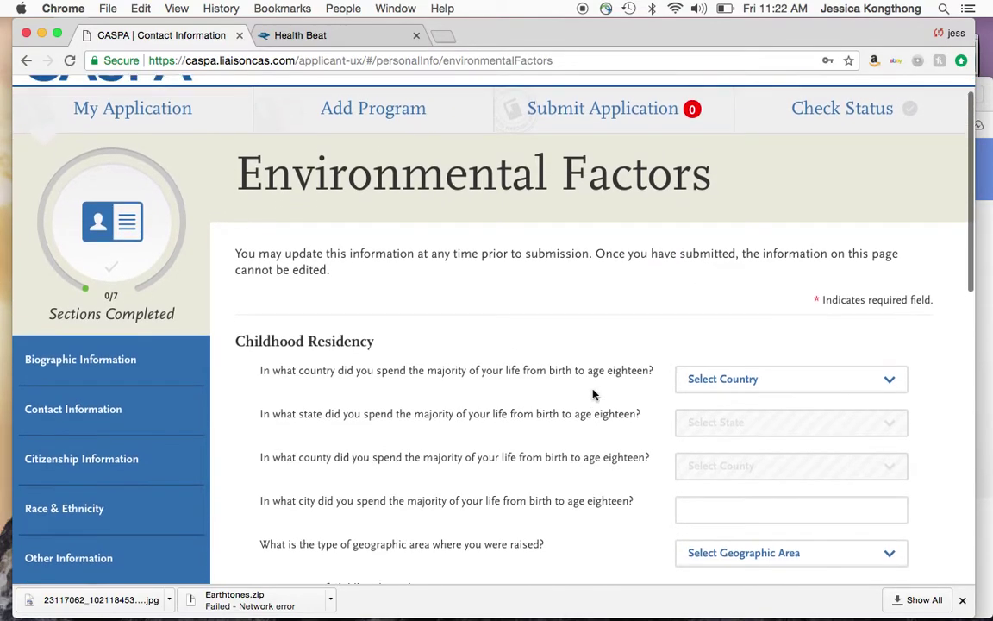
scroll(592, 393, down, 2)
scroll(593, 394, up, 5)
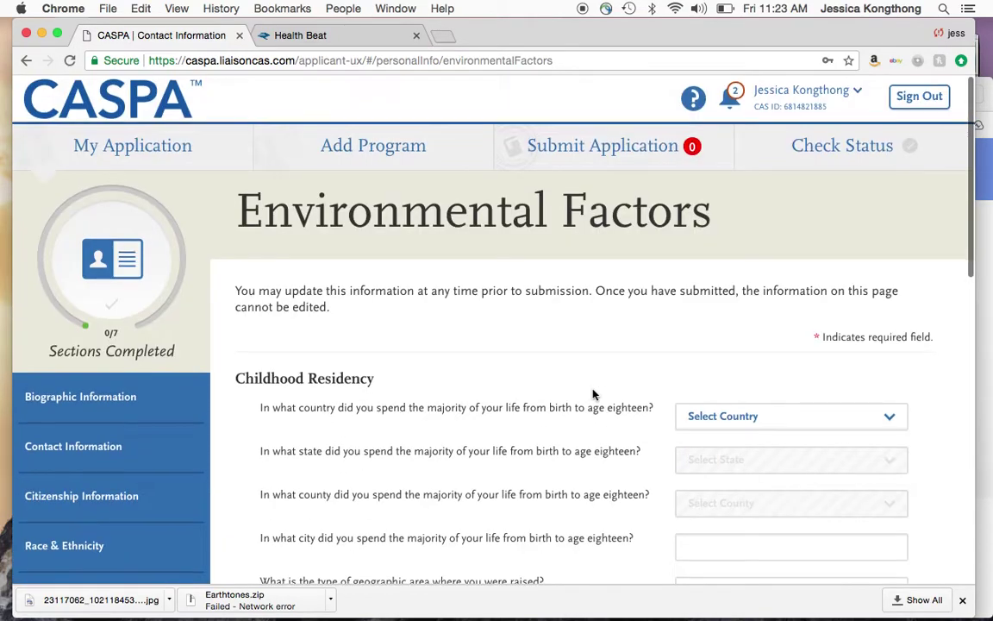
click(121, 161)
scroll(336, 265, down, 3)
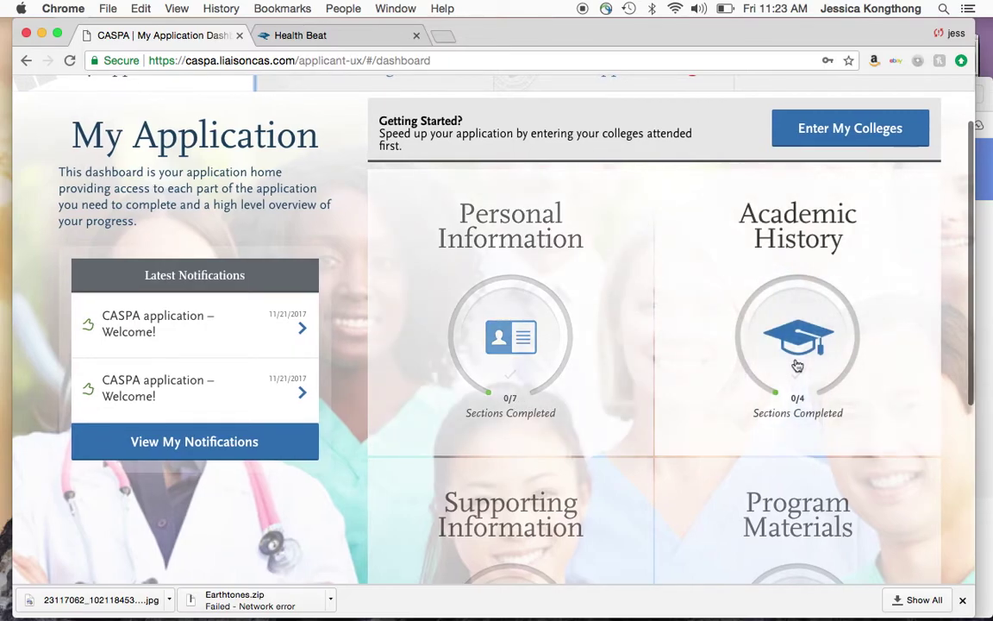
click(797, 366)
scroll(559, 328, down, 2)
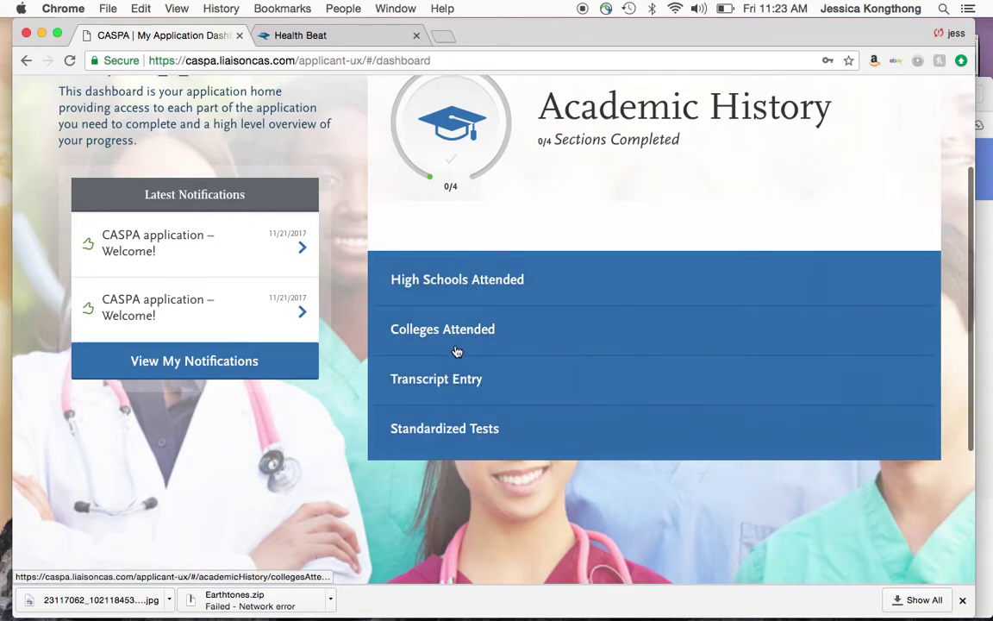
Step: Open High Schools Attended, start adding a high school, and review the required name, location and graduation fields, leaving them blank
click(414, 281)
scroll(468, 362, down, 2)
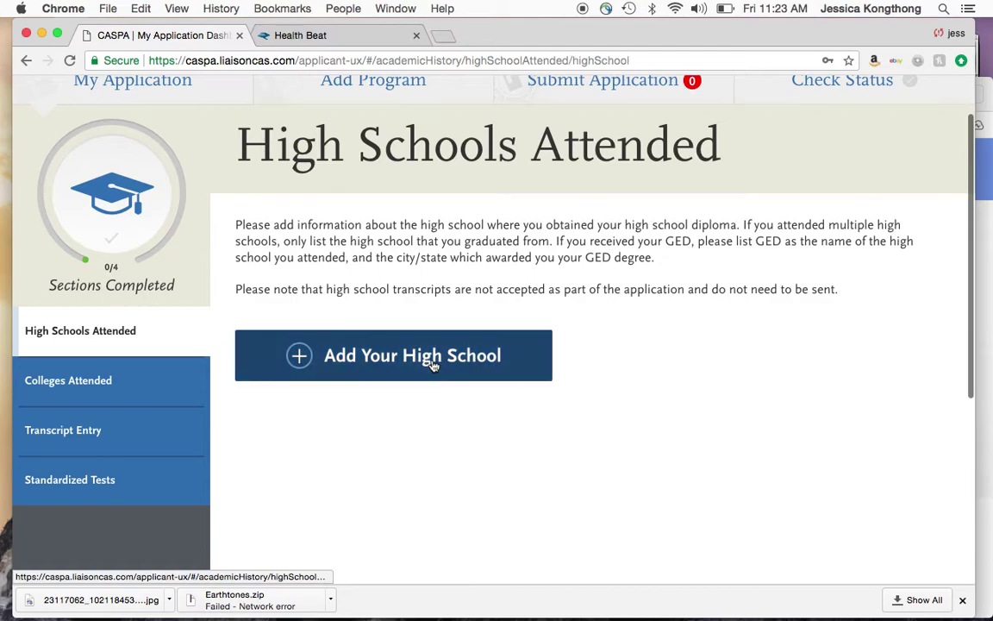
click(430, 361)
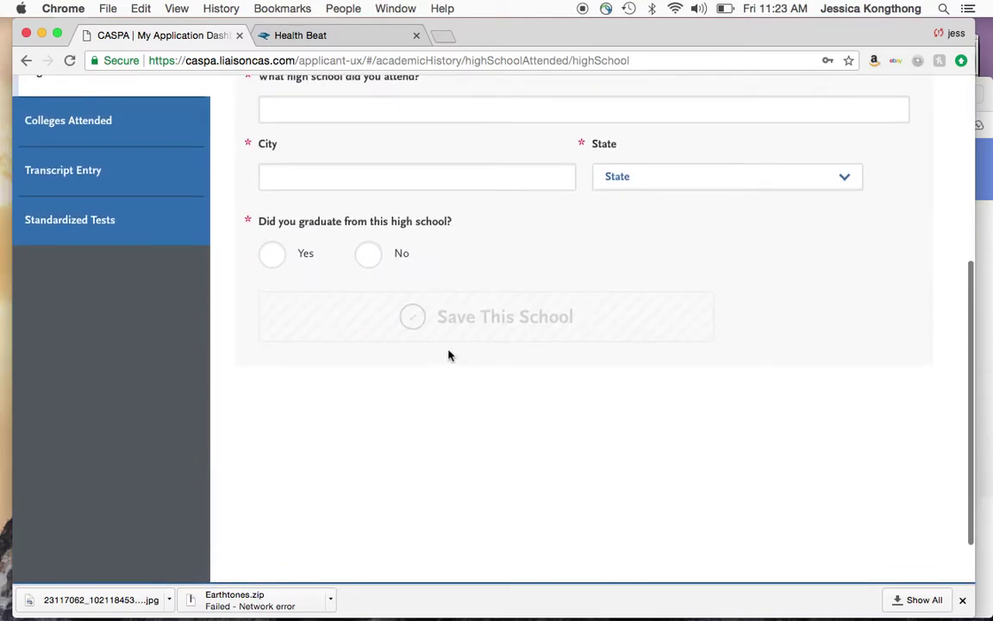
scroll(450, 354, up, 3)
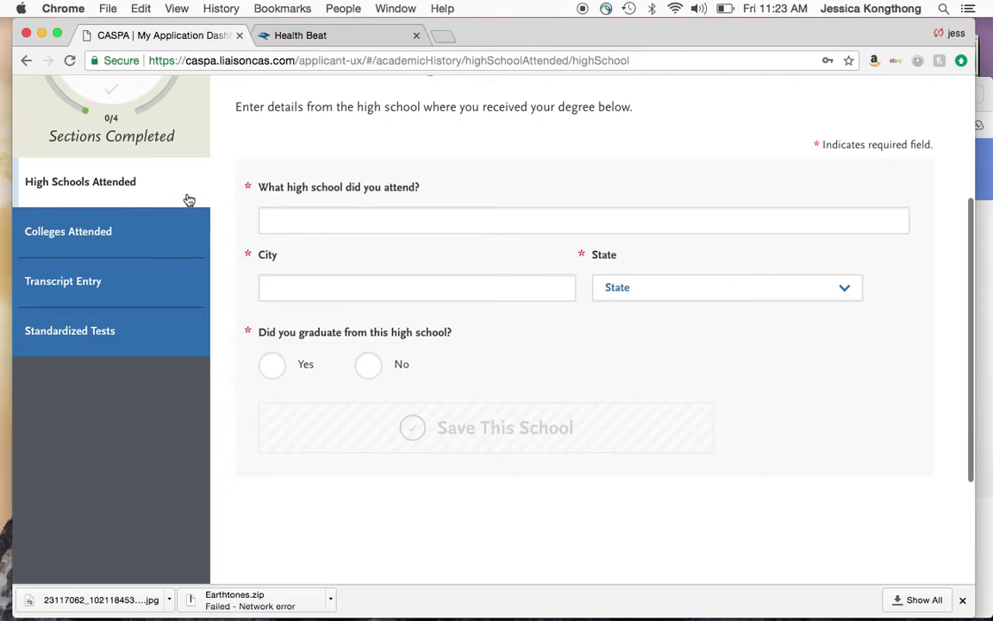
Step: Open Colleges Attended under Academic History and bring up the form for adding a college
click(131, 235)
scroll(430, 450, down, 1)
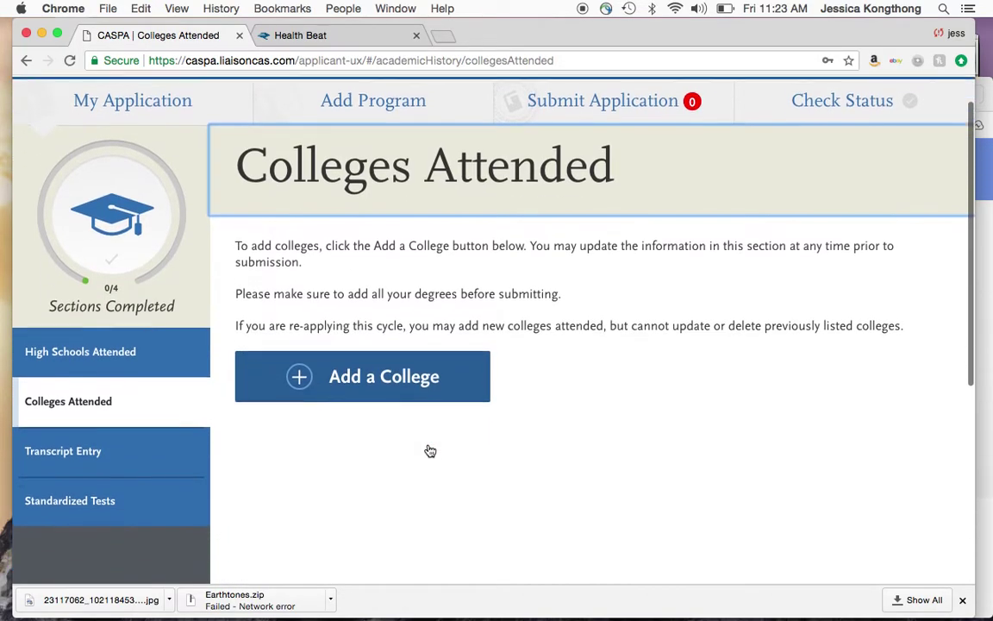
click(386, 364)
scroll(530, 412, down, 3)
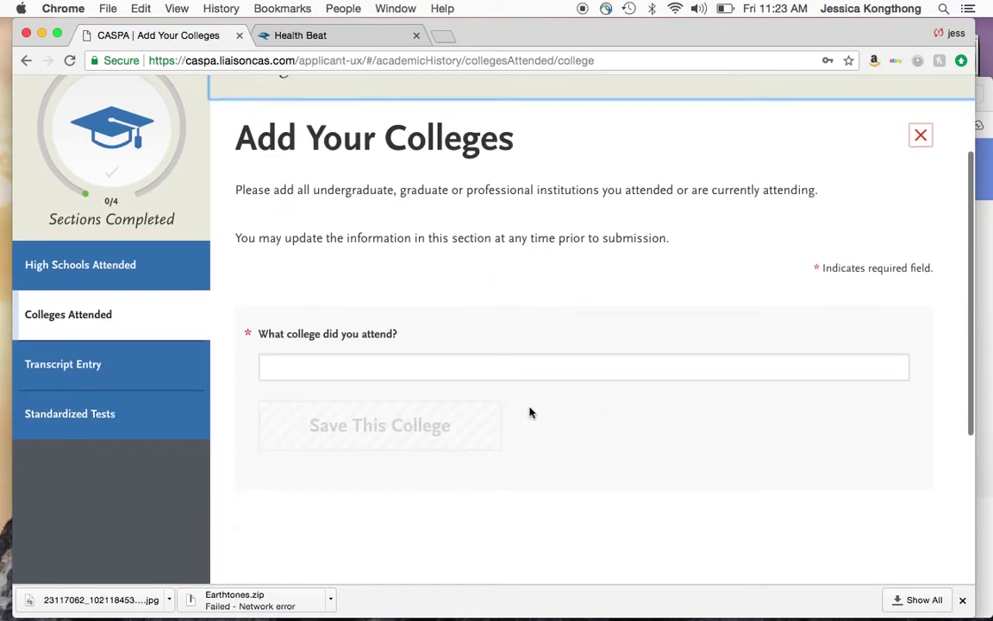
Step: Search the college field for "University of California" and choose UNIVERSITY OF CALIFORNIA - SAN DIEGO as the college attended
click(458, 358)
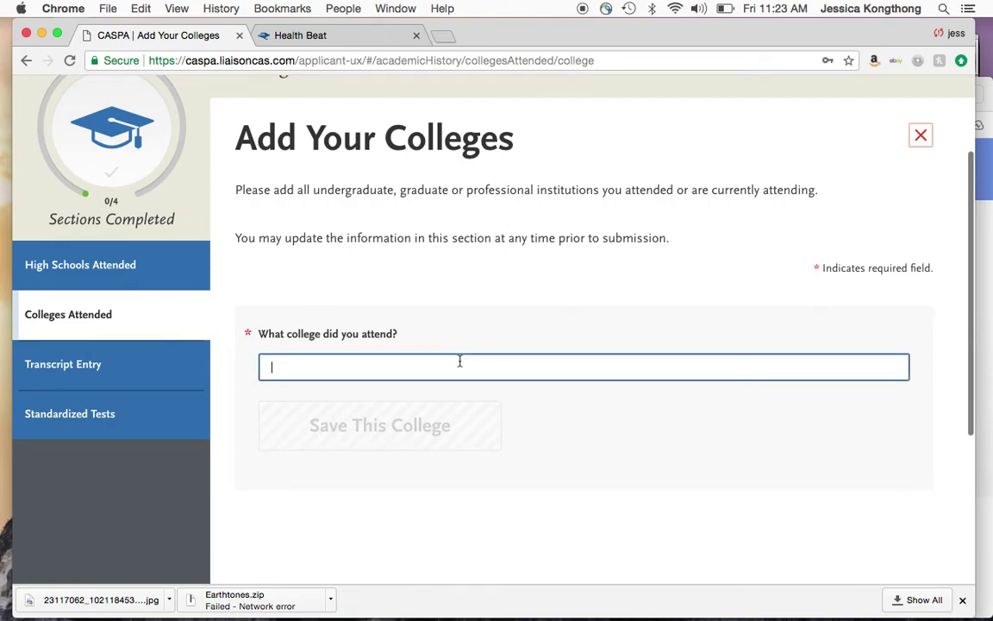
text(University of )
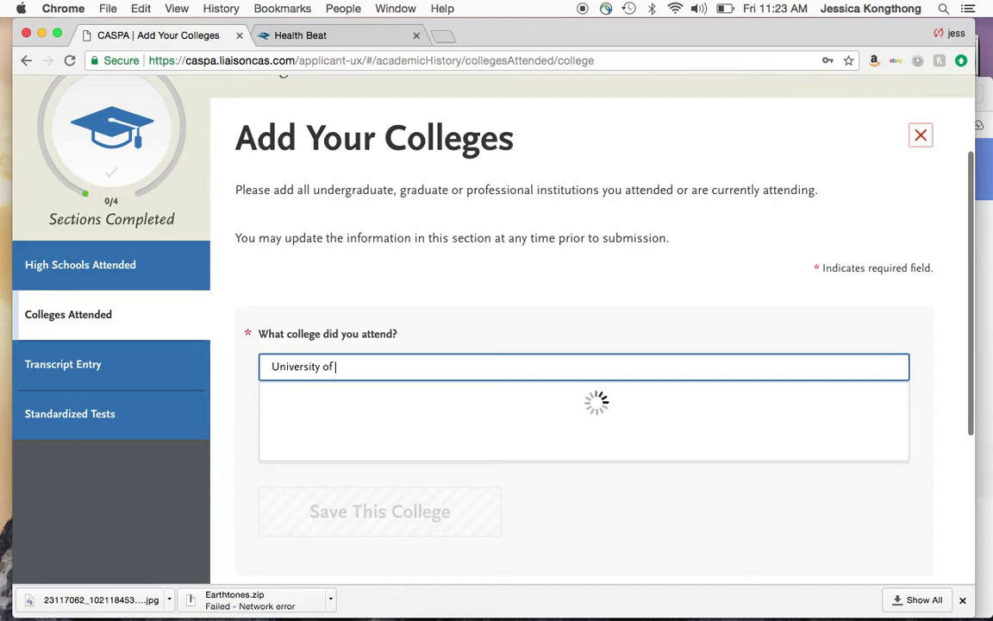
text(California)
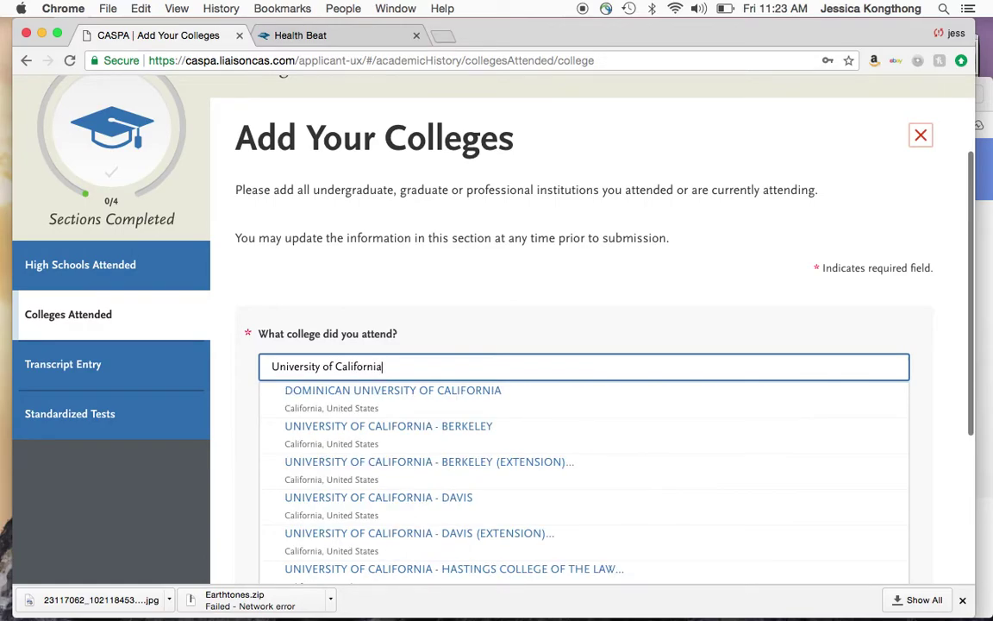
scroll(433, 480, down, 5)
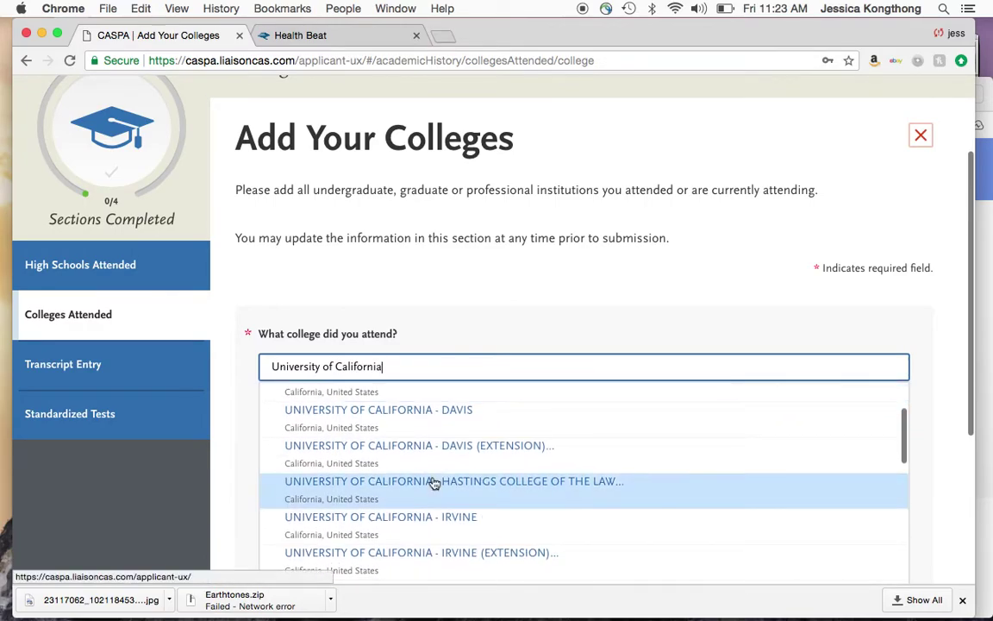
scroll(433, 481, down, 5)
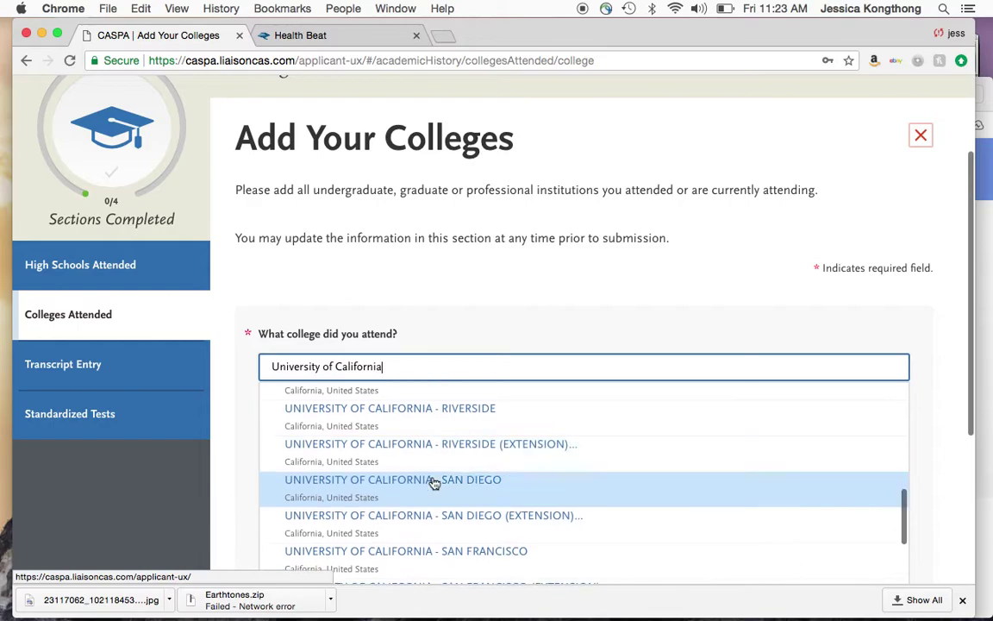
click(417, 484)
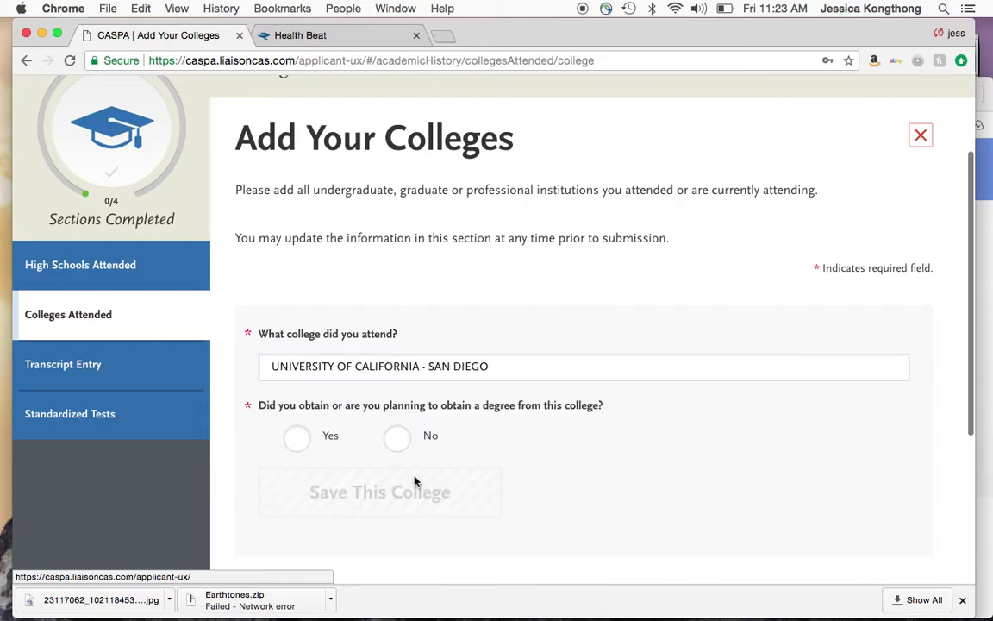
Step: Answer Yes to obtaining a degree from this college, mark it as Degree Awarded, and set the degree type to Bachelor of Science
click(302, 448)
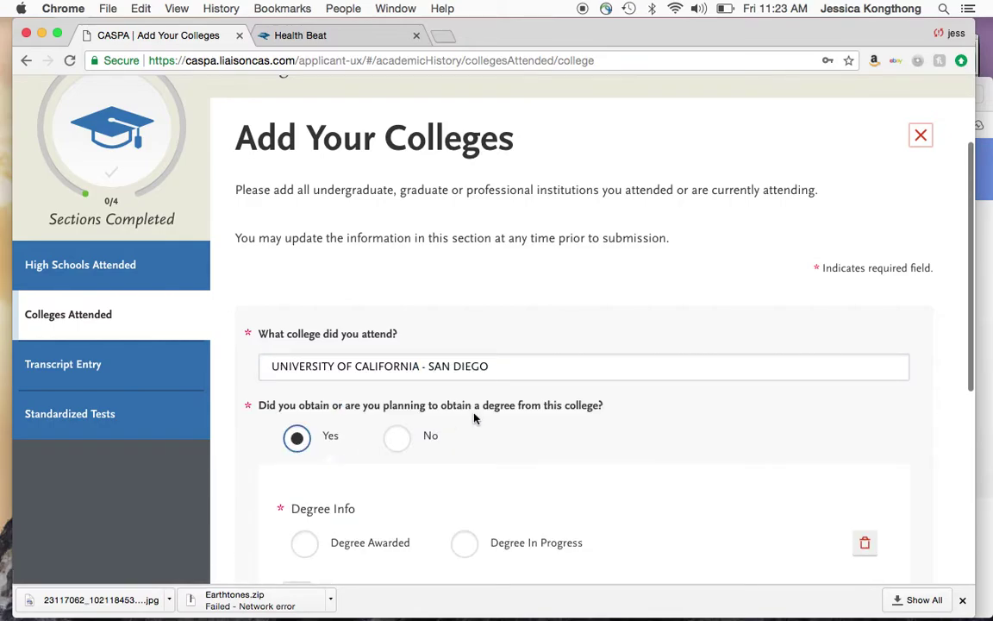
scroll(426, 370, down, 5)
click(314, 334)
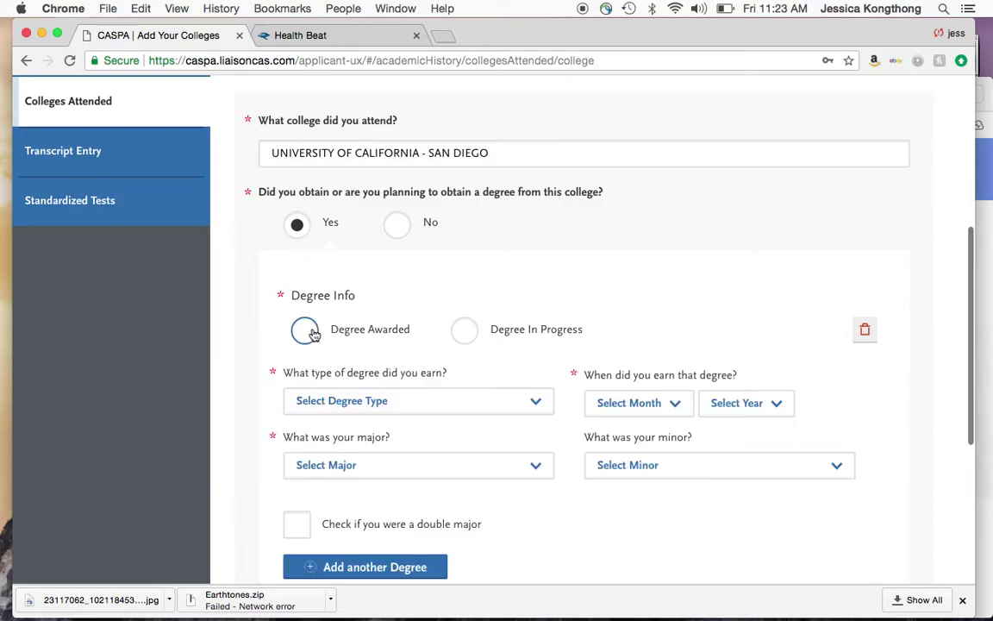
click(456, 398)
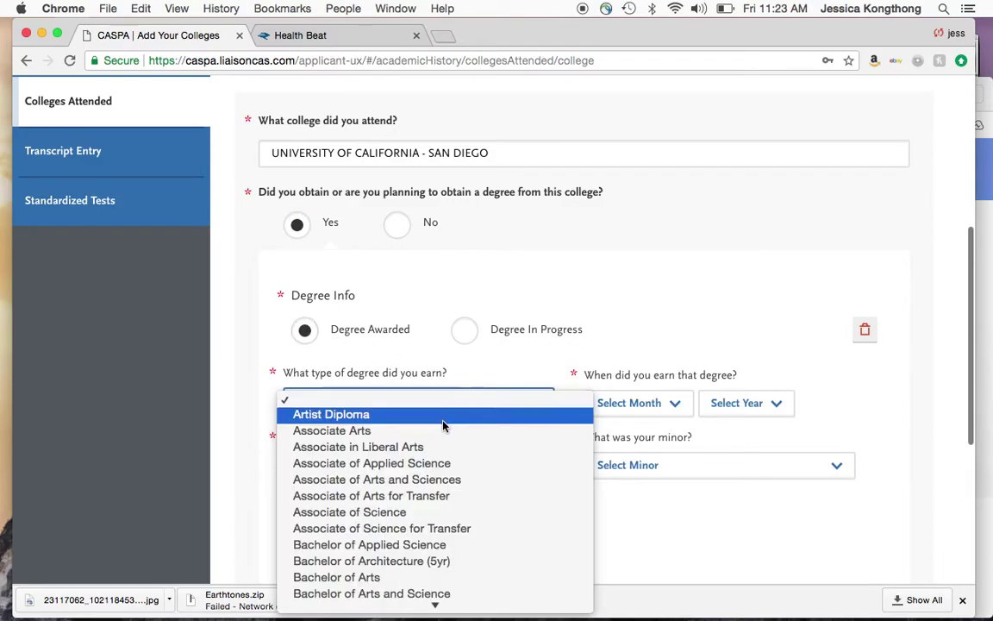
scroll(450, 466, down, 1)
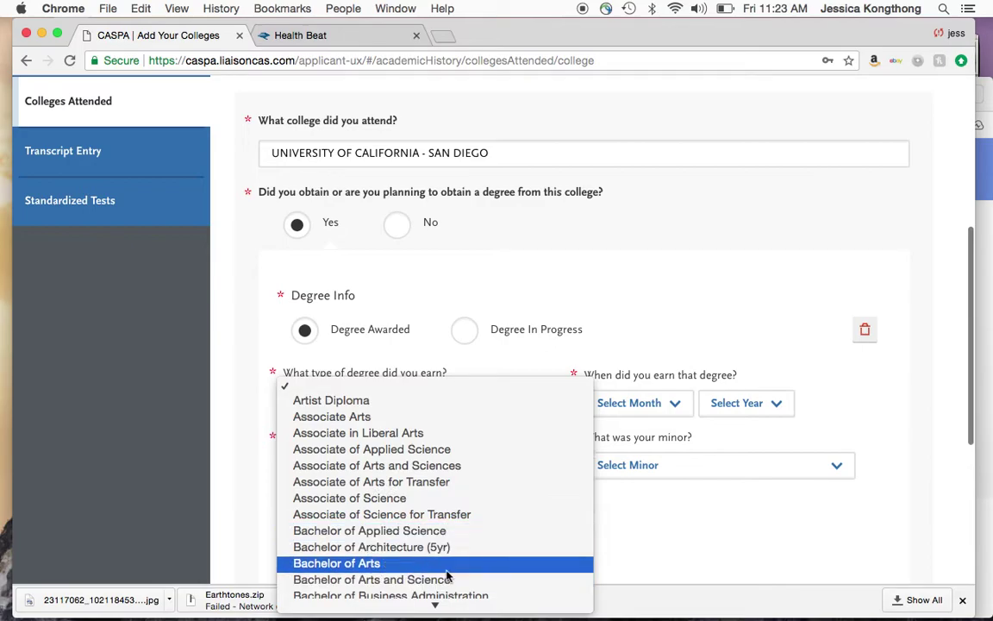
scroll(448, 564, down, 5)
scroll(448, 575, down, 6)
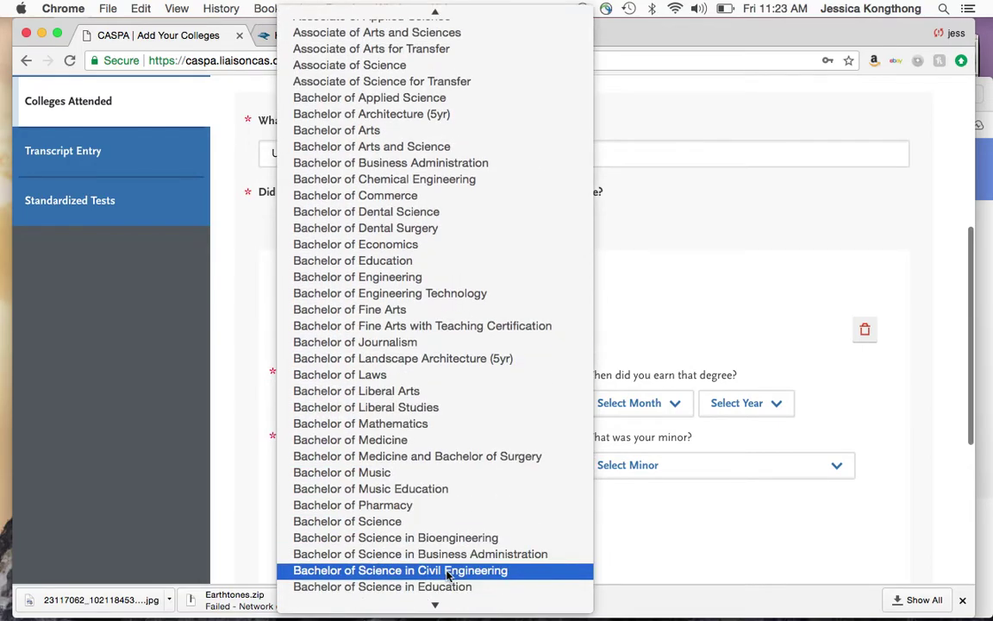
click(429, 523)
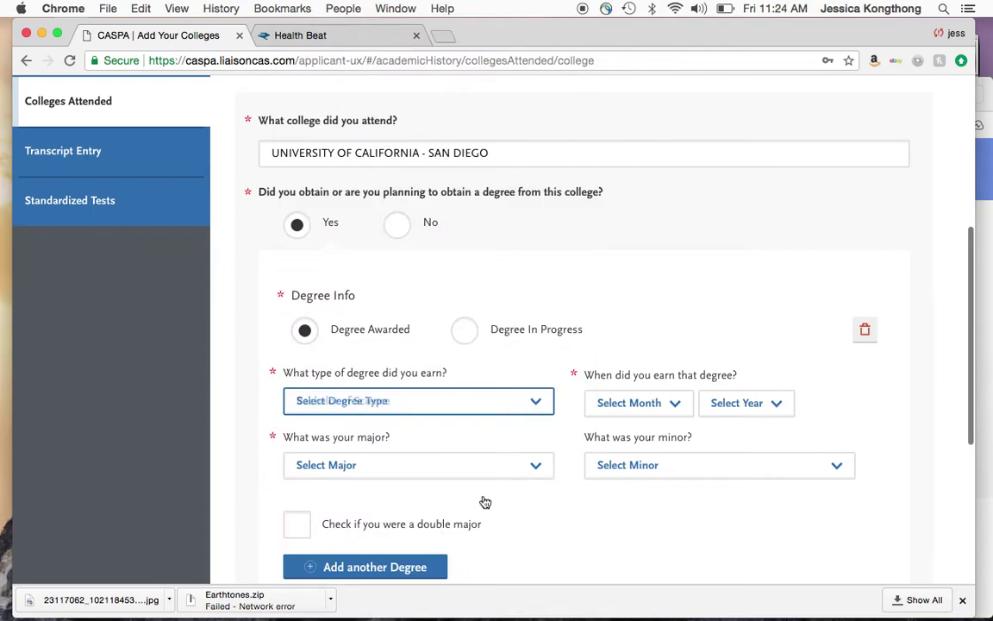
Step: Set the date the degree was earned to June 2018
click(621, 405)
click(607, 499)
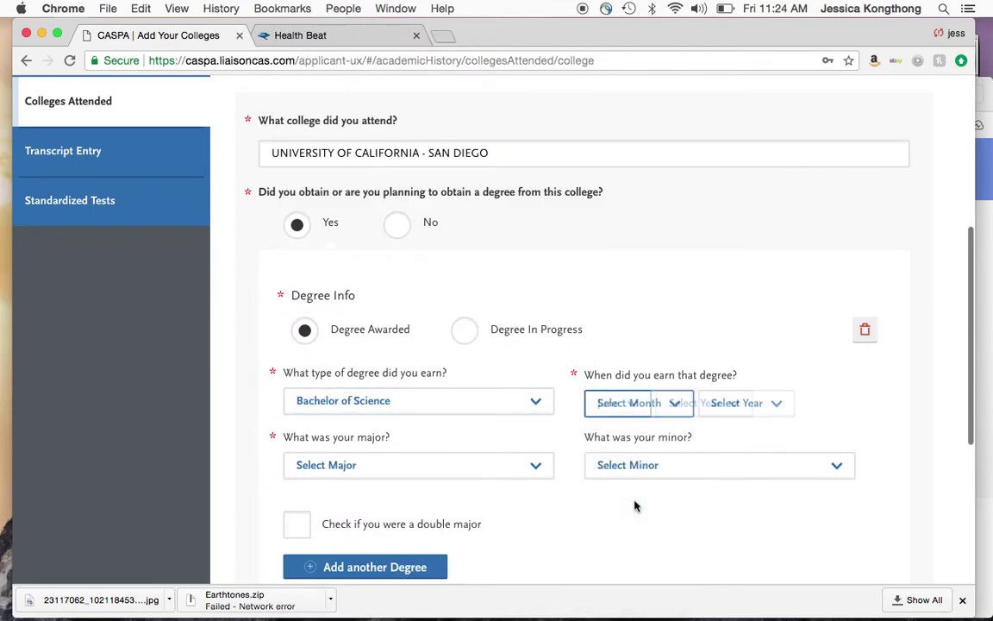
click(693, 411)
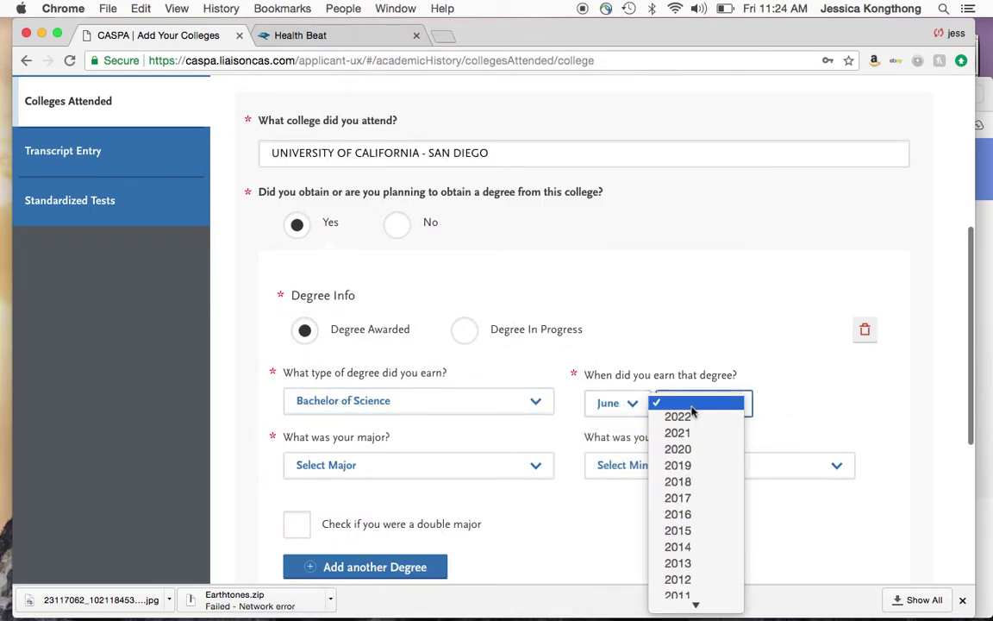
click(698, 488)
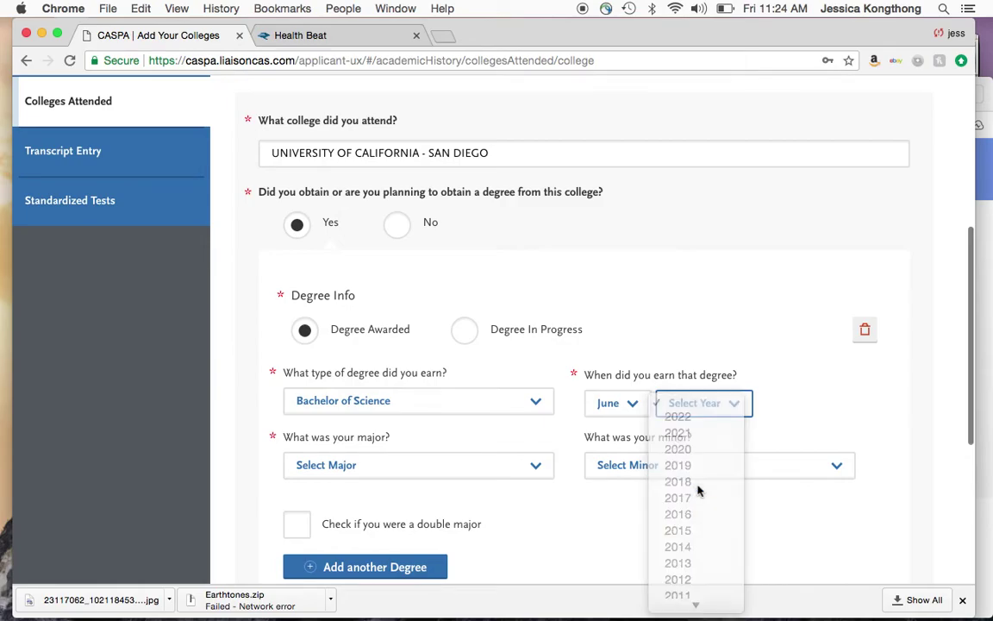
Step: Set the major to Biology and look at the minor options, leaving the minor unselected
click(508, 467)
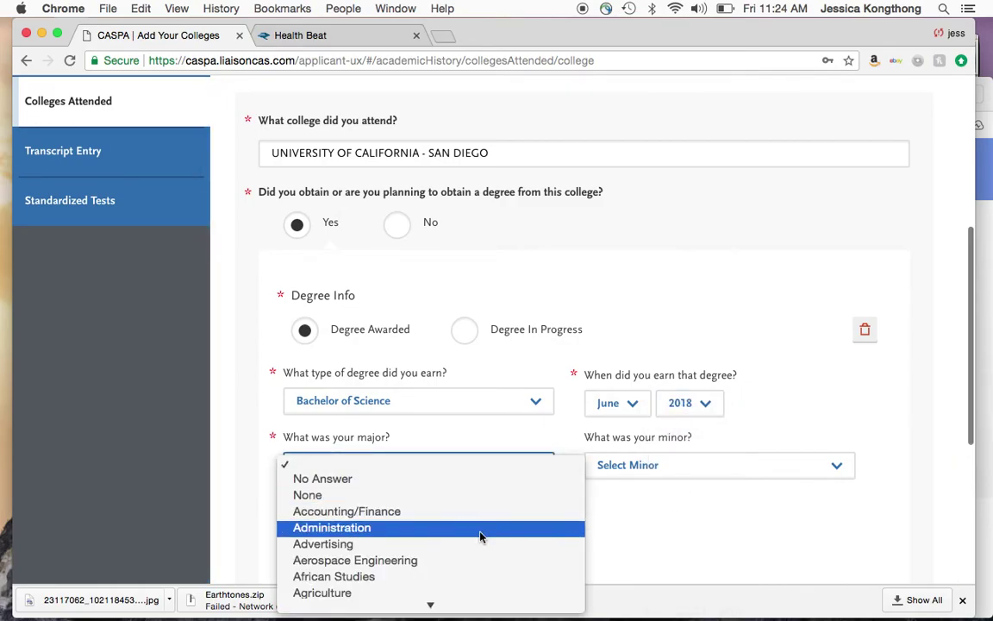
scroll(478, 553, down, 5)
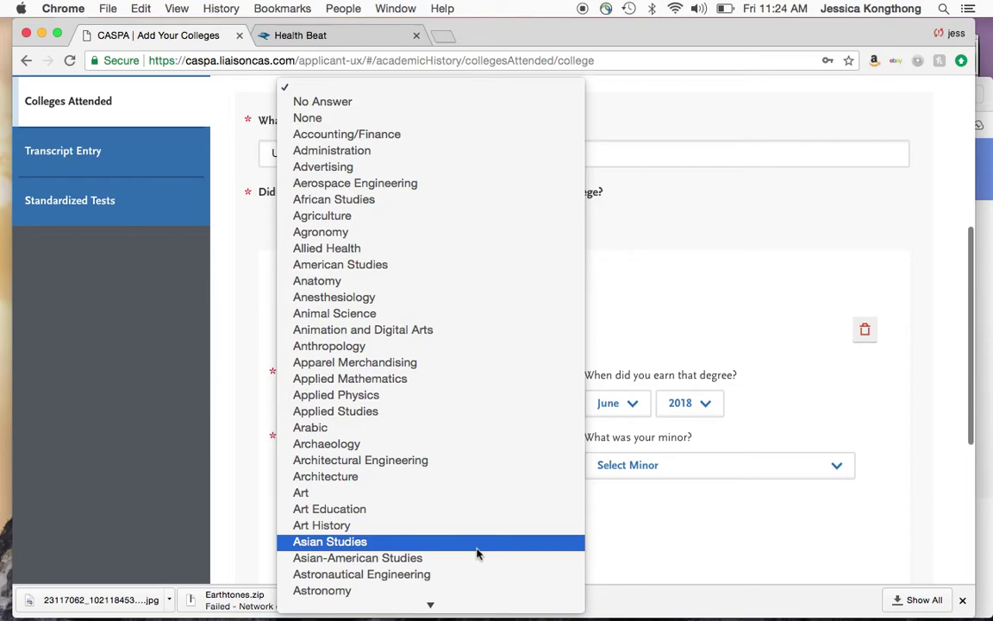
scroll(478, 554, down, 5)
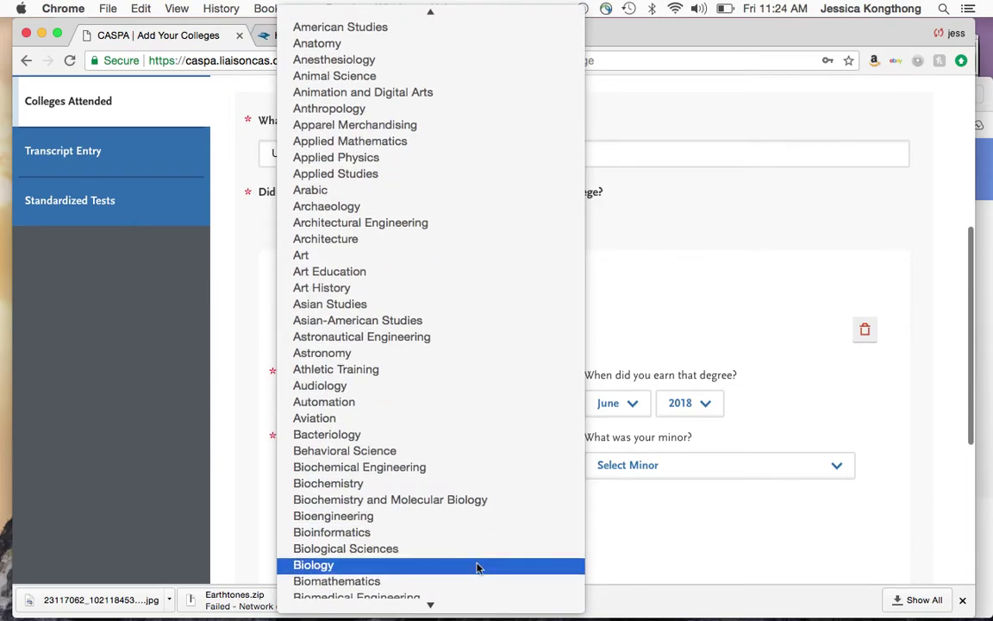
click(475, 564)
click(629, 474)
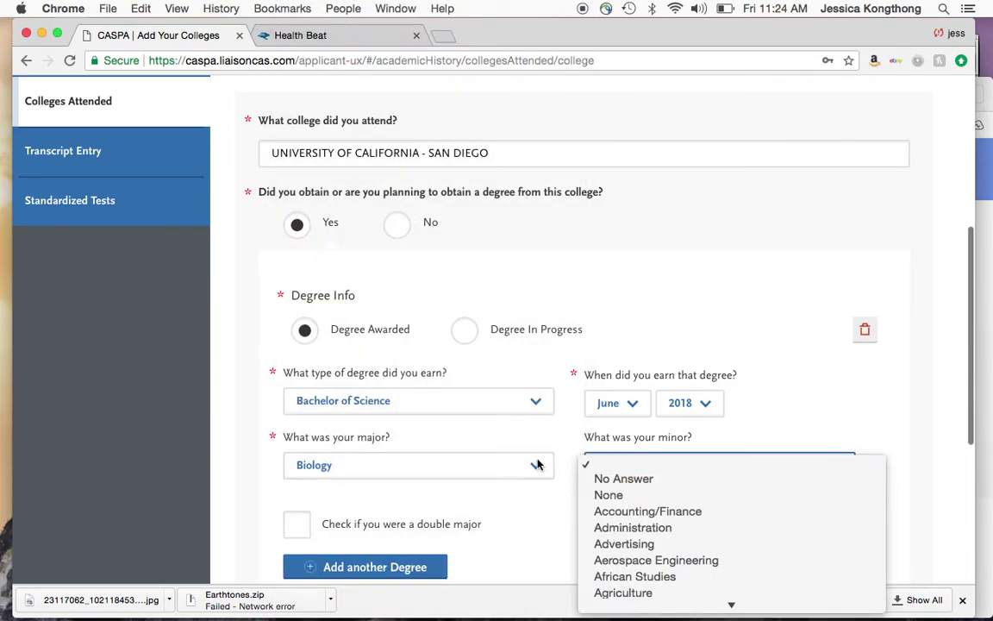
click(536, 466)
Step: Look over the double major and additional degree options, and set the college's term system to Quarter
scroll(543, 461, down, 3)
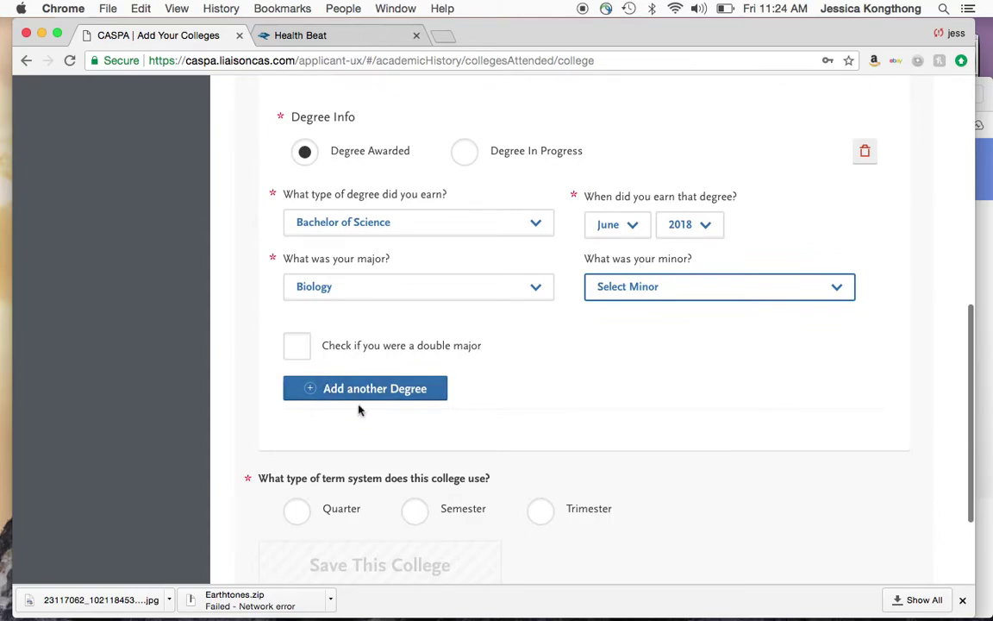
scroll(390, 458, down, 1)
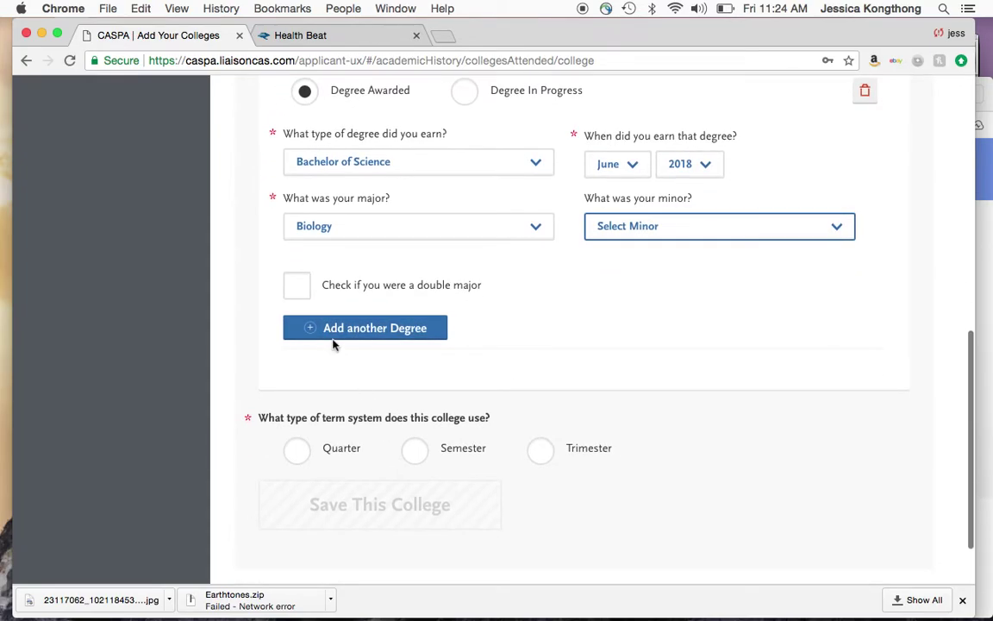
scroll(337, 349, down, 1)
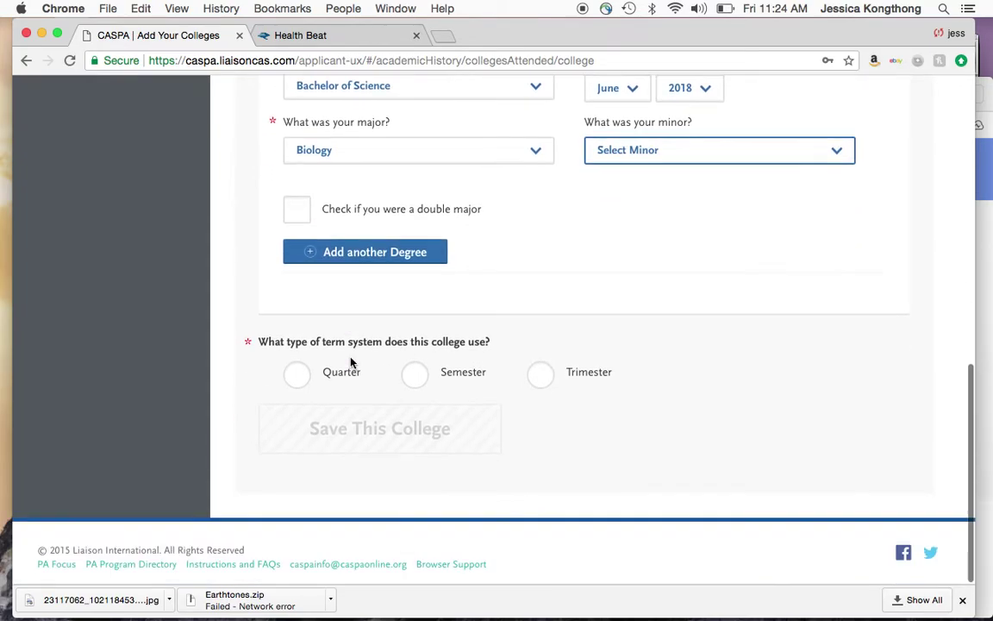
click(299, 378)
Step: Review the first and last quarter attendance fields and the still-attending option, leaving the dates blank
scroll(369, 379, down, 3)
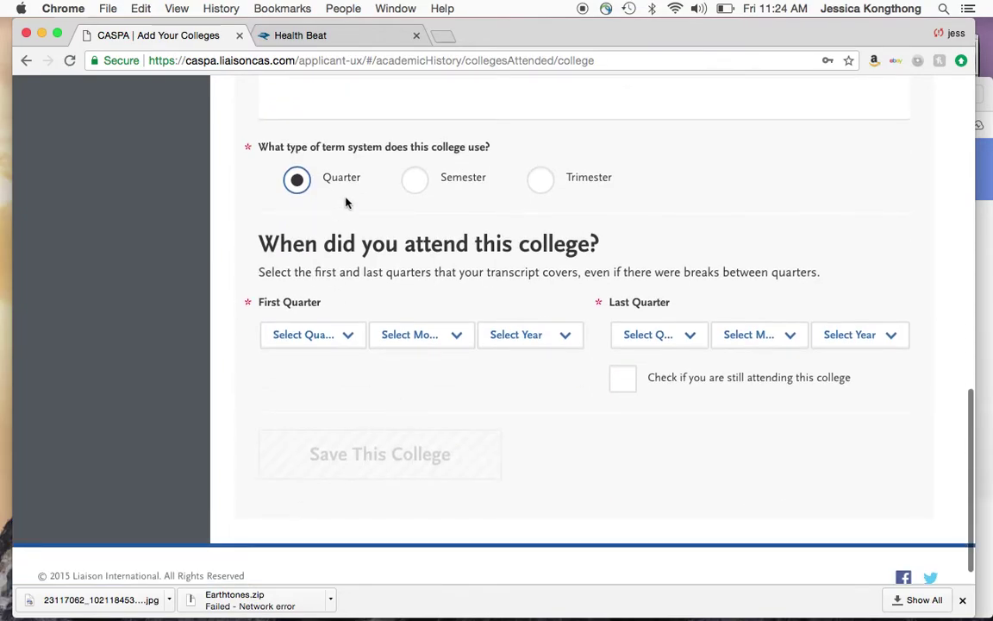
click(349, 336)
click(349, 335)
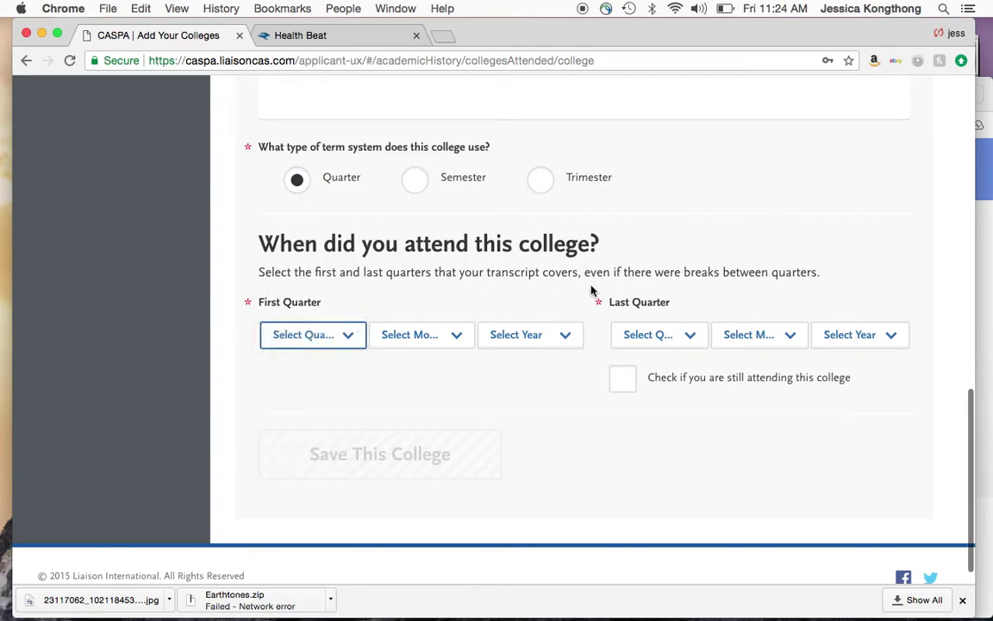
scroll(560, 442, down, 2)
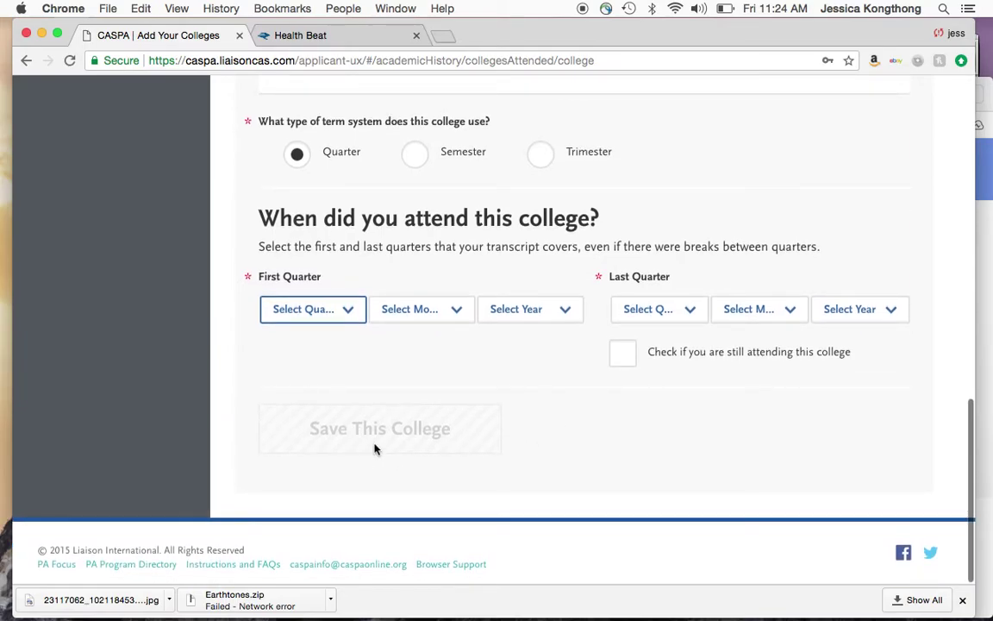
Step: Review the college entry form from the college name and degree details down to the term system and attendance dates
scroll(374, 448, up, 10)
scroll(374, 448, down, 1)
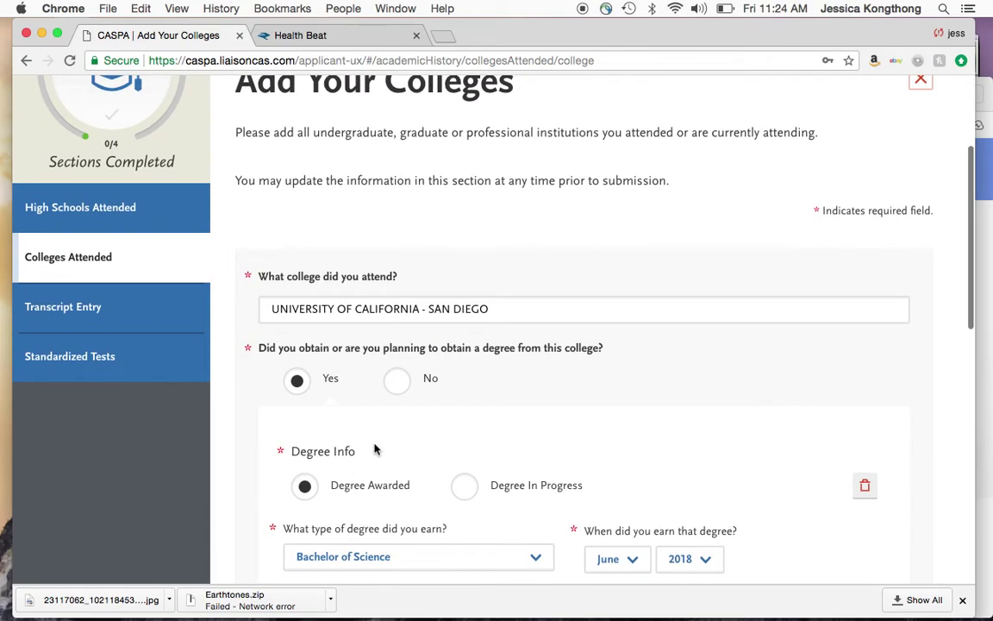
scroll(374, 449, down, 5)
scroll(375, 450, down, 4)
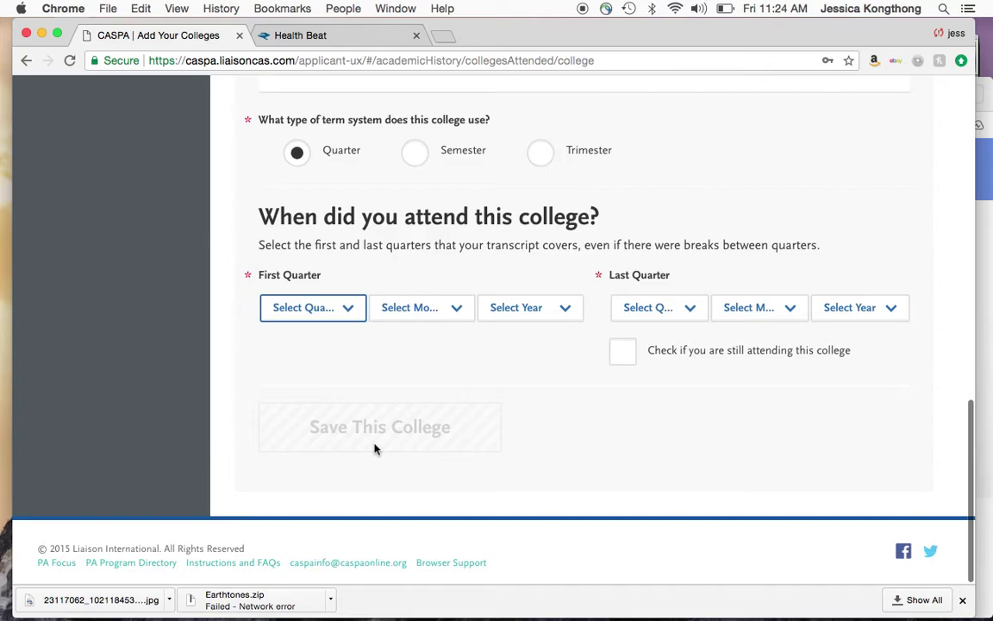
scroll(374, 448, up, 1)
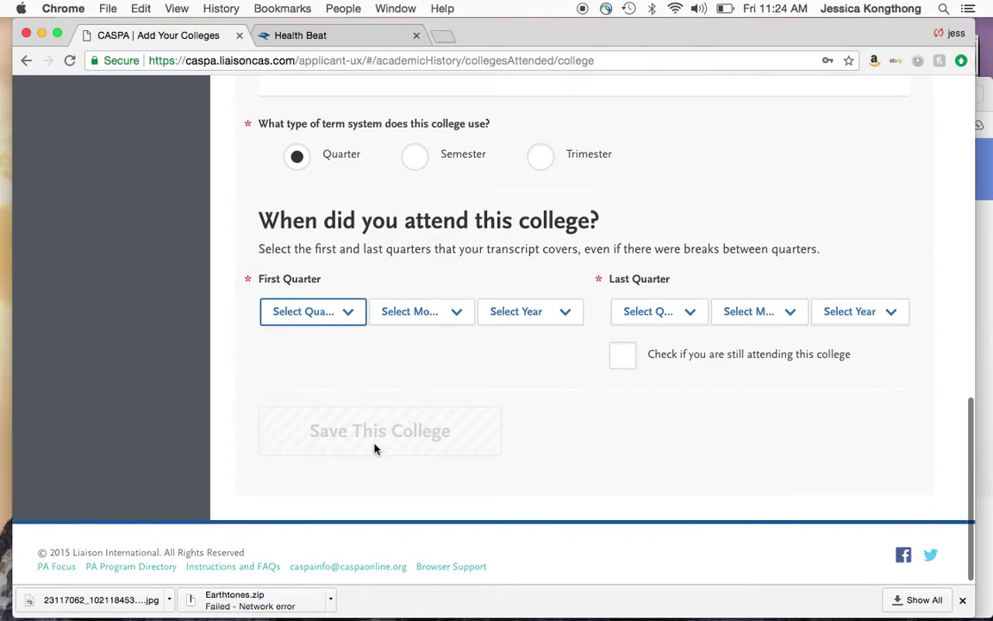
scroll(374, 448, up, 8)
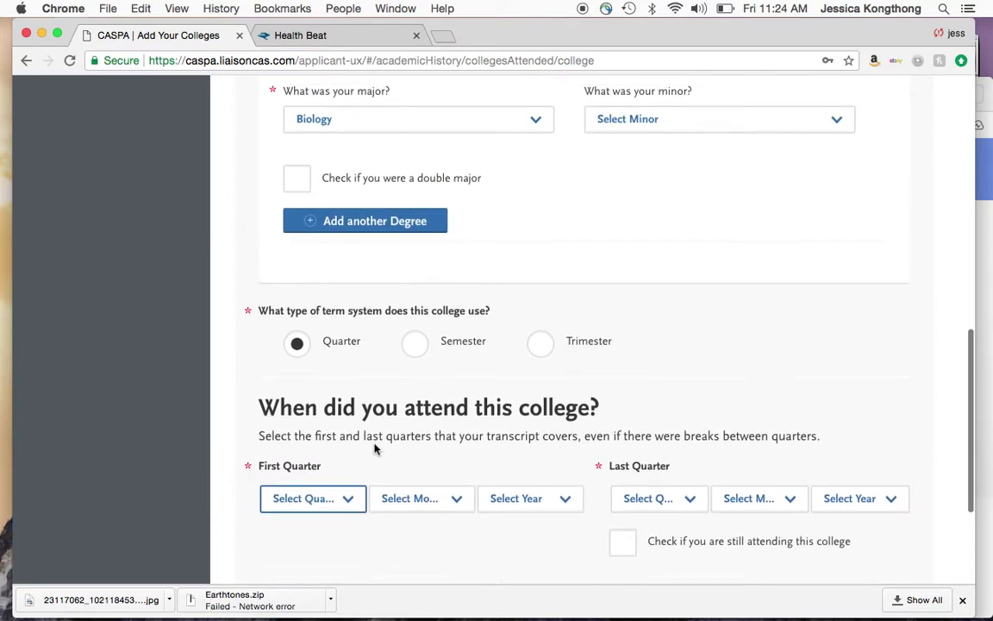
scroll(374, 448, up, 5)
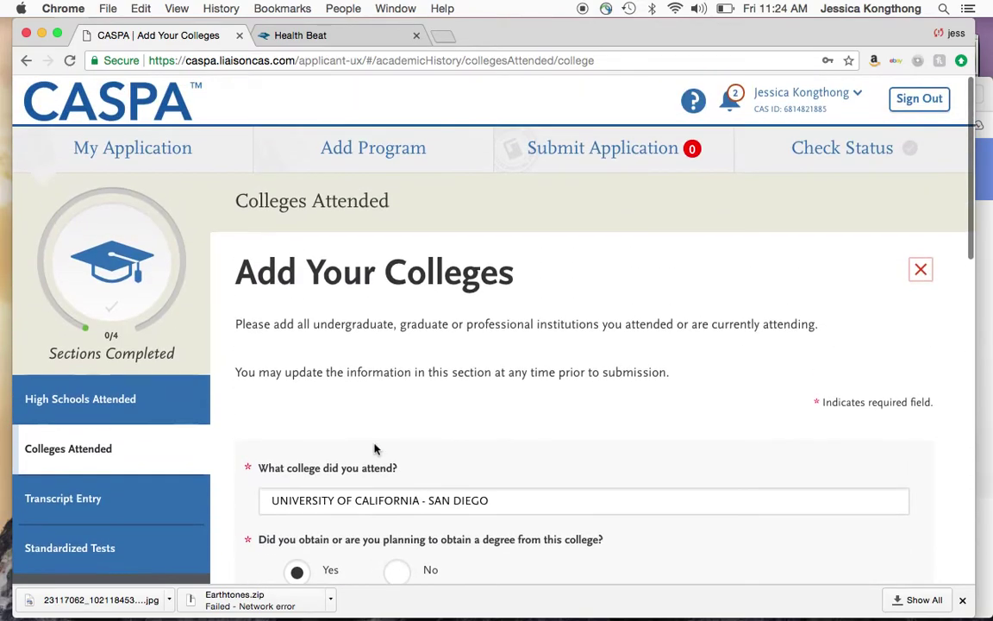
scroll(375, 448, down, 2)
scroll(374, 448, down, 1)
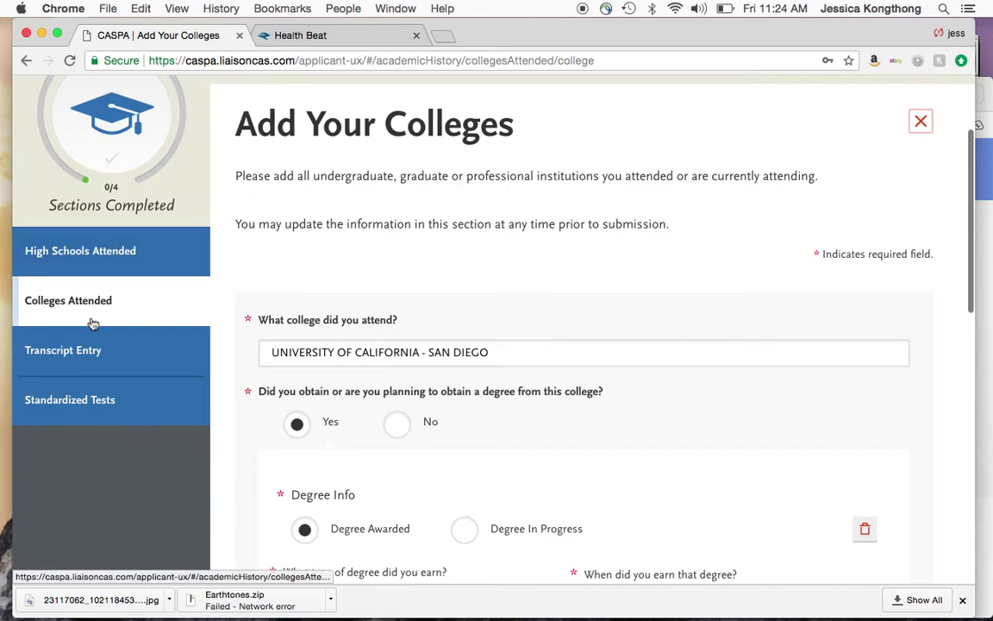
Step: View the Transcript Entry section and the tests offered under Standardized Tests
click(89, 351)
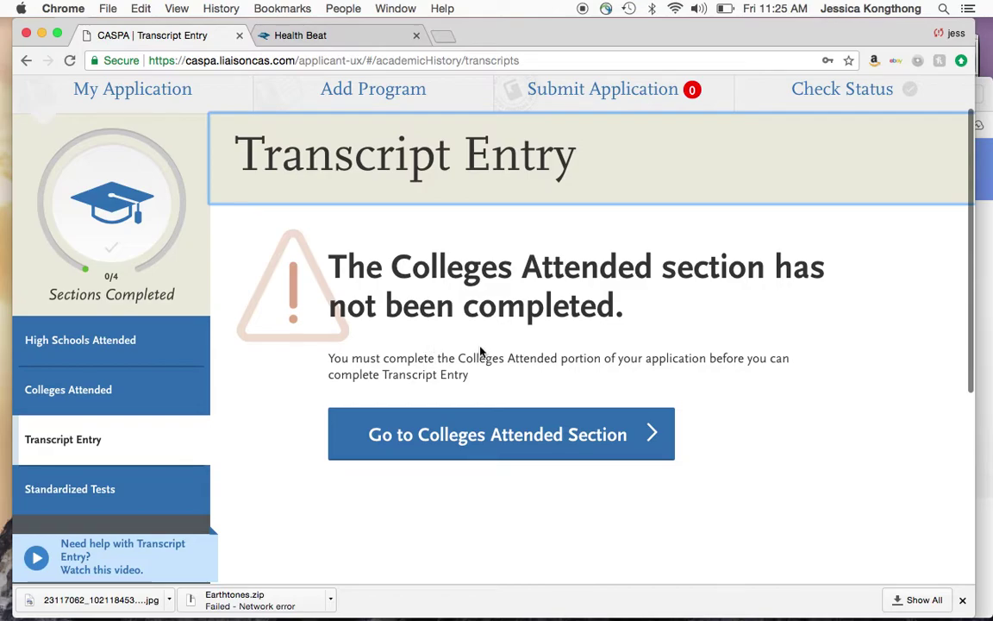
scroll(481, 353, down, 2)
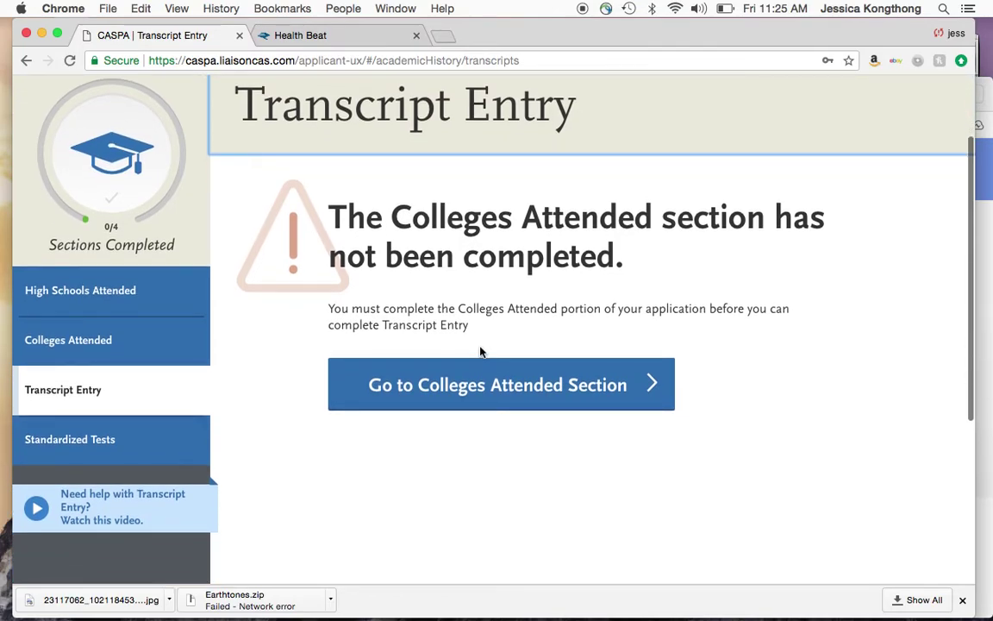
click(97, 438)
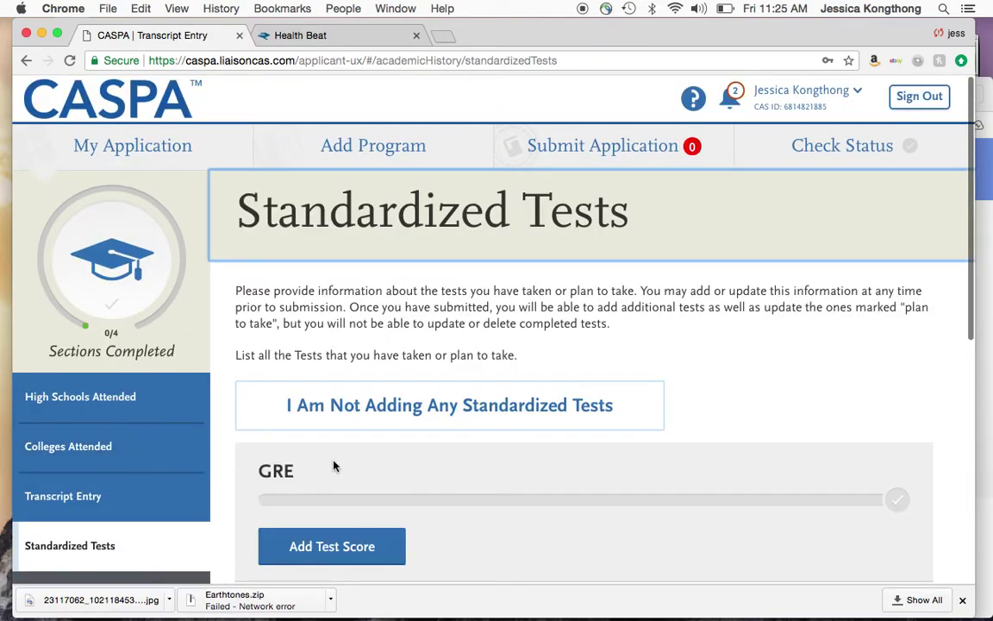
scroll(69, 491, down, 3)
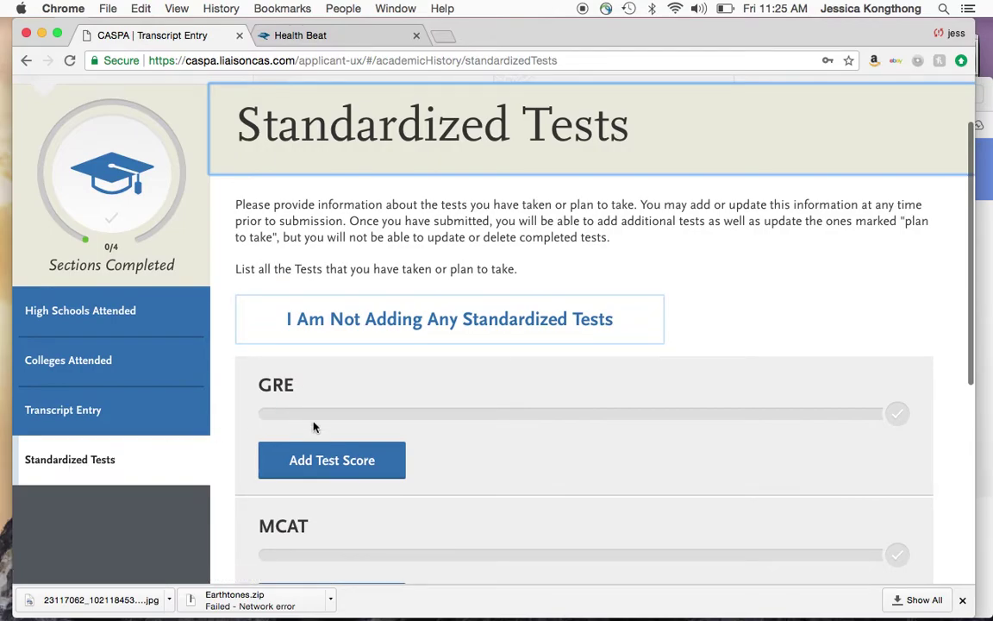
Step: Start a GRE score entry, mark the test as taken, and review the test date, registration ID and score fields
click(328, 461)
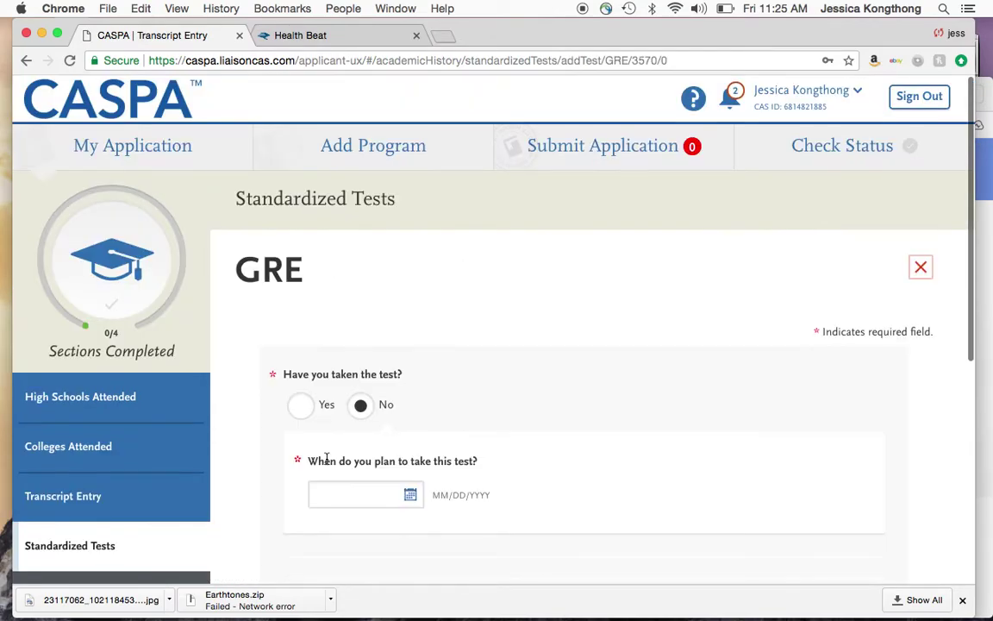
click(300, 407)
click(338, 487)
scroll(338, 483, down, 5)
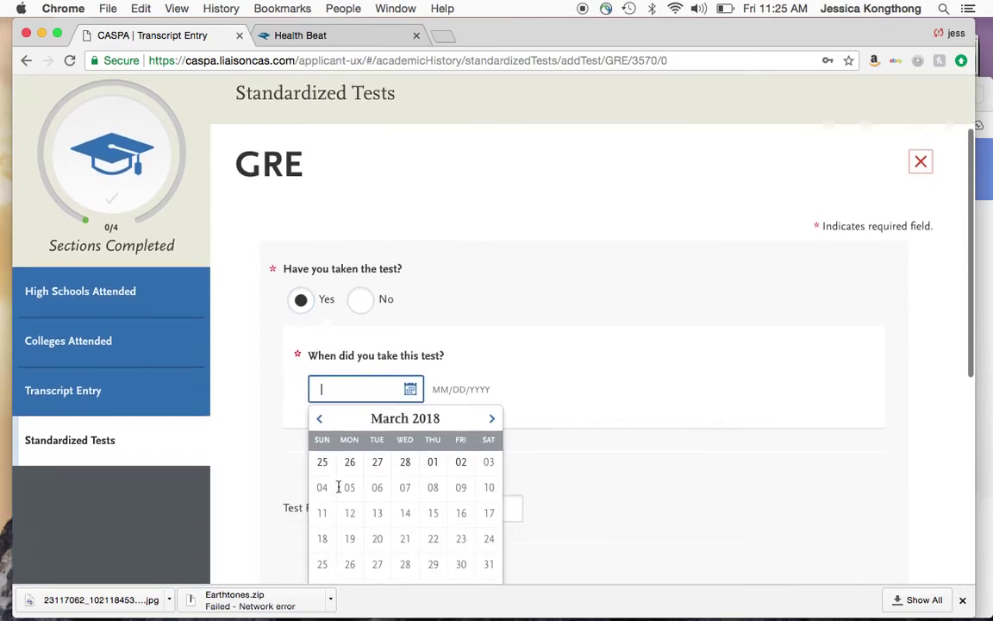
click(394, 152)
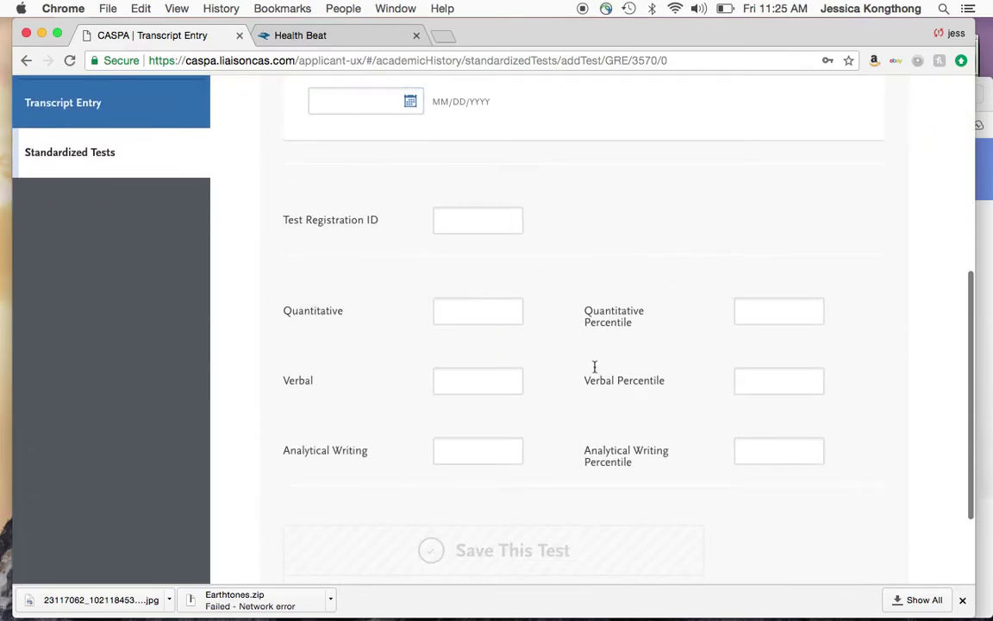
scroll(594, 367, down, 2)
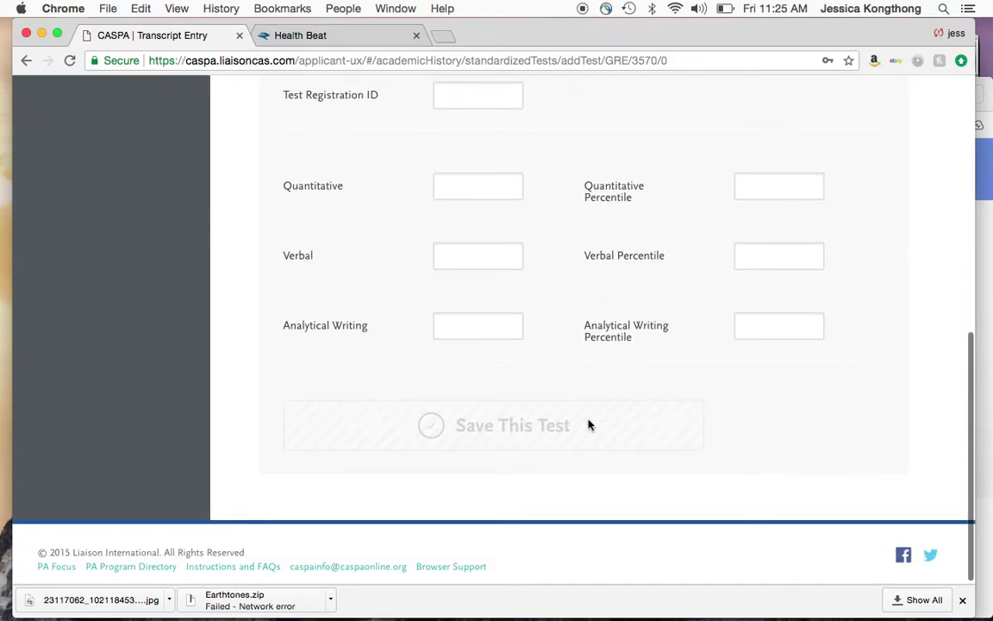
Step: Leave the GRE form for the My Application dashboard and open Supporting Information
scroll(588, 425, up, 10)
scroll(587, 421, down, 3)
scroll(395, 285, up, 2)
scroll(394, 283, up, 1)
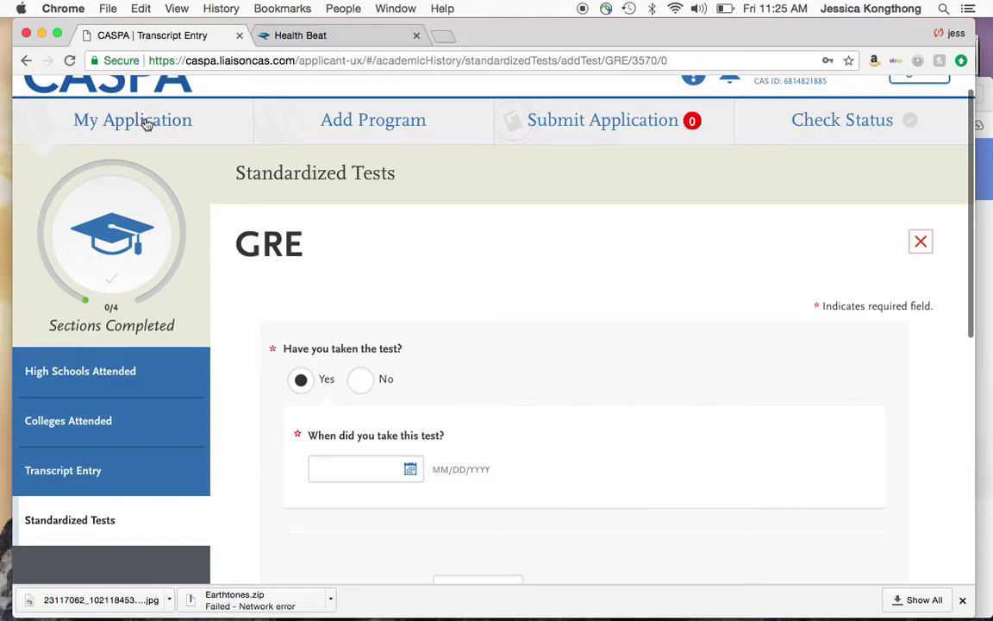
click(146, 123)
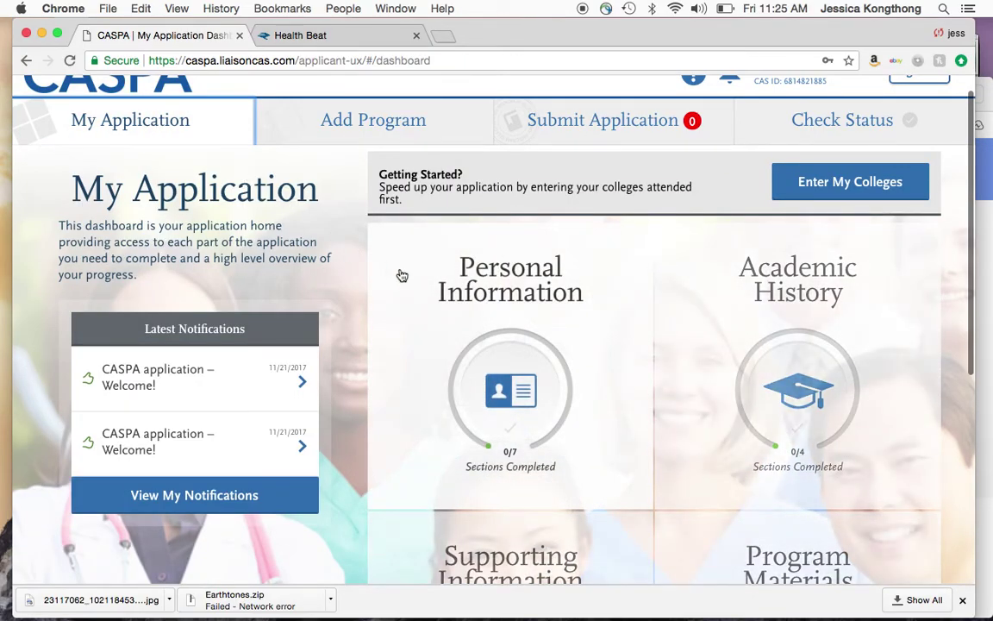
scroll(402, 275, down, 3)
scroll(522, 343, down, 3)
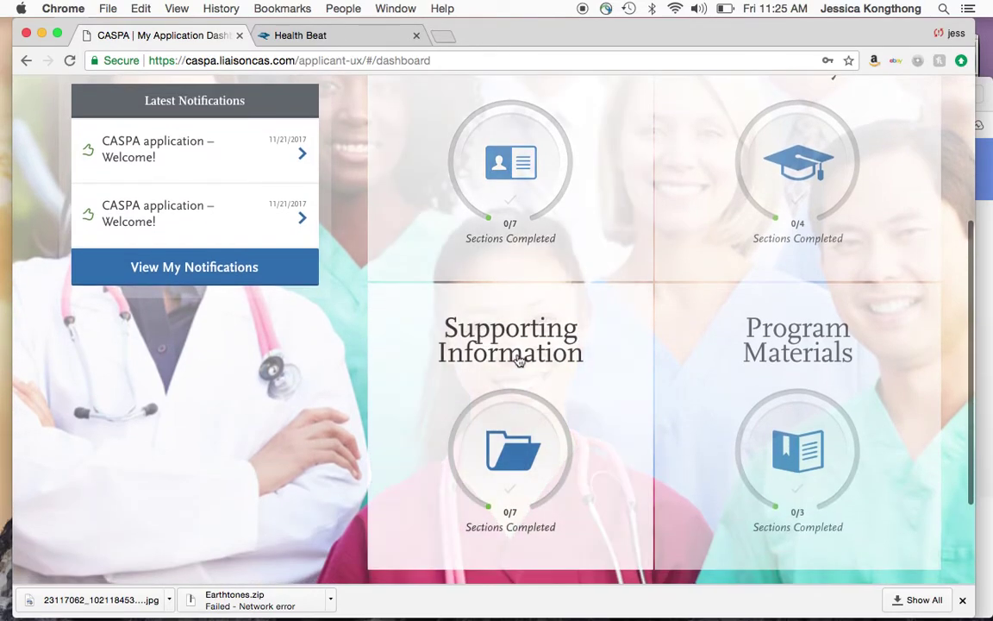
click(518, 360)
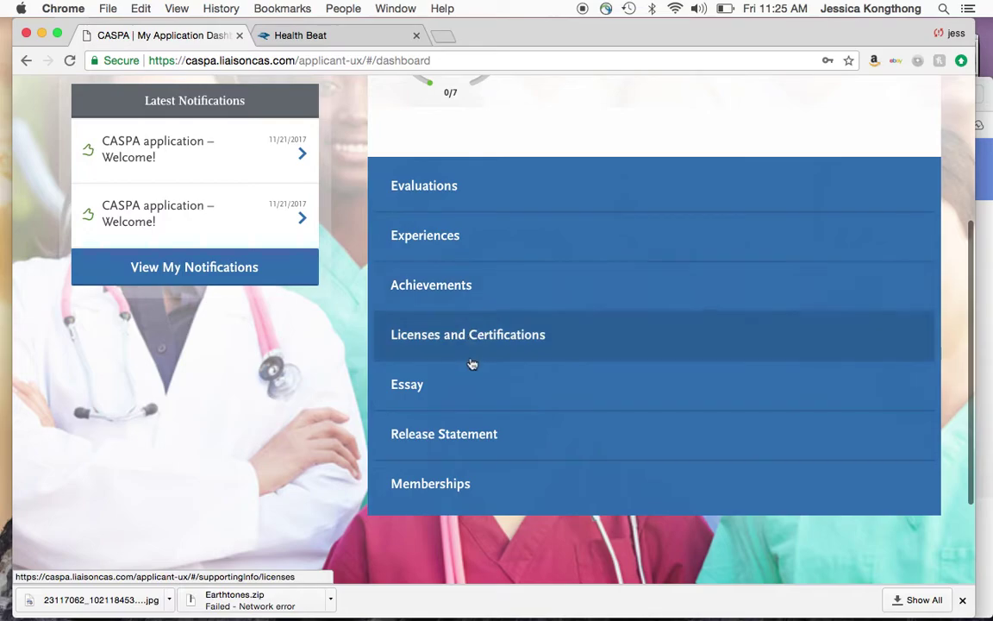
Step: Look over the Supporting Information subsections, open Evaluations, and read its instructions and evaluation slots
scroll(516, 306, up, 3)
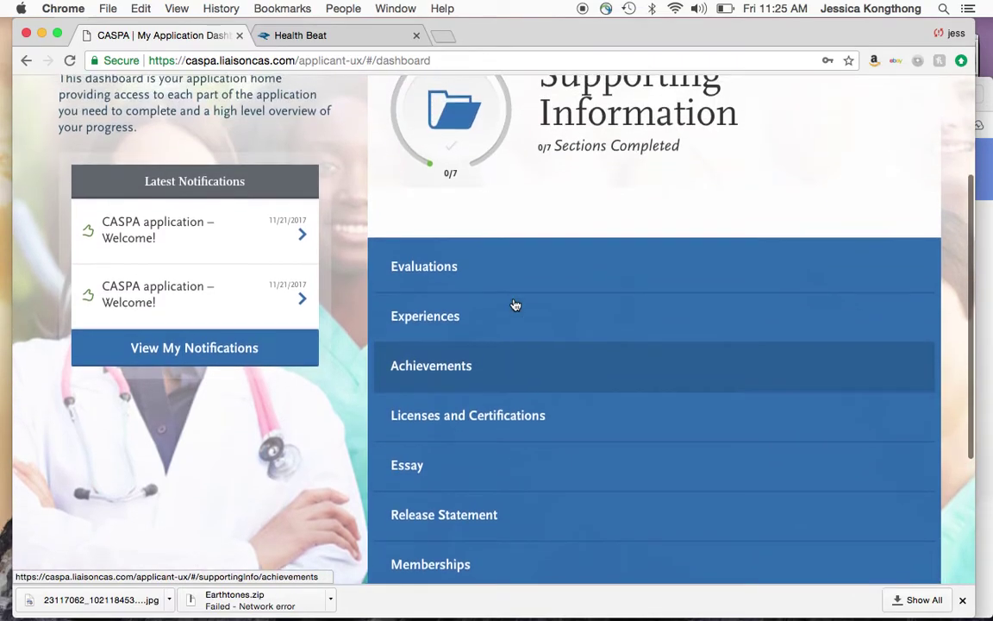
scroll(515, 295, down, 3)
click(448, 212)
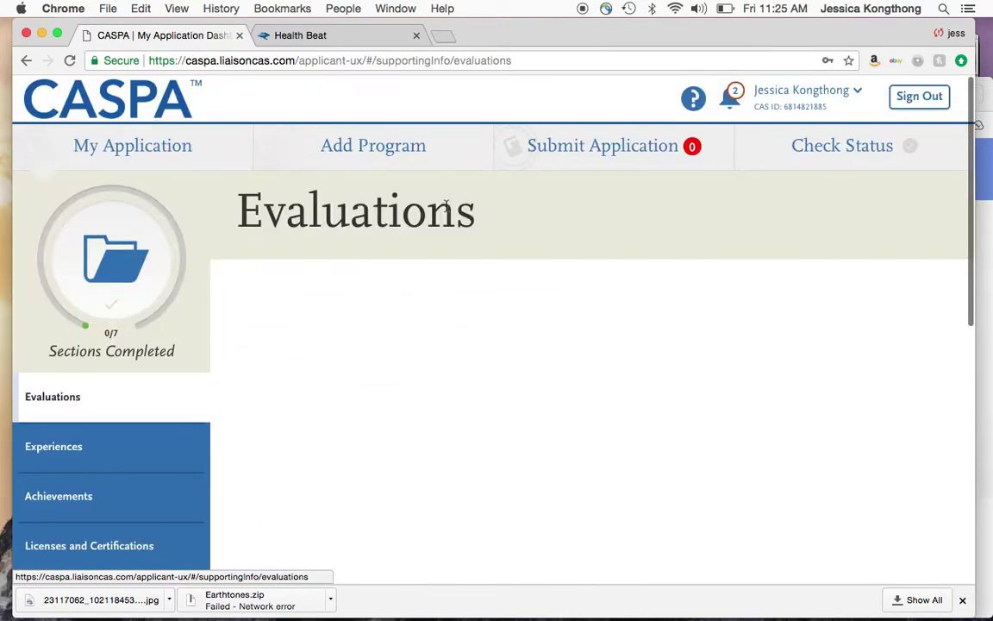
scroll(323, 373, down, 1)
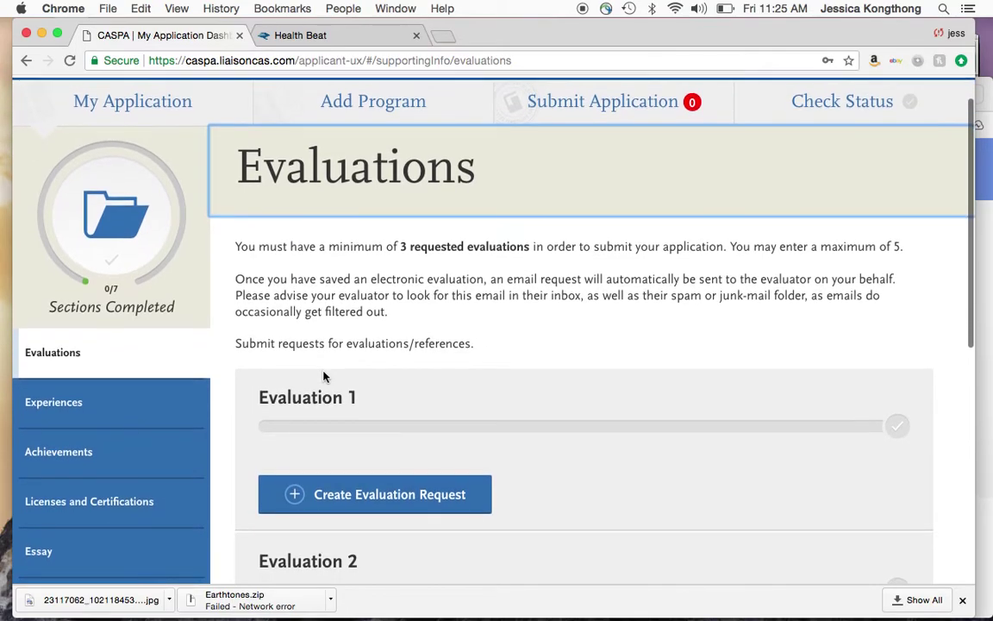
scroll(323, 376, down, 1)
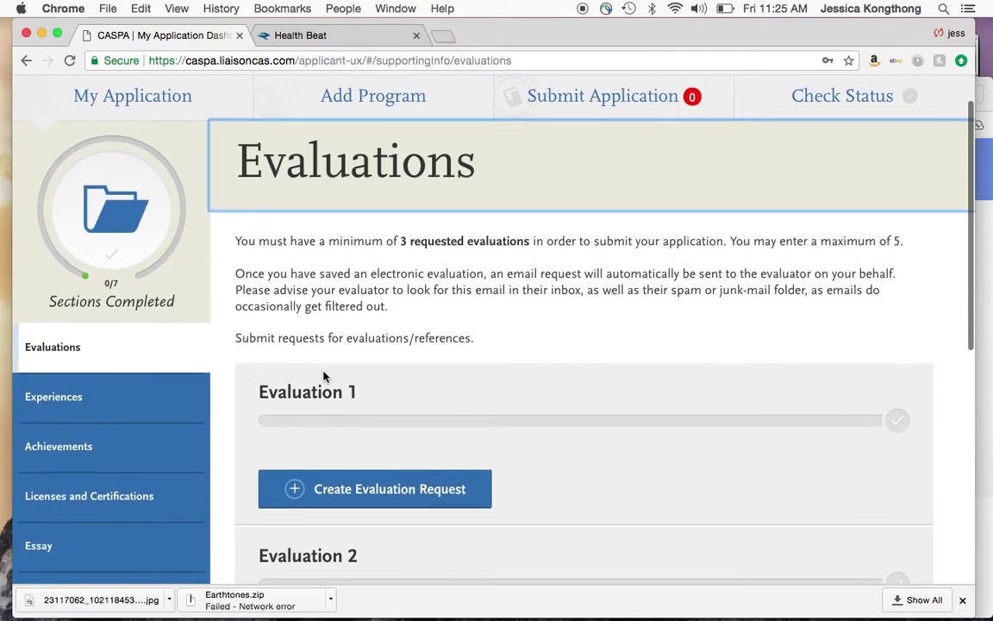
scroll(290, 333, down, 1)
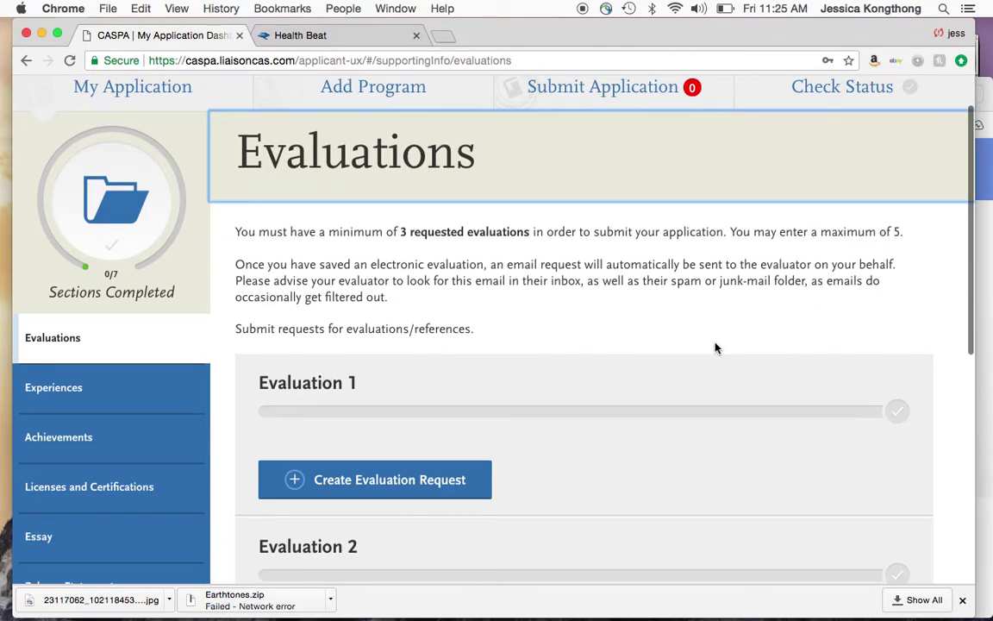
scroll(715, 347, down, 2)
scroll(507, 260, down, 2)
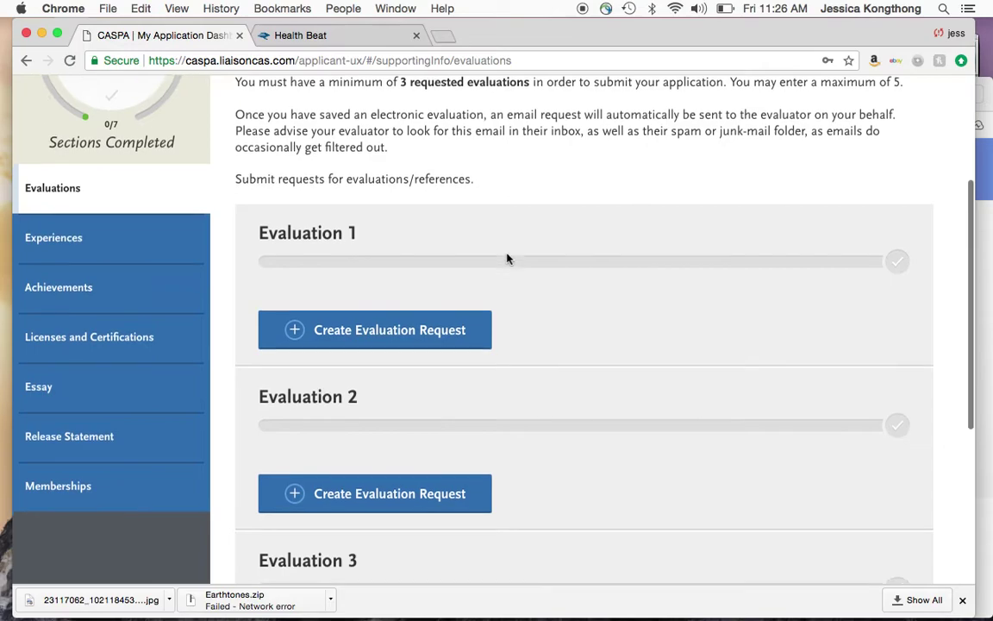
Step: Start an evaluation request for Evaluation 1 and examine the evaluator's information, waiver, contact permission and save options, leaving everything blank
click(353, 334)
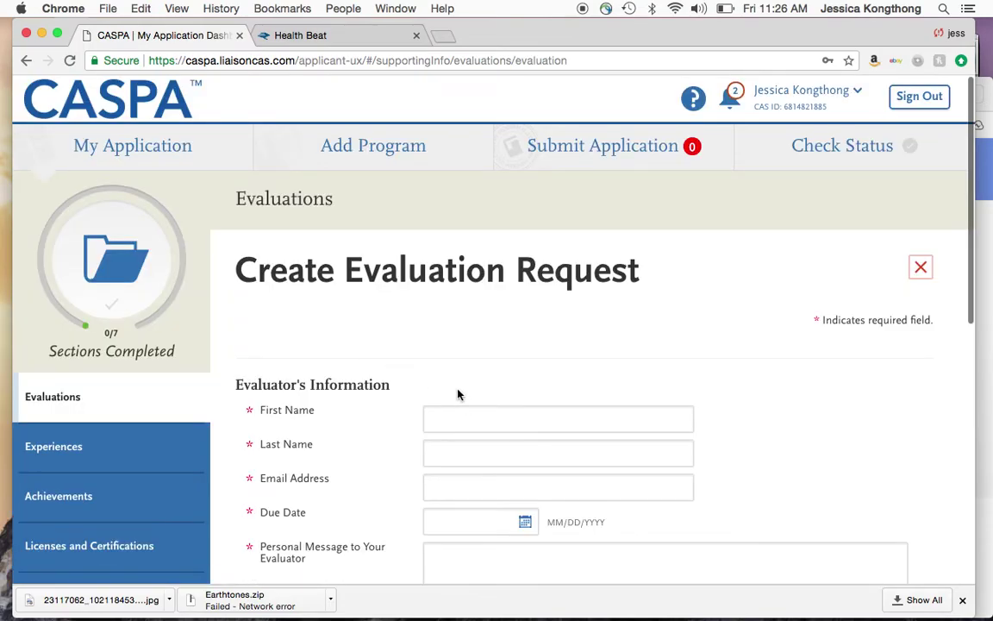
scroll(475, 422, down, 5)
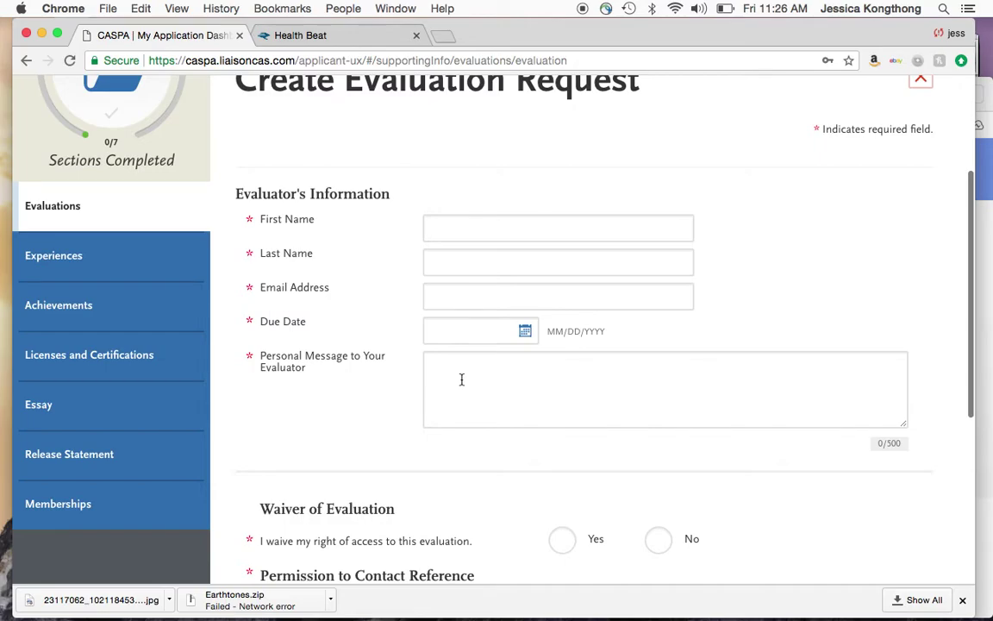
scroll(461, 379, down, 2)
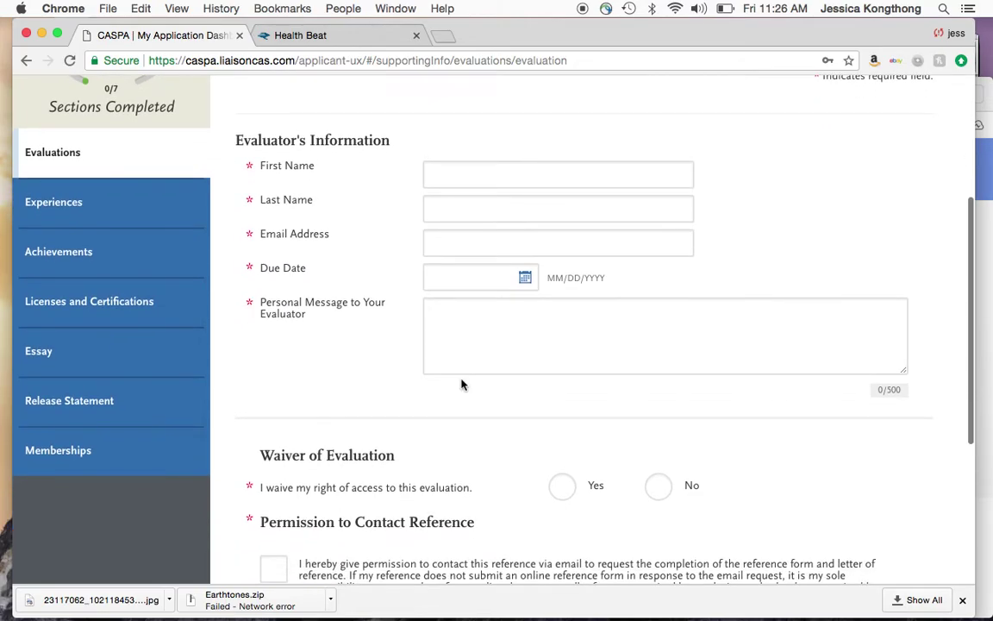
scroll(461, 385, down, 5)
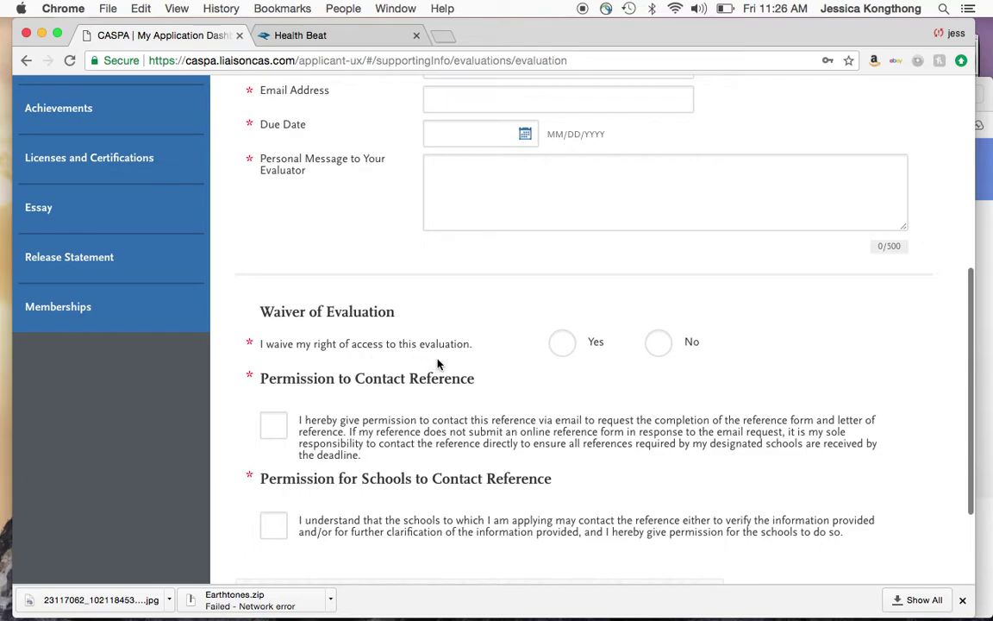
scroll(444, 388, down, 2)
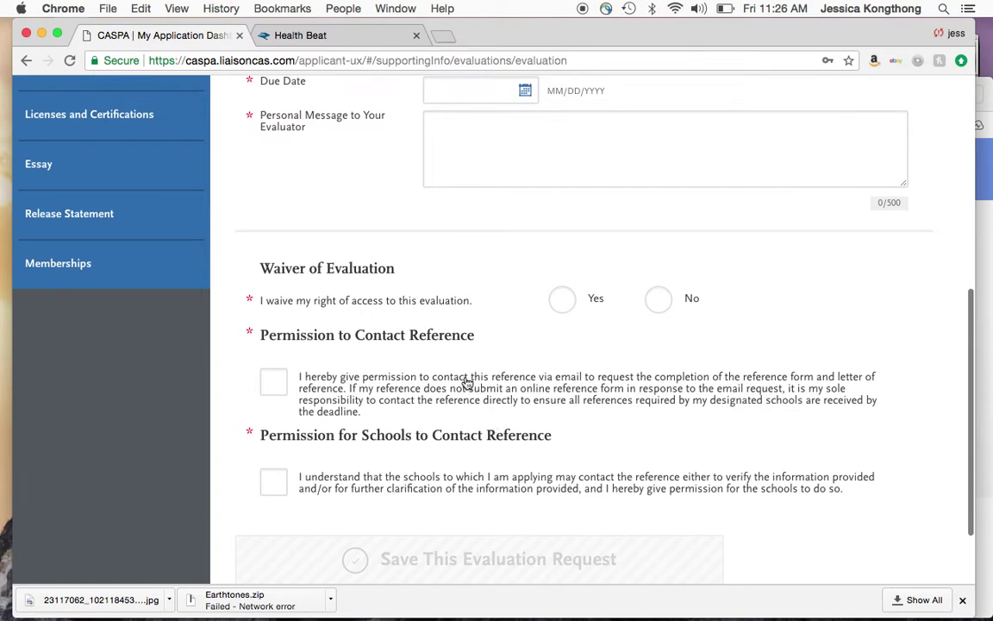
scroll(466, 382, down, 3)
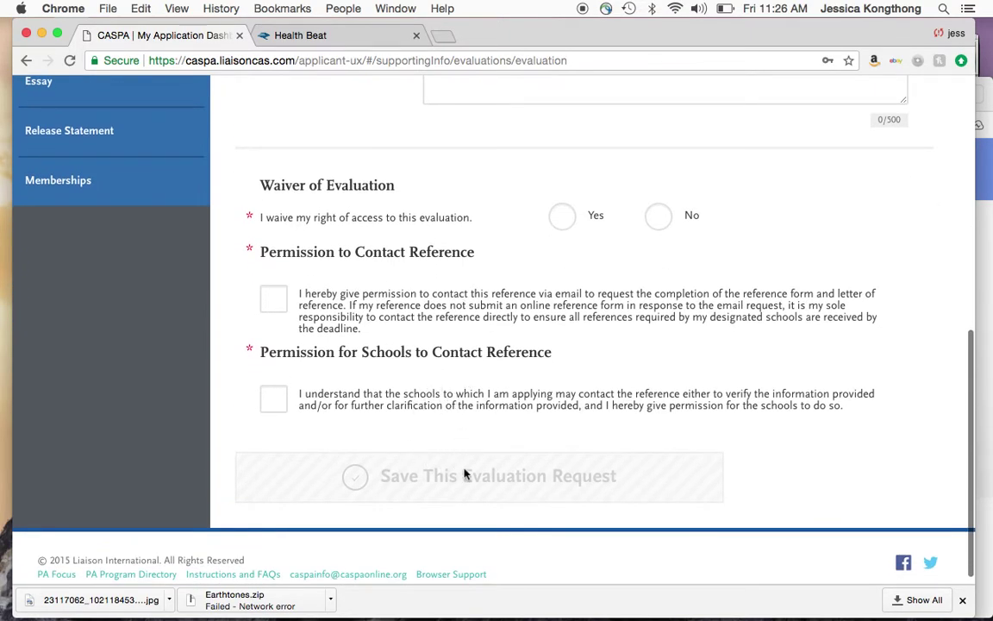
scroll(475, 481, up, 10)
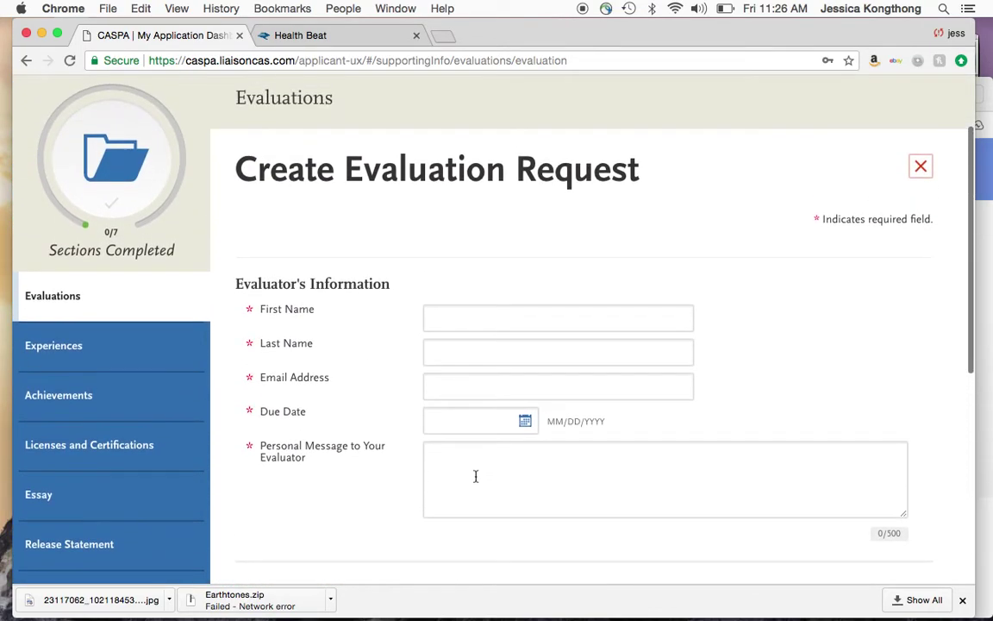
scroll(475, 476, down, 5)
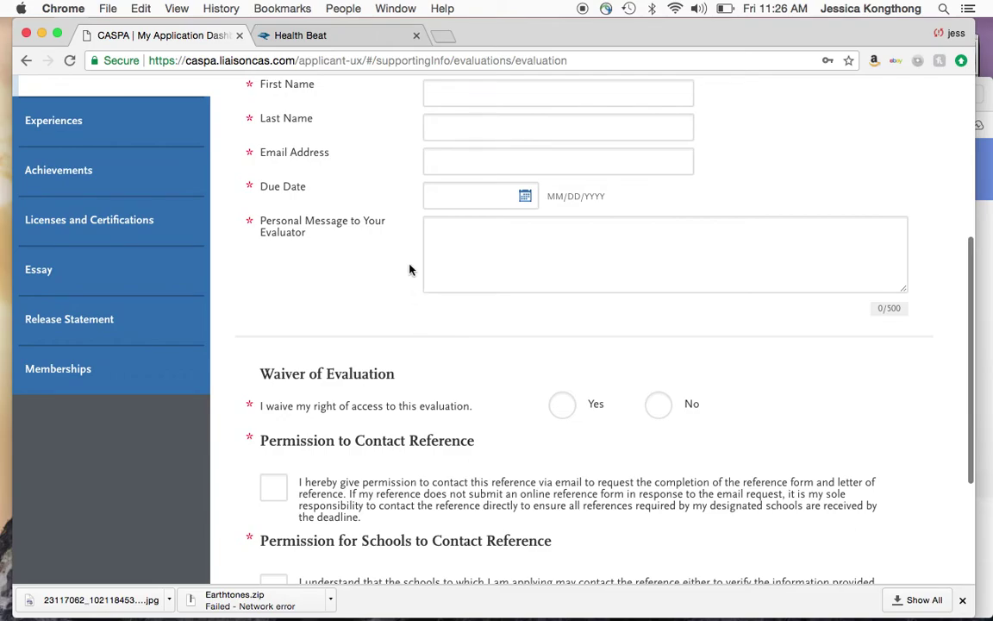
scroll(408, 268, down, 1)
scroll(409, 268, up, 4)
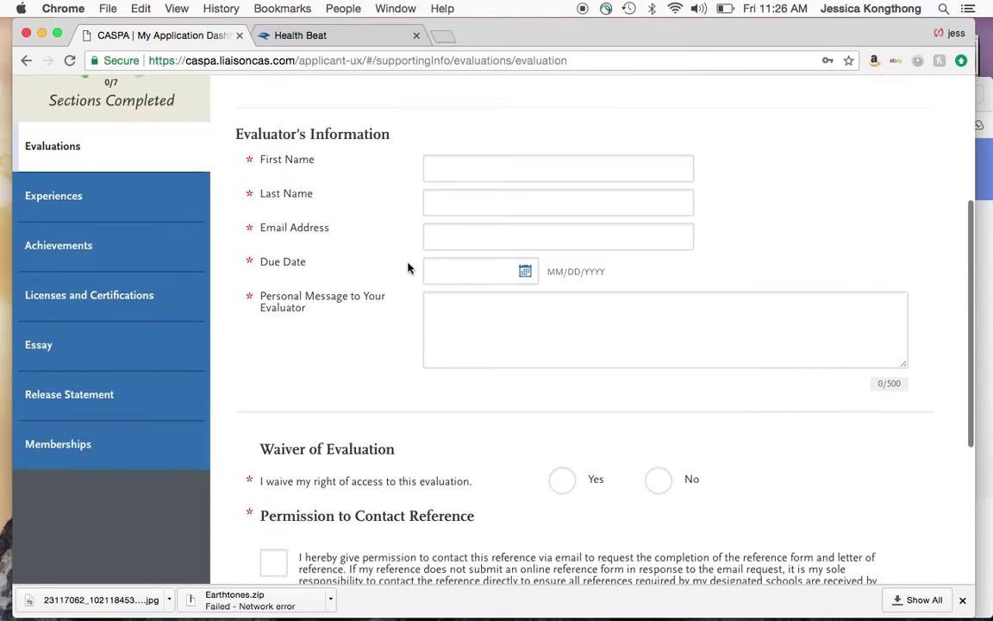
scroll(409, 268, down, 5)
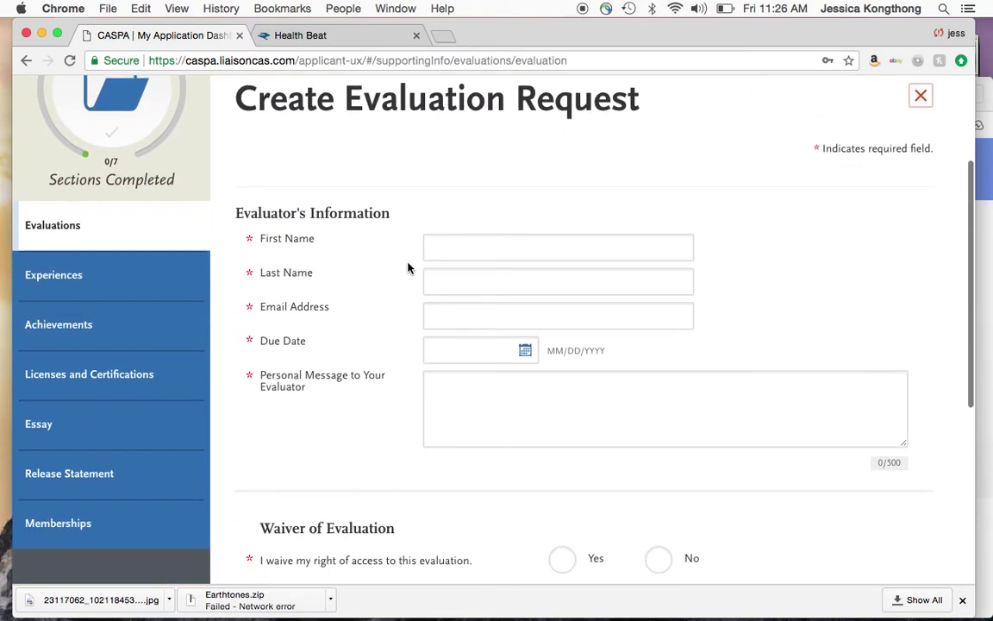
scroll(408, 268, down, 3)
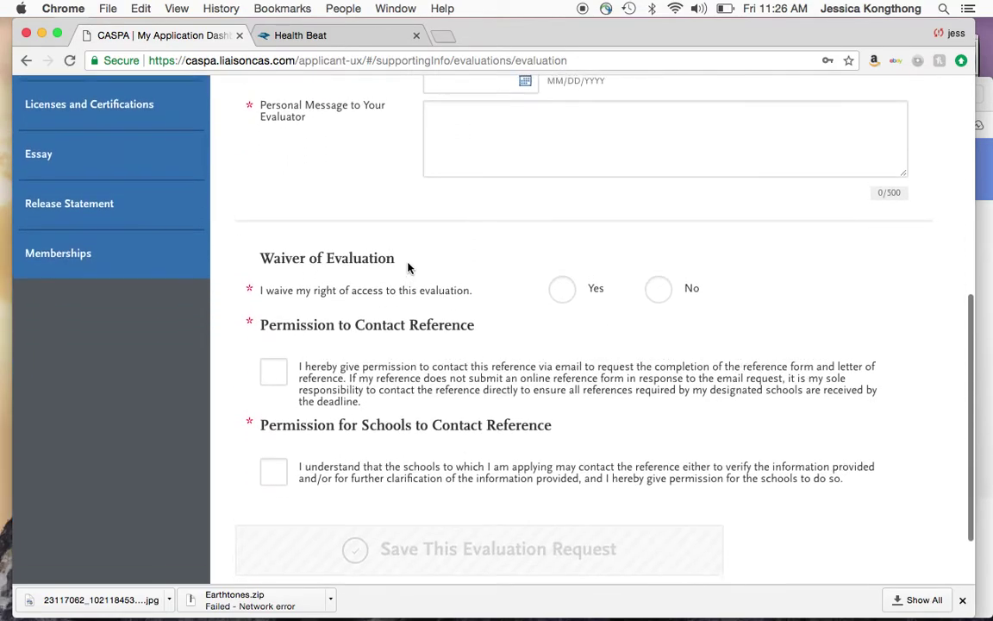
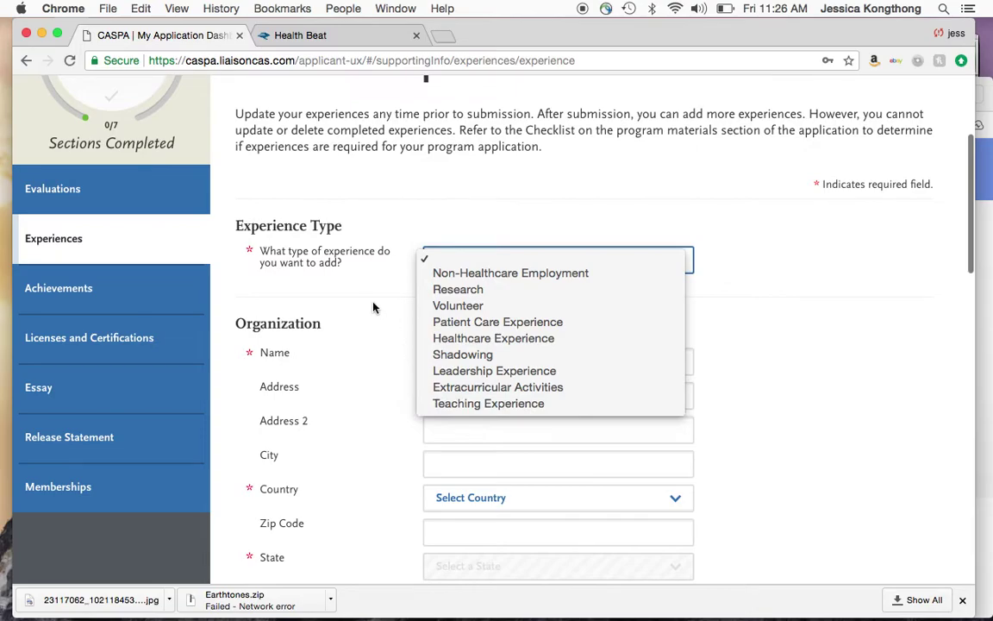
Step: Leave the experience type unselected and examine the Organization, Supervisor and Experience Dates fields, including the status options
click(373, 307)
scroll(373, 306, down, 3)
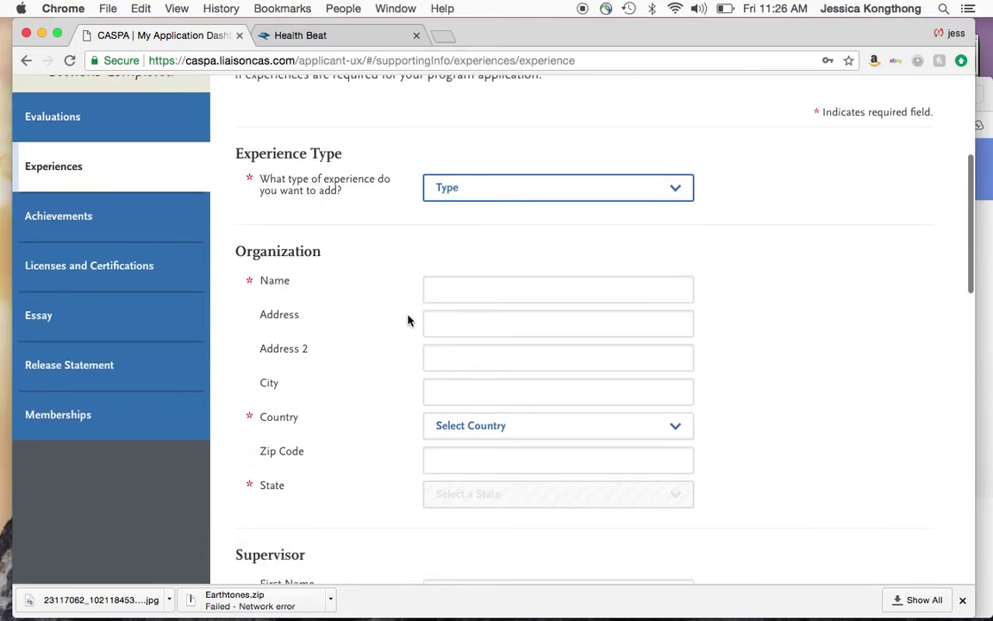
scroll(407, 320, down, 4)
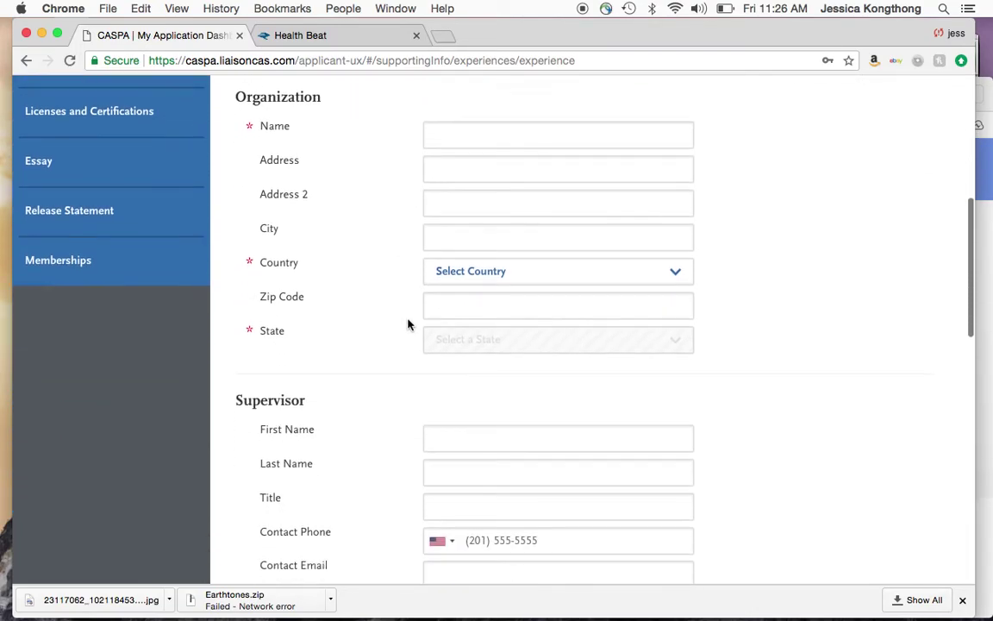
scroll(431, 347, down, 3)
scroll(432, 344, down, 3)
scroll(431, 344, down, 2)
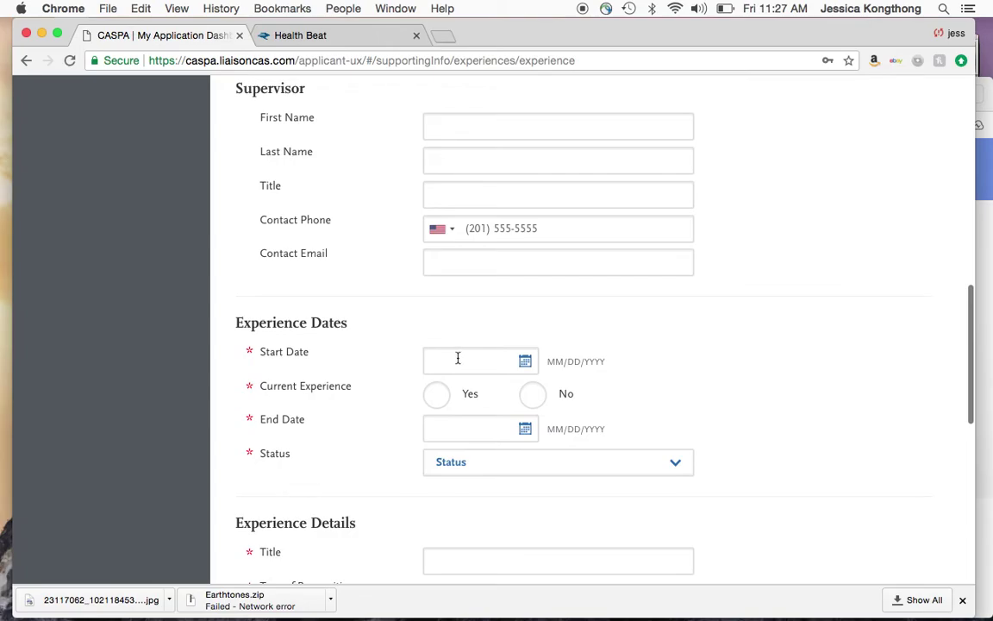
scroll(462, 354, down, 2)
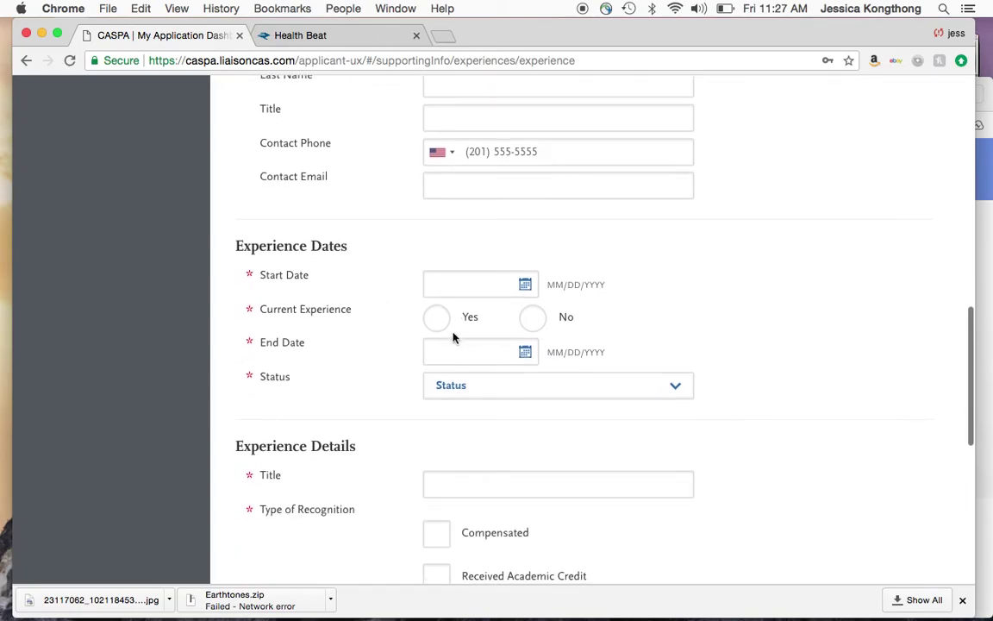
scroll(510, 332, down, 2)
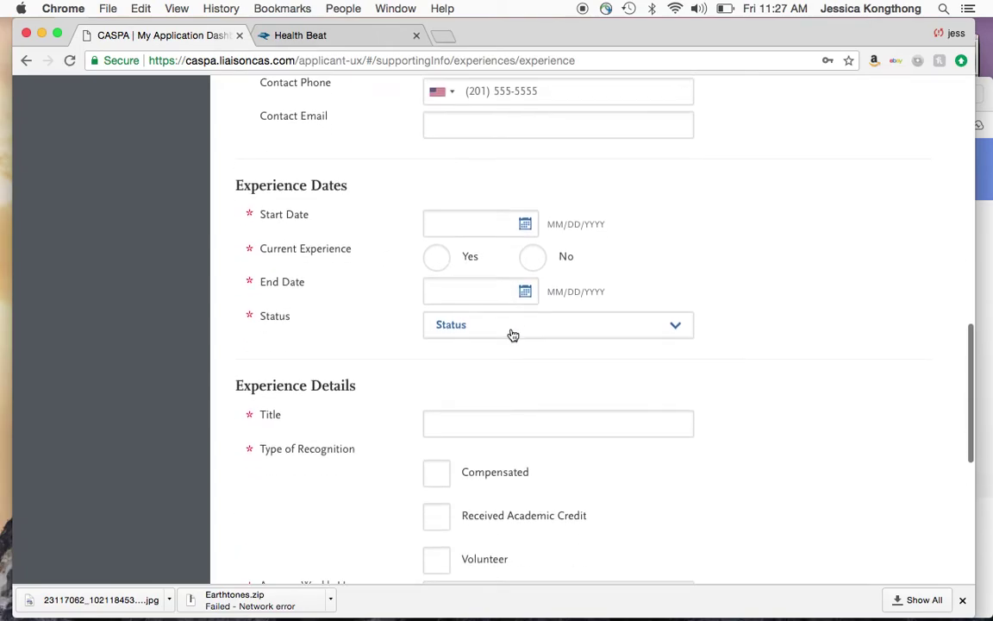
click(501, 332)
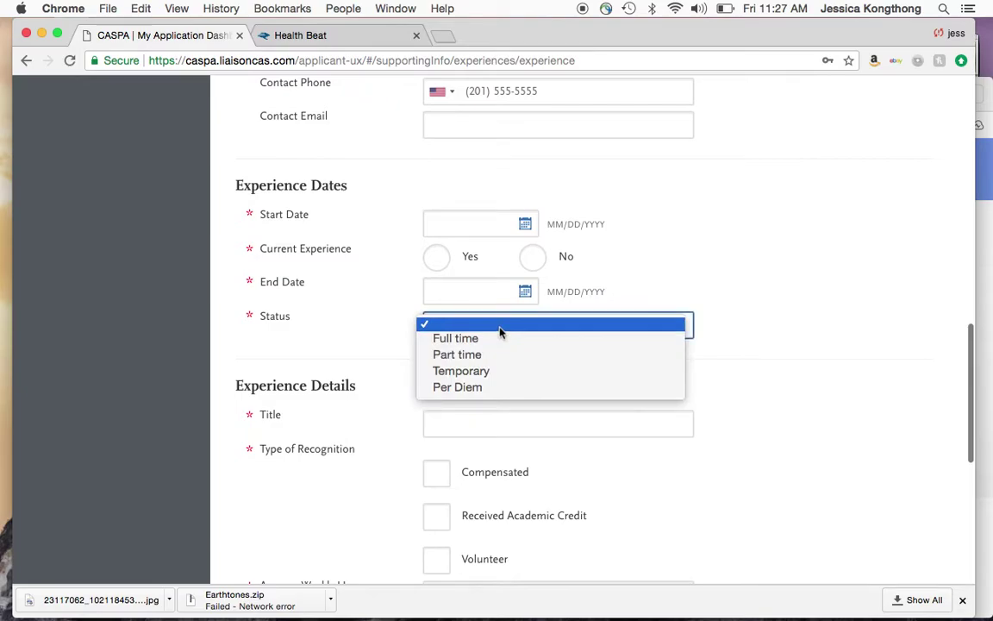
click(381, 311)
Step: Examine the Experience Details fields for title, recognition type, hours, key responsibilities and release authorization, leaving them blank
scroll(382, 311, down, 5)
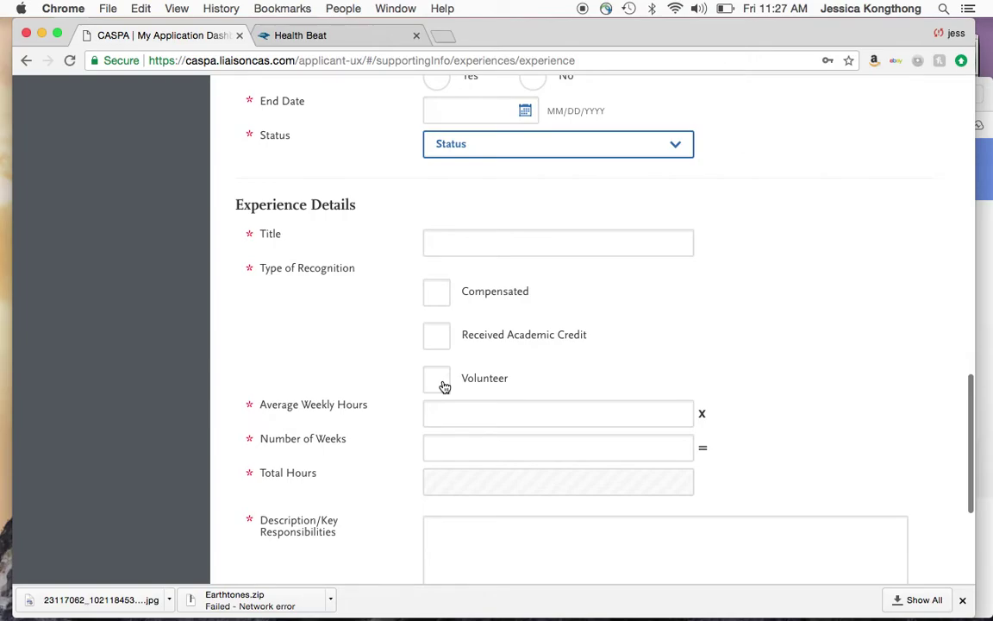
scroll(444, 386, down, 2)
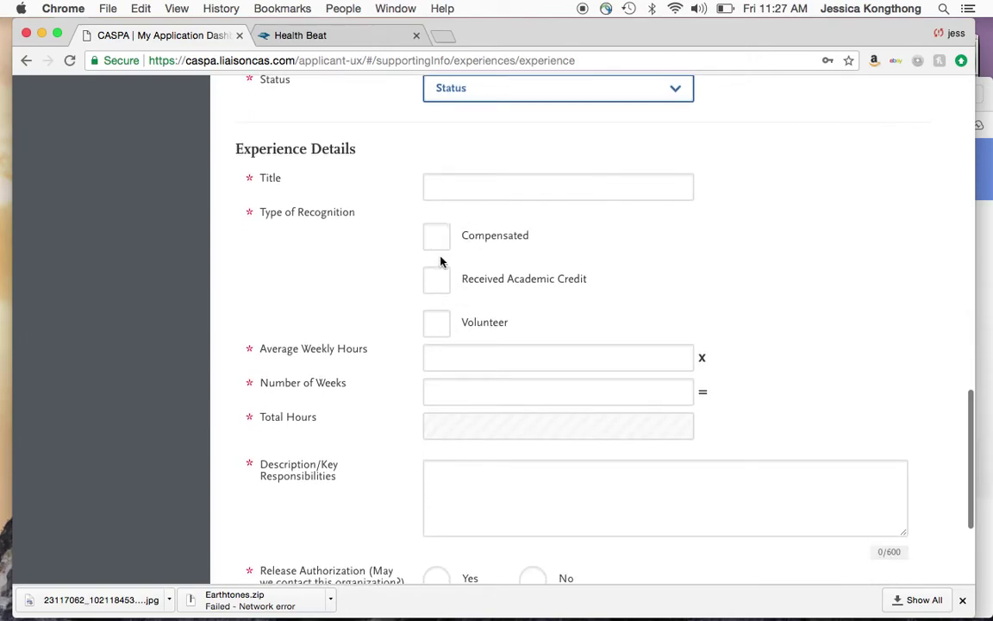
scroll(438, 258, down, 2)
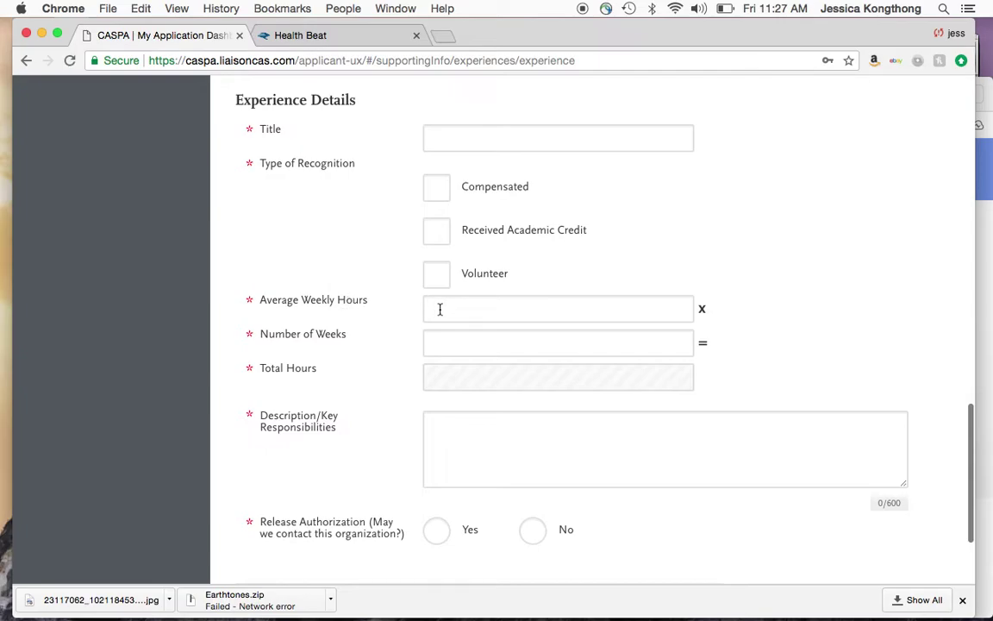
scroll(437, 308, down, 1)
scroll(438, 308, down, 1)
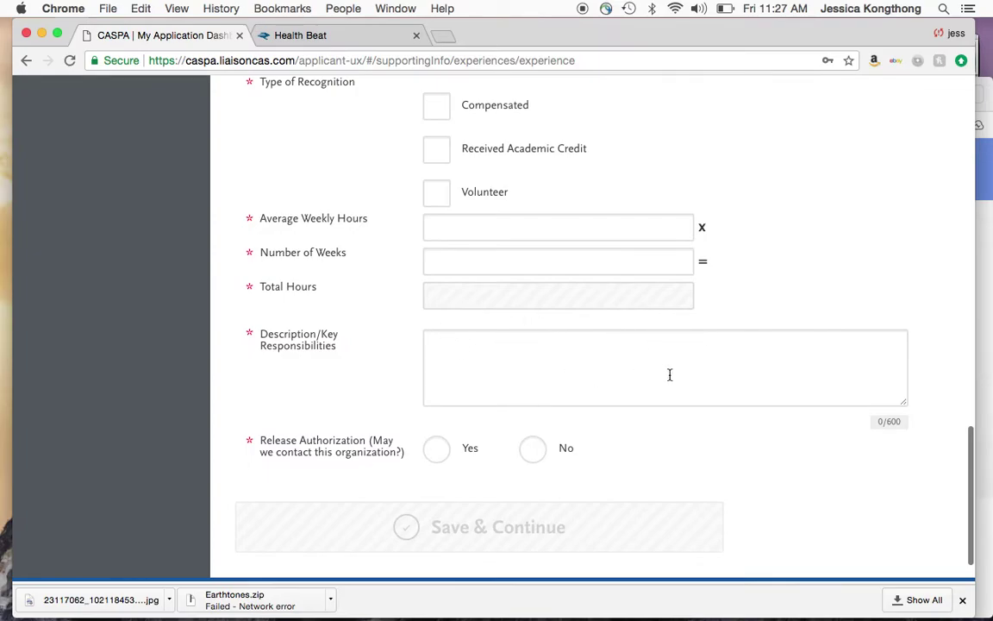
scroll(669, 374, down, 1)
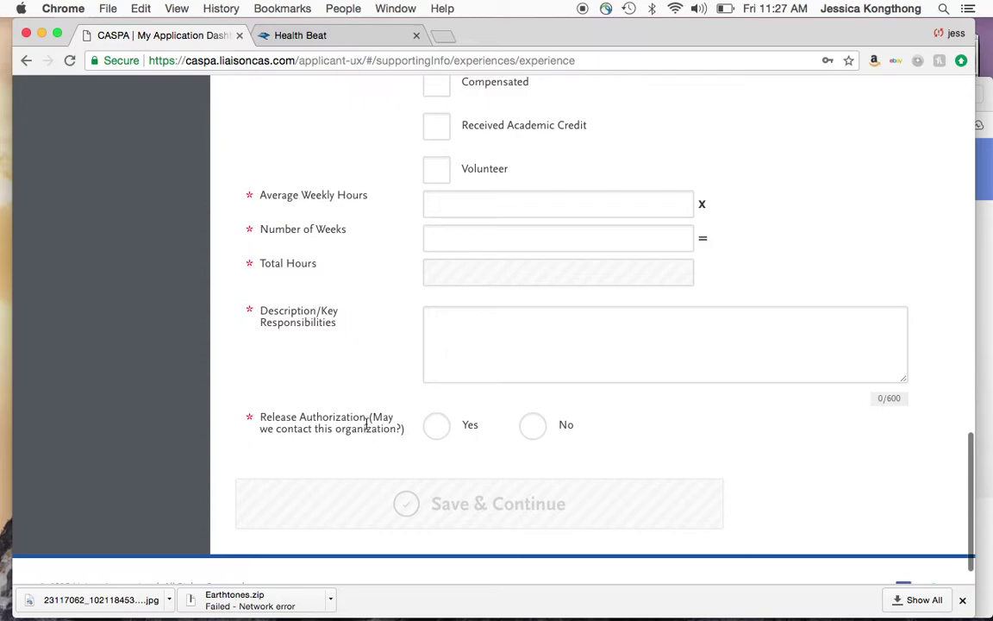
scroll(366, 422, down, 1)
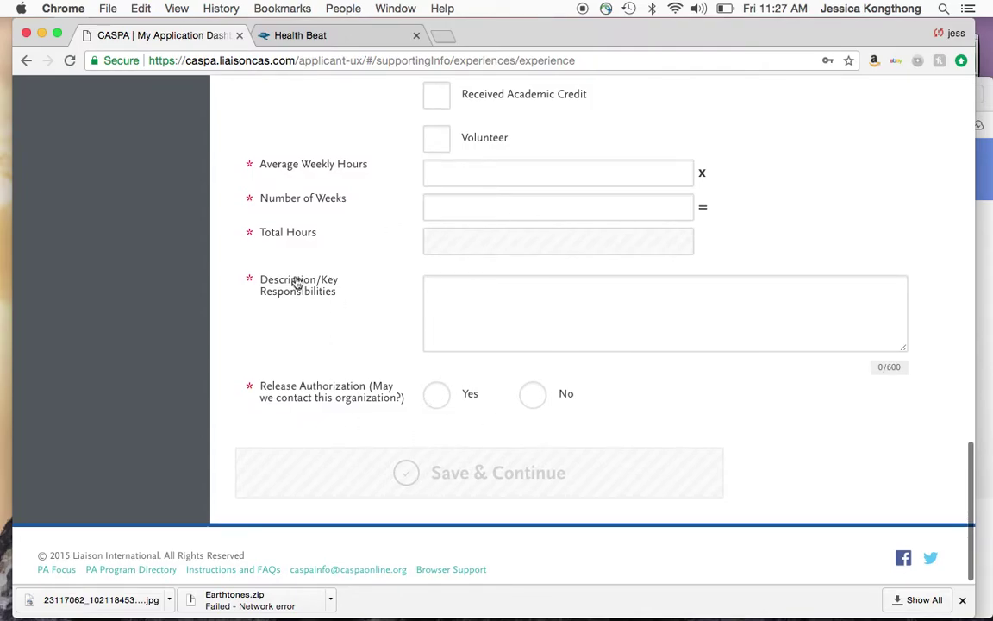
Step: Return to the start of the experience form and reread its instructions and the Experience Type question
scroll(294, 282, up, 20)
scroll(295, 276, down, 3)
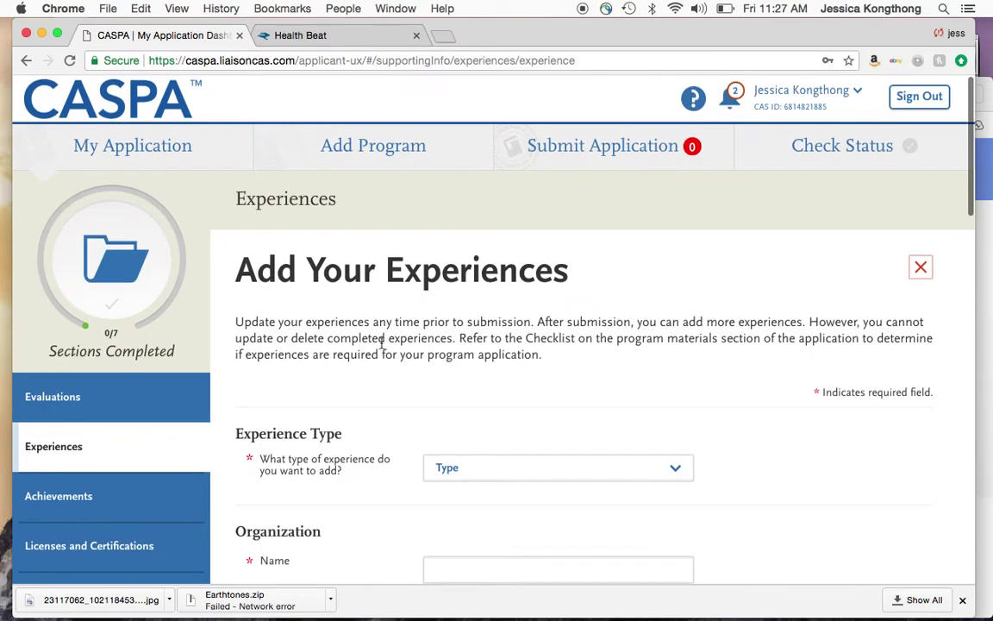
scroll(368, 365, down, 1)
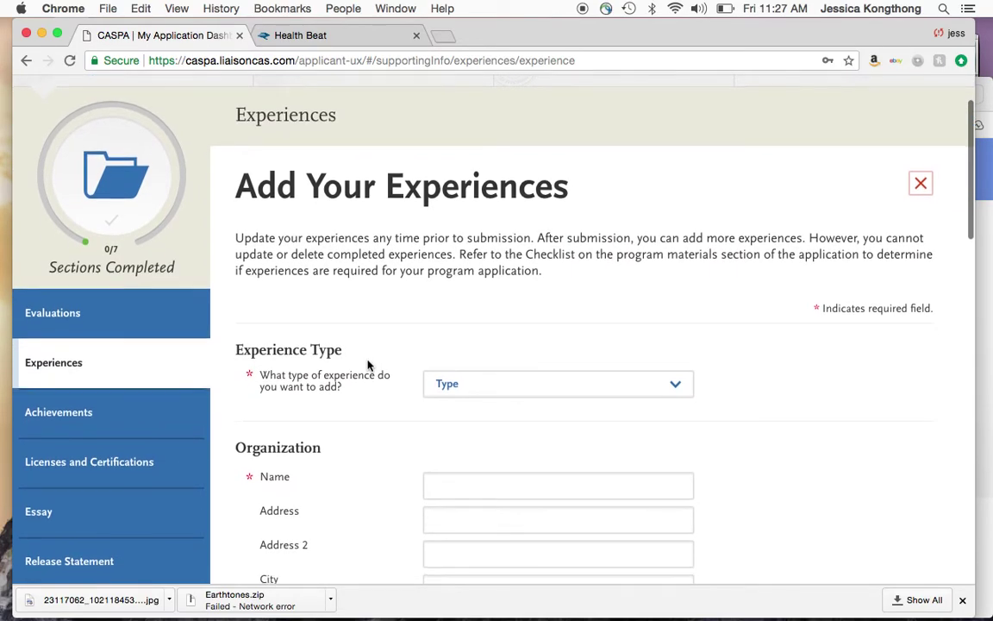
scroll(367, 366, down, 1)
scroll(369, 366, down, 1)
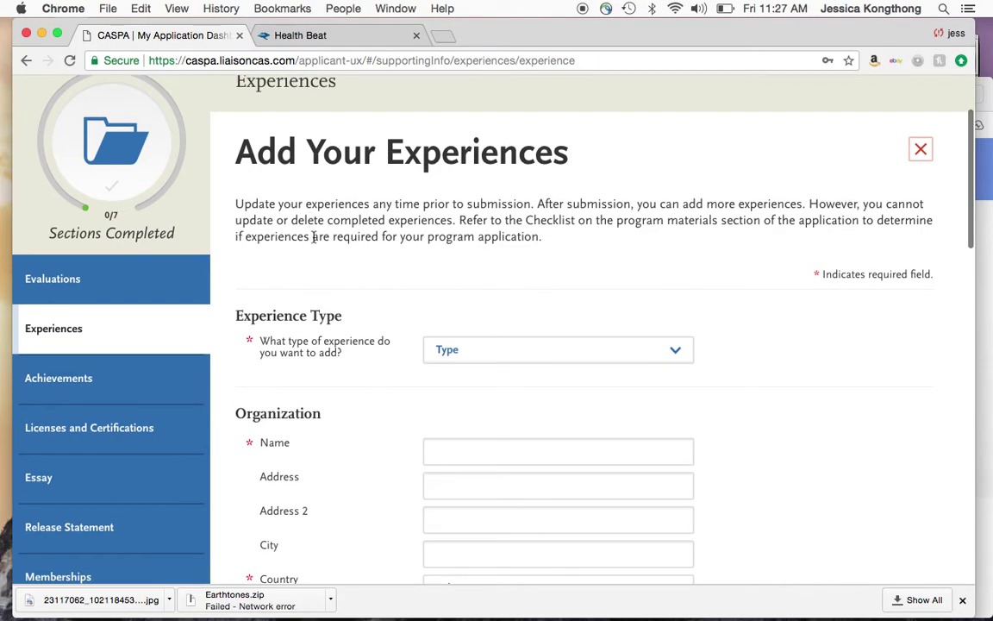
scroll(313, 238, up, 1)
scroll(313, 240, down, 4)
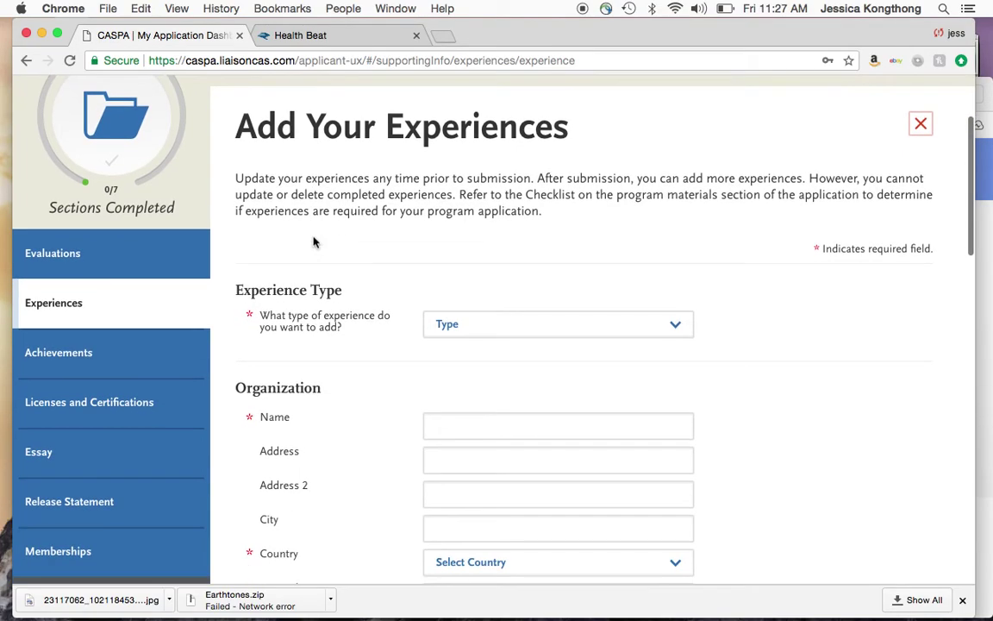
scroll(313, 241, down, 1)
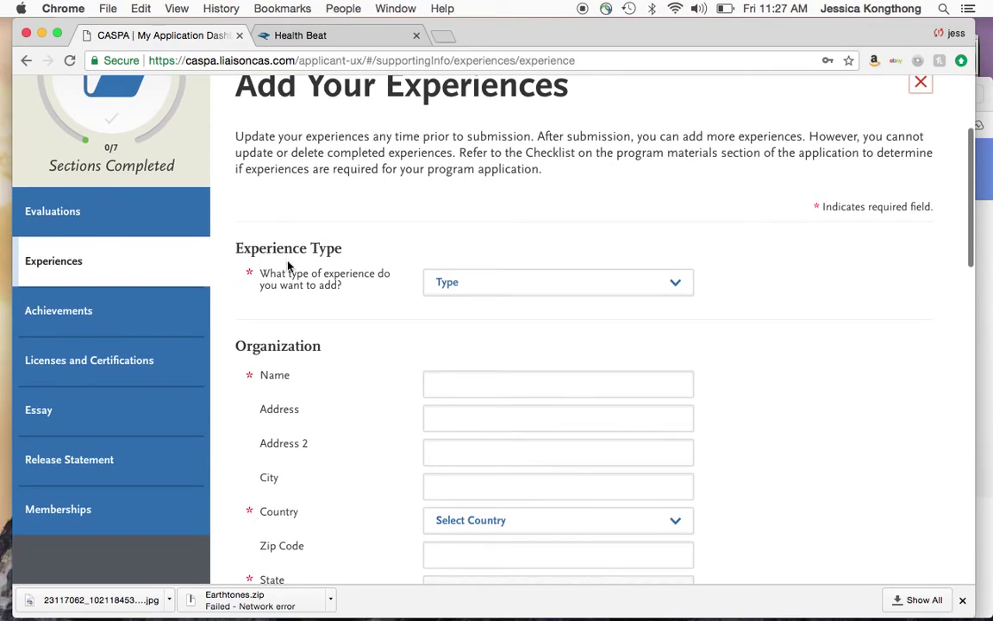
Step: Open Achievements, start a new achievement entry, and view the available achievement types without choosing one
click(151, 317)
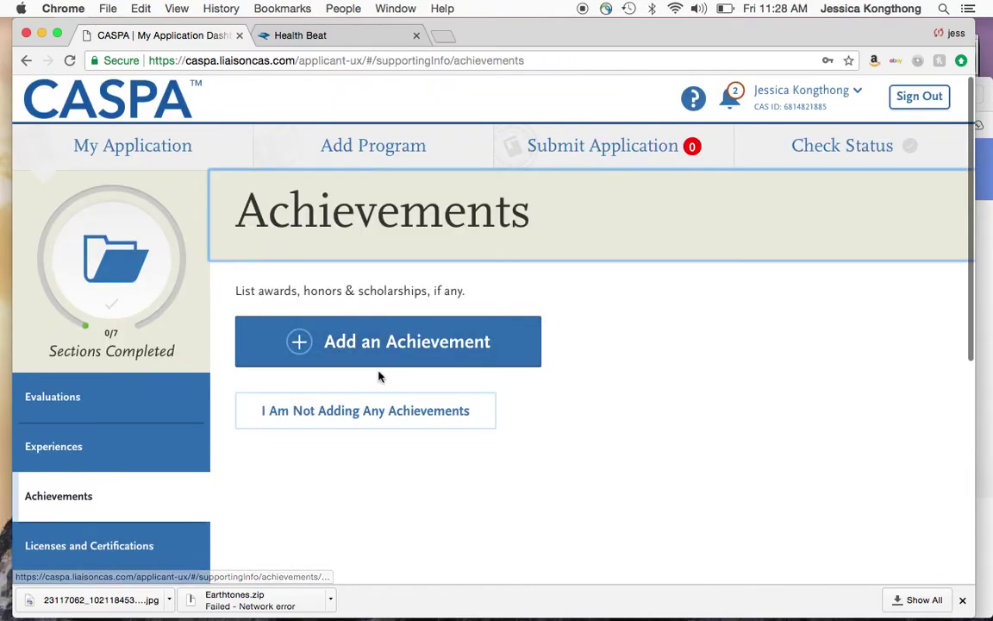
scroll(362, 354, down, 1)
click(362, 342)
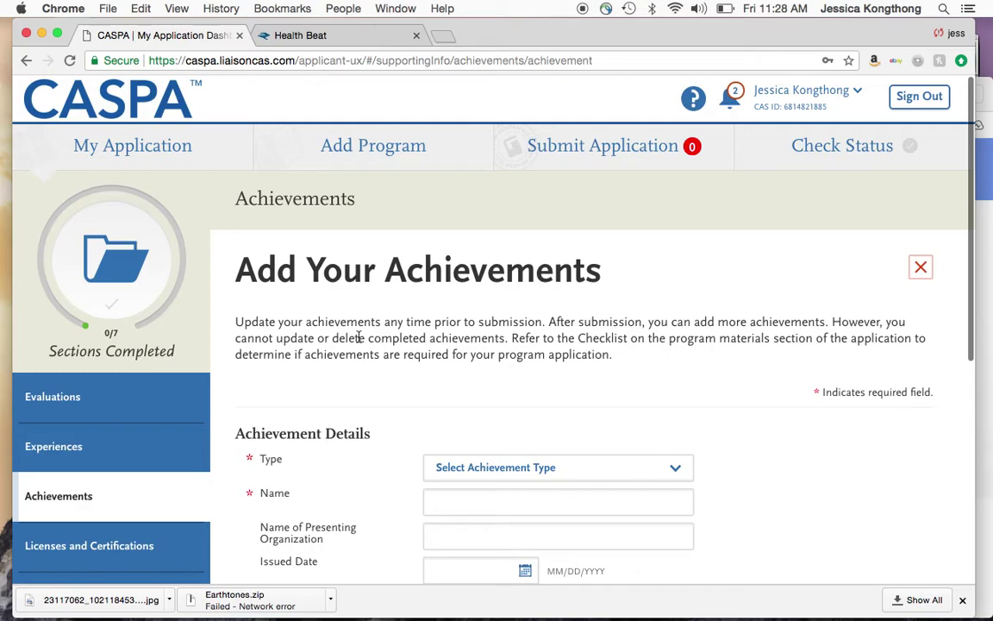
scroll(396, 328, down, 4)
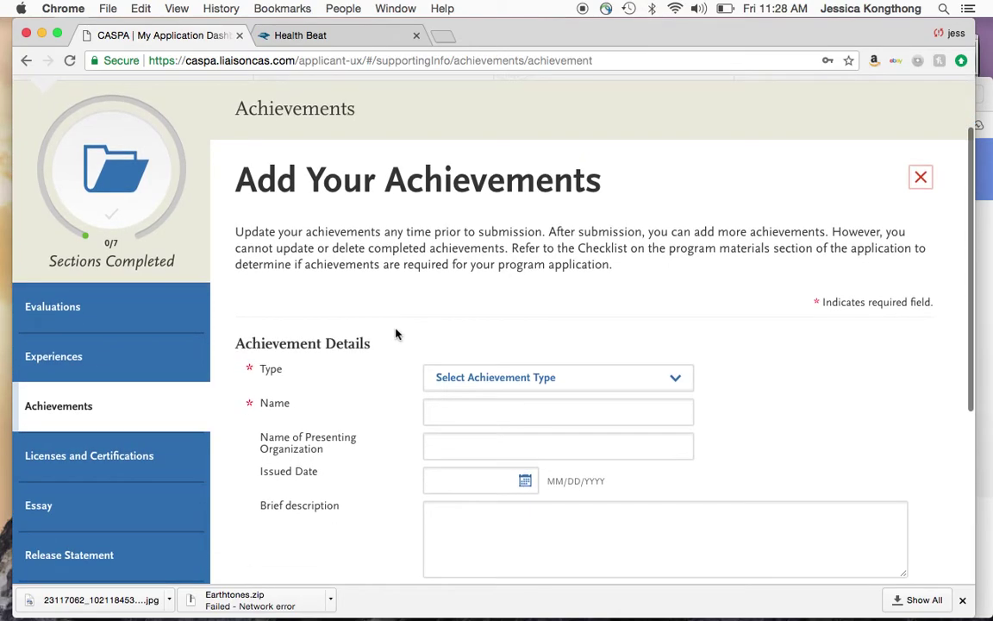
click(472, 316)
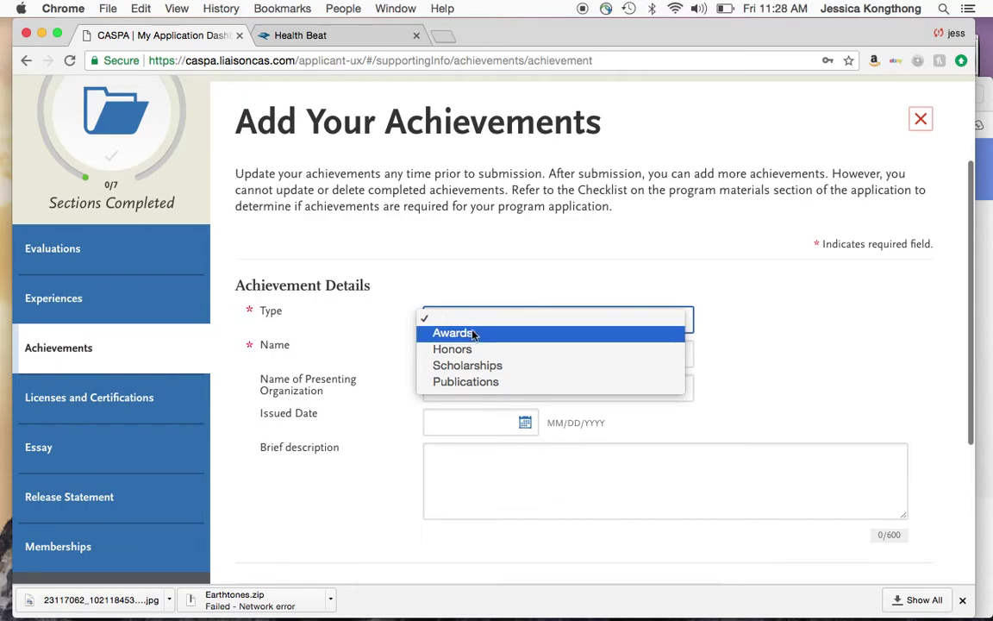
click(327, 275)
scroll(365, 312, down, 3)
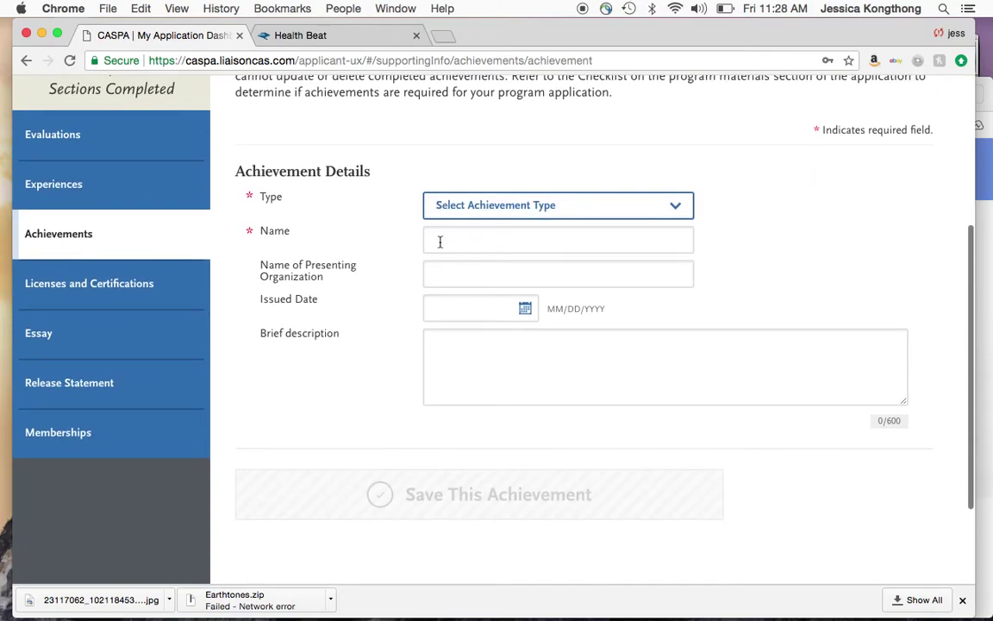
Step: Set the achievement type to Awards
scroll(450, 308, down, 2)
click(452, 308)
click(447, 130)
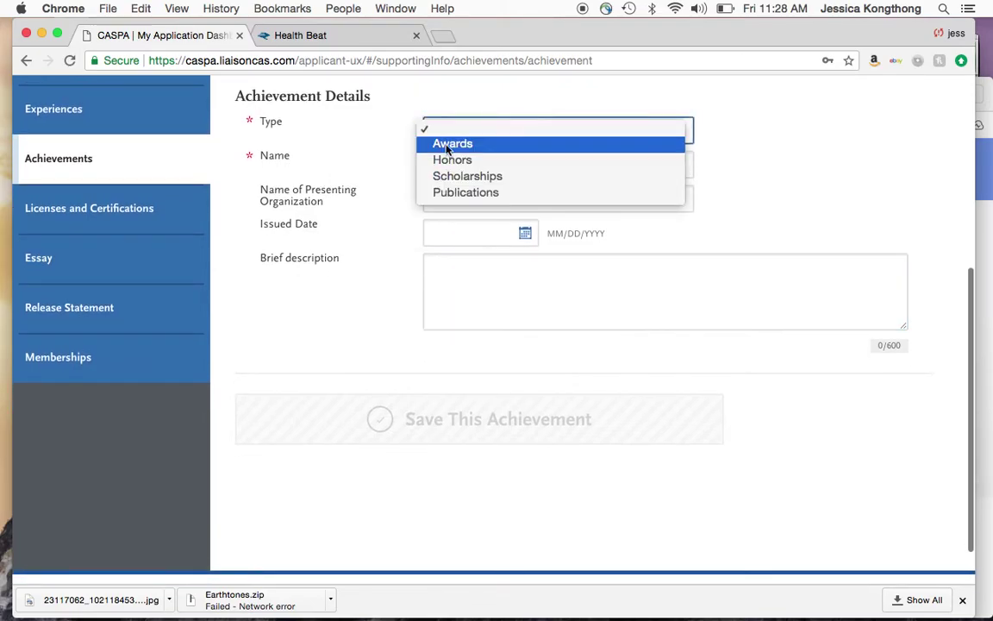
click(453, 143)
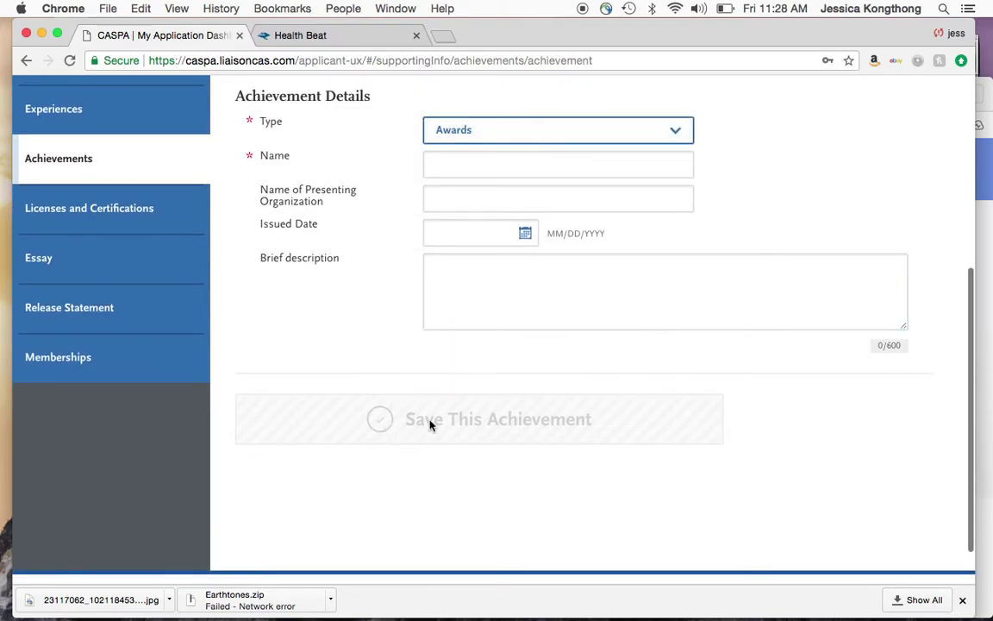
Step: Start a Licenses and Certifications entry, set its type to Certification, and review the remaining detail fields
click(112, 207)
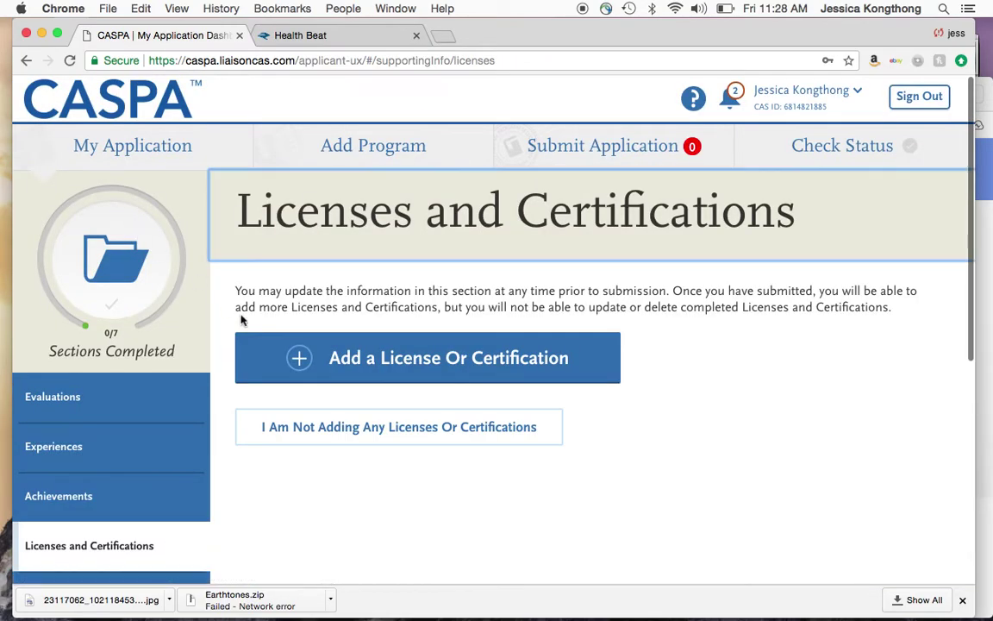
click(293, 358)
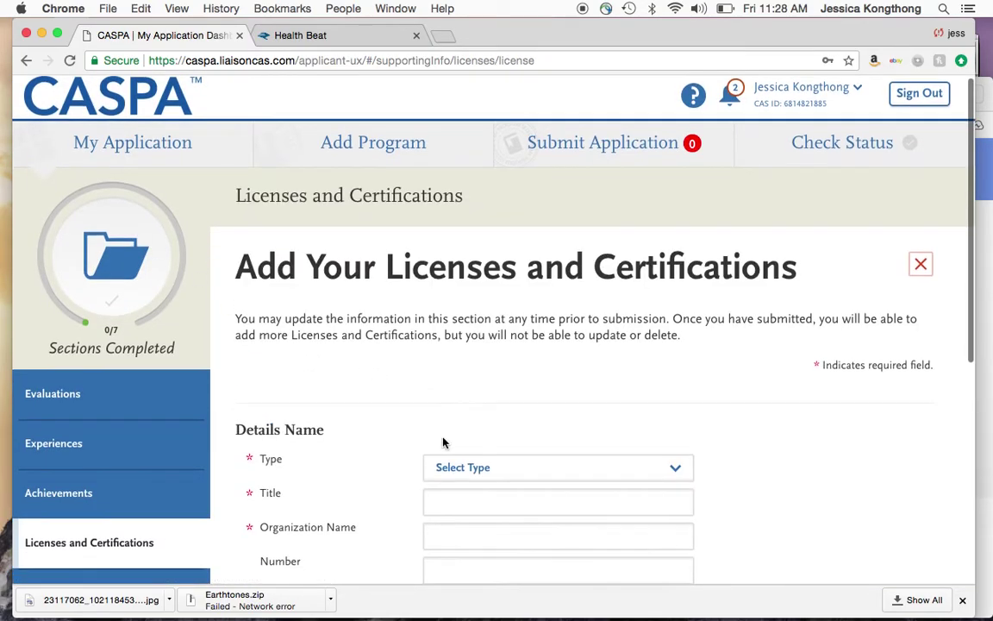
scroll(443, 442, down, 2)
click(457, 405)
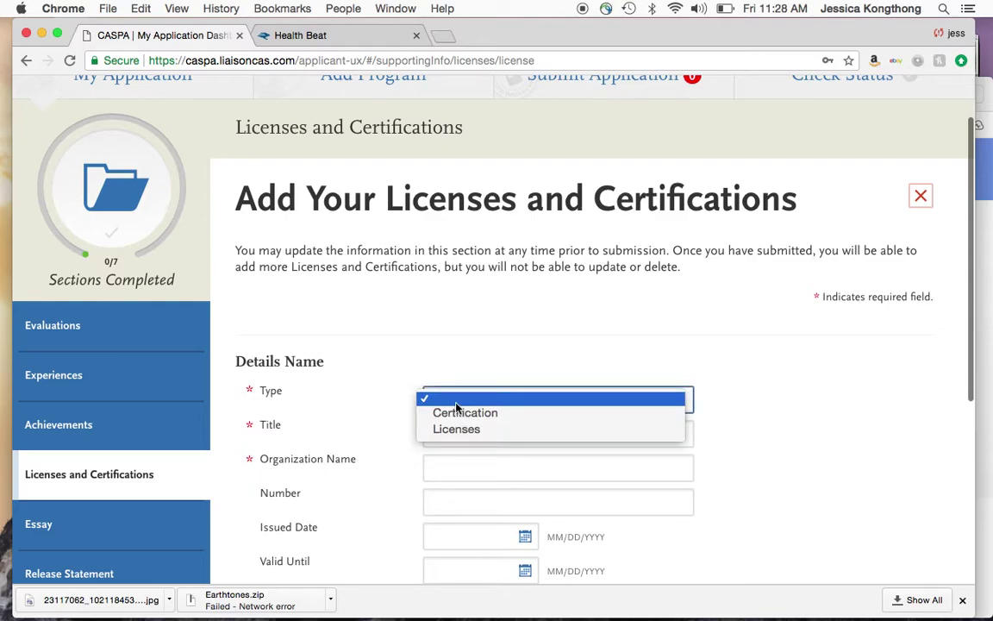
click(456, 413)
scroll(419, 342, down, 3)
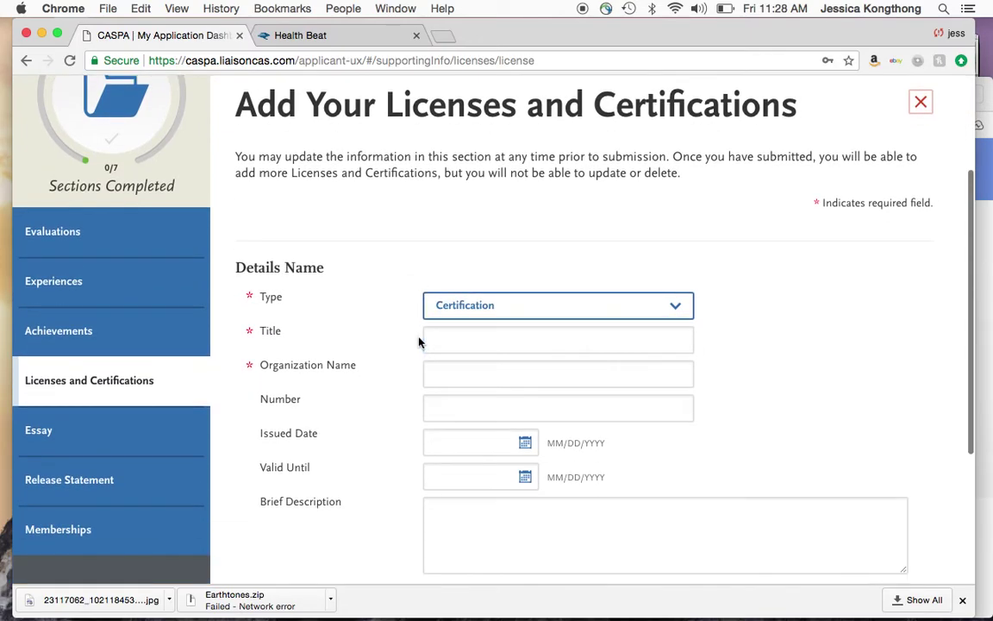
scroll(457, 360, down, 3)
scroll(456, 345, down, 2)
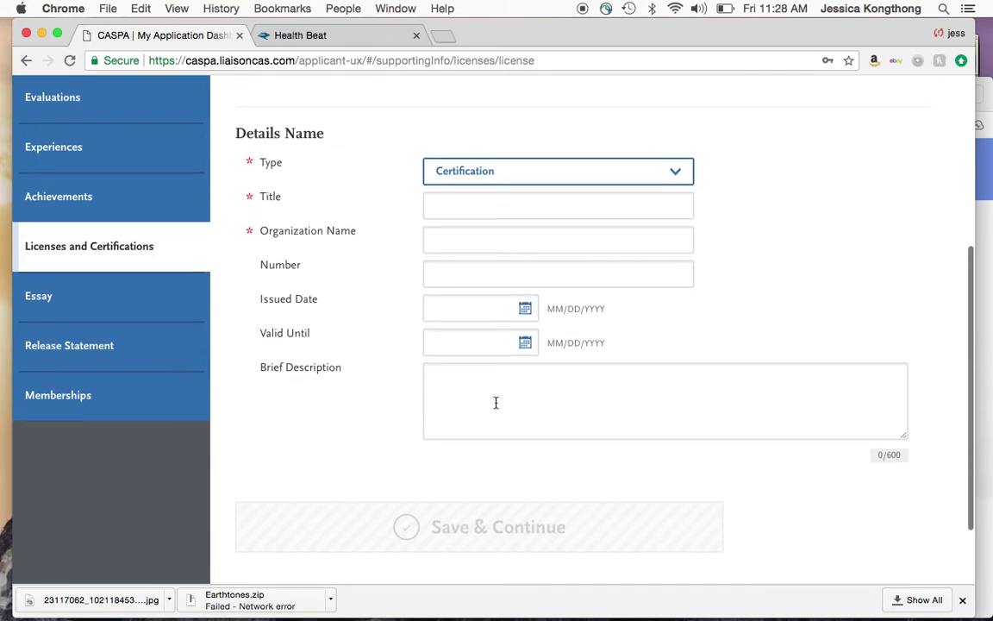
scroll(495, 402, down, 1)
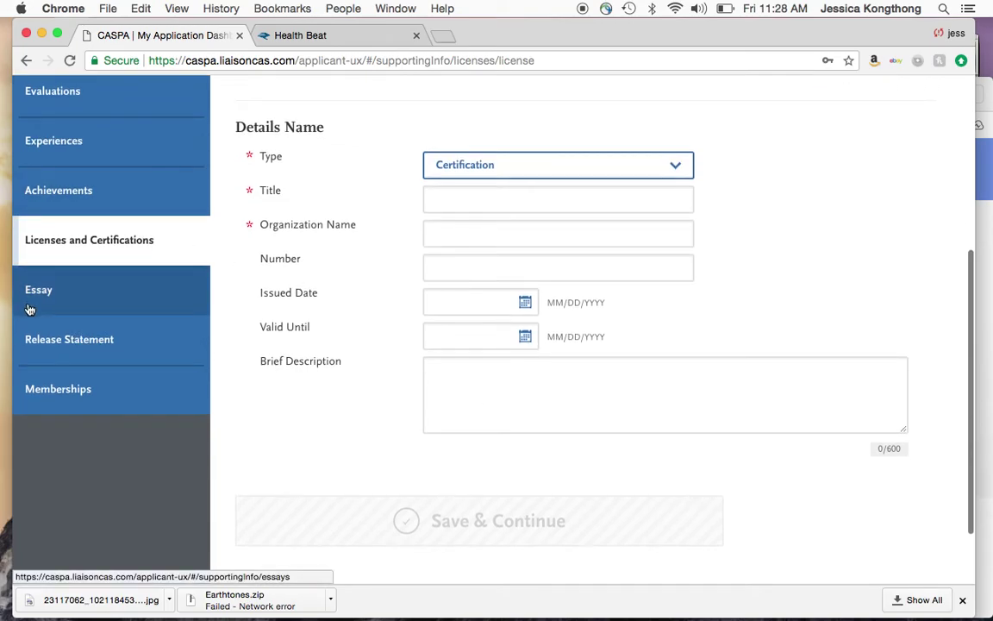
Step: Open the Essay section, place the cursor in the Personal Statement box, and review its prompt and length limit
click(30, 310)
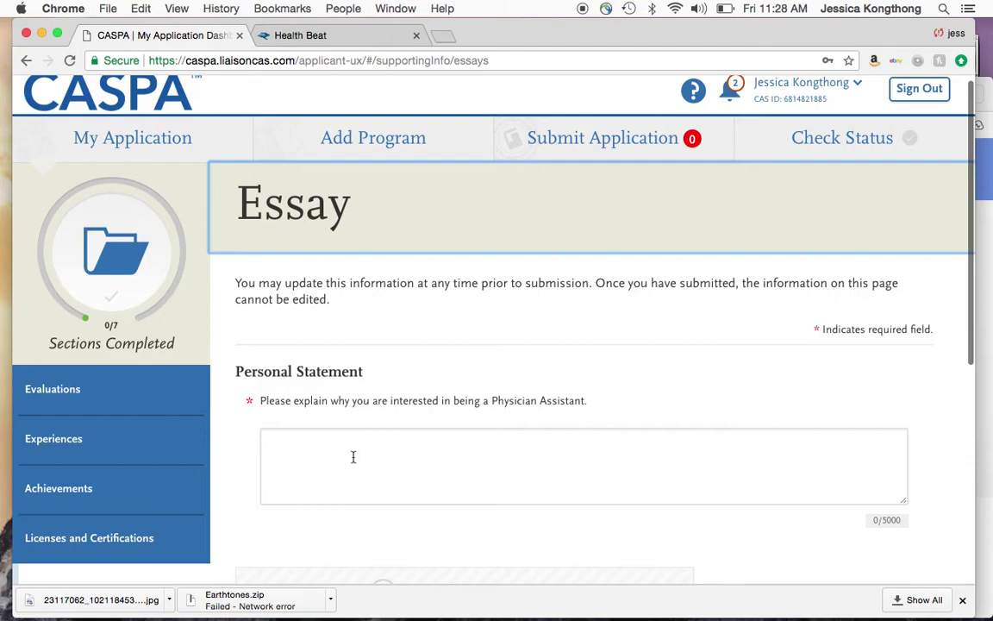
scroll(353, 457, up, 1)
click(352, 457)
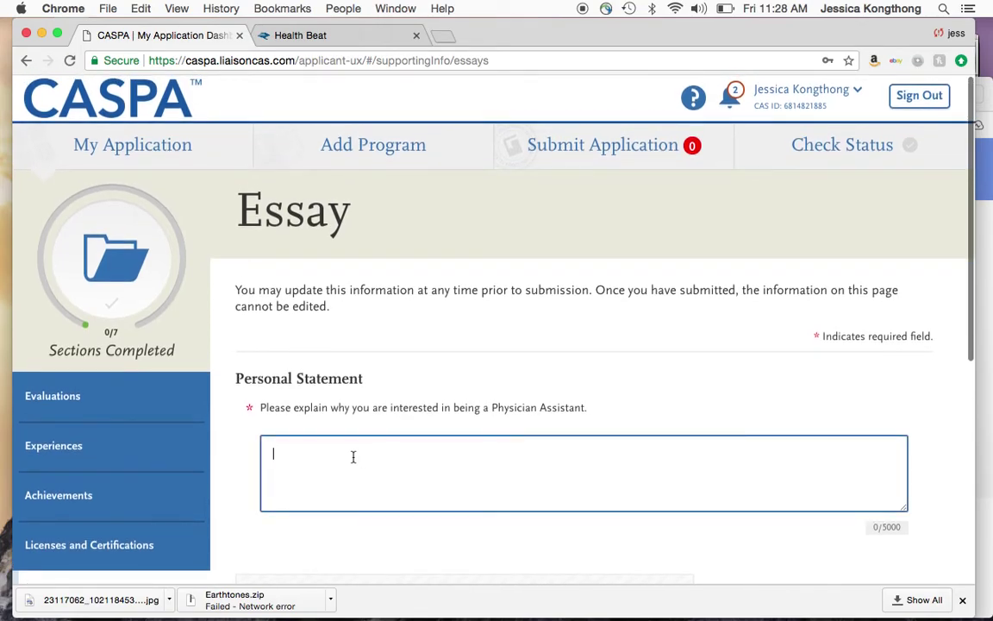
scroll(352, 457, down, 3)
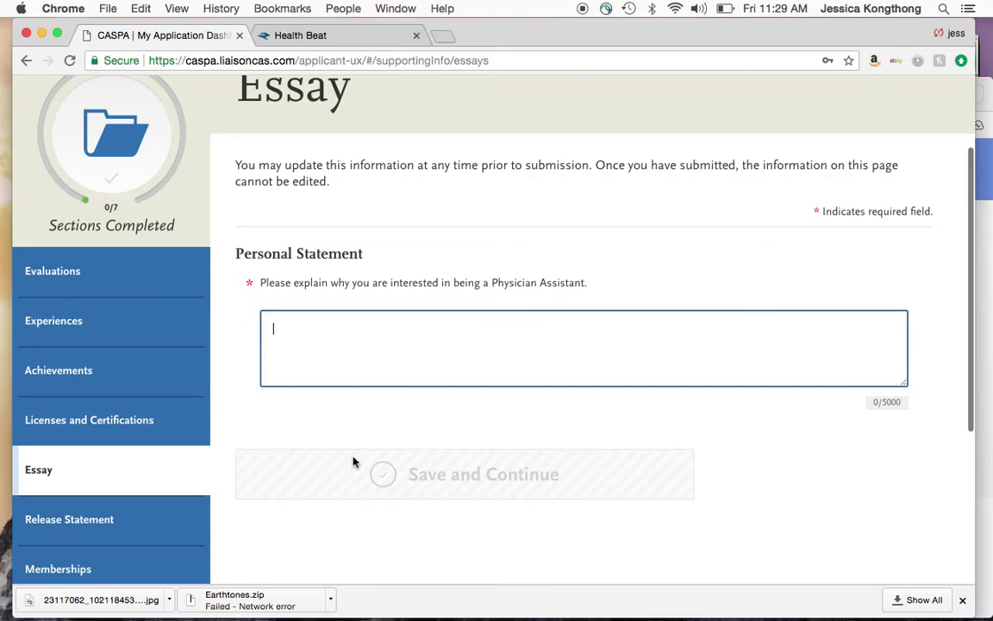
scroll(163, 405, down, 3)
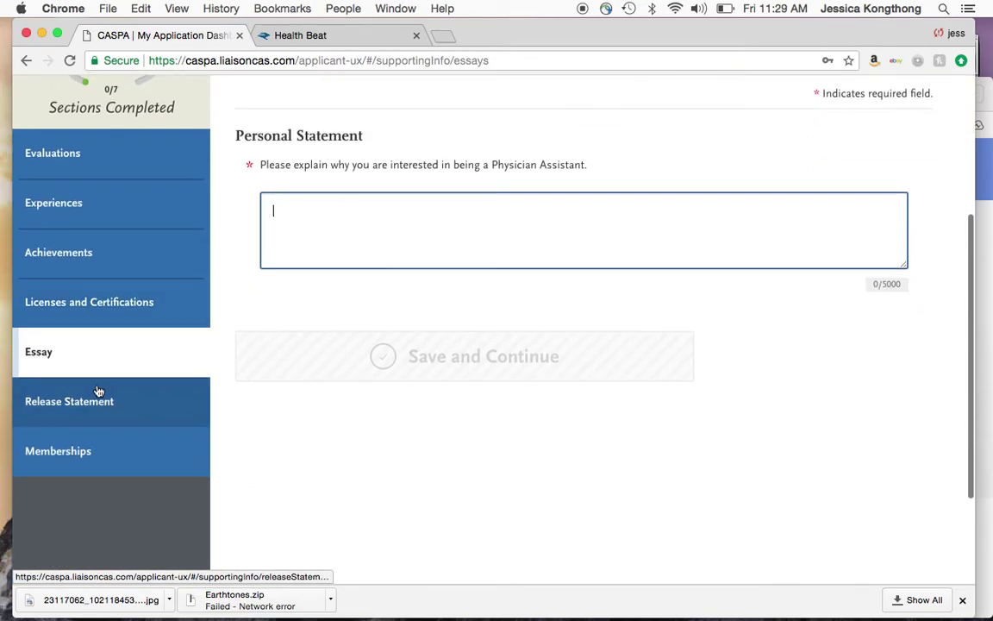
Step: Open the Release Statement section and review the CASPA release, Advisor Release and Professional Code of Conduct terms without answering them
click(98, 391)
scroll(441, 410, down, 5)
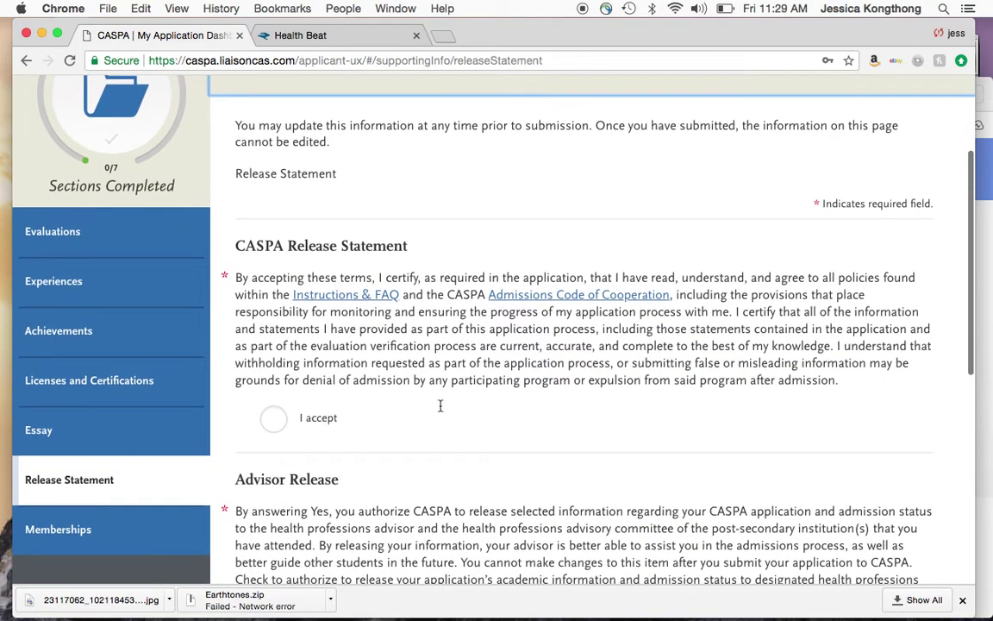
scroll(439, 406, down, 1)
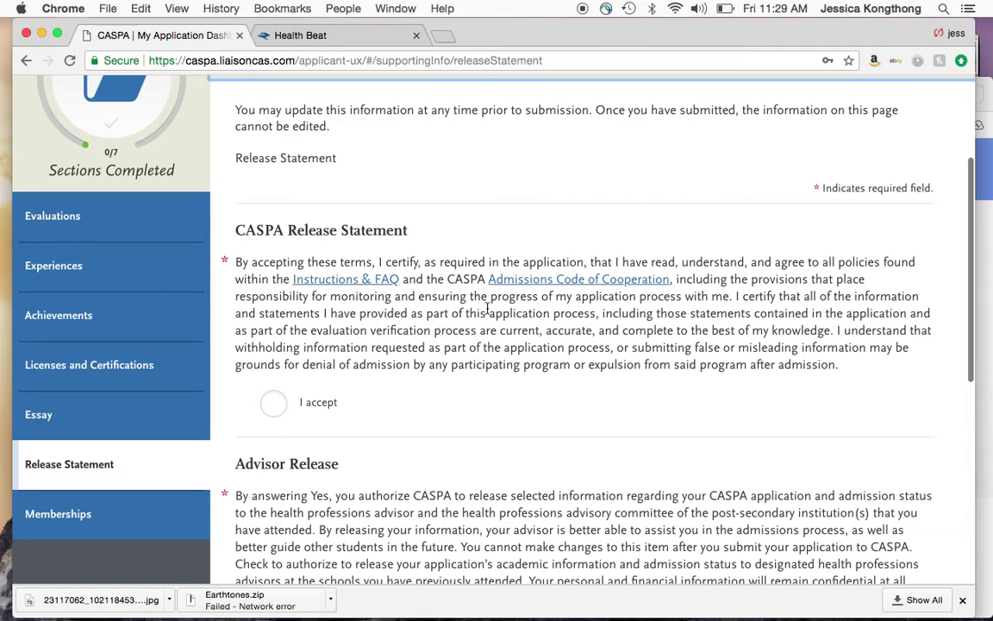
scroll(487, 308, down, 3)
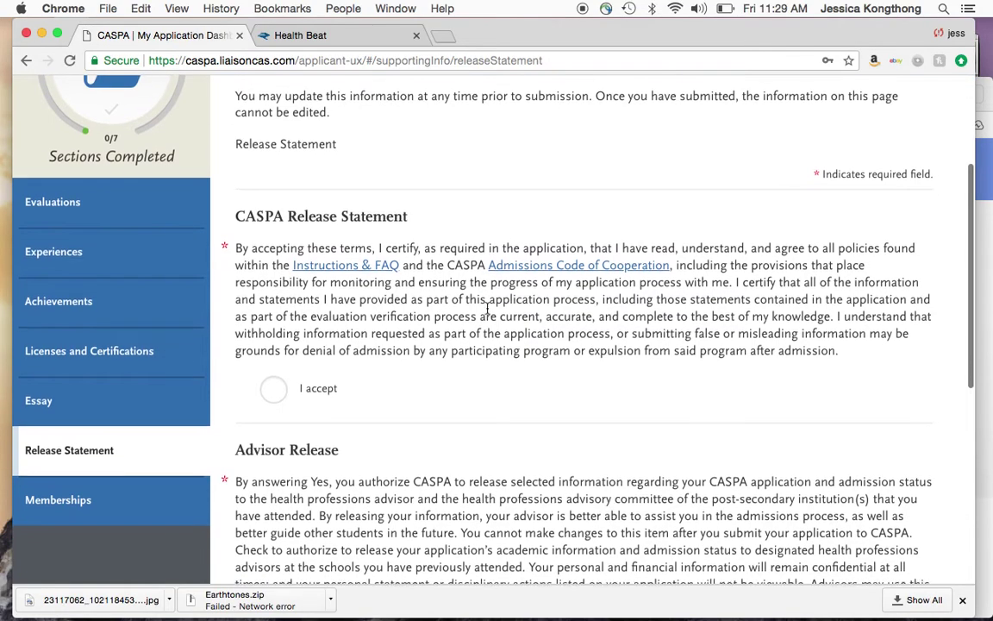
scroll(487, 307, down, 5)
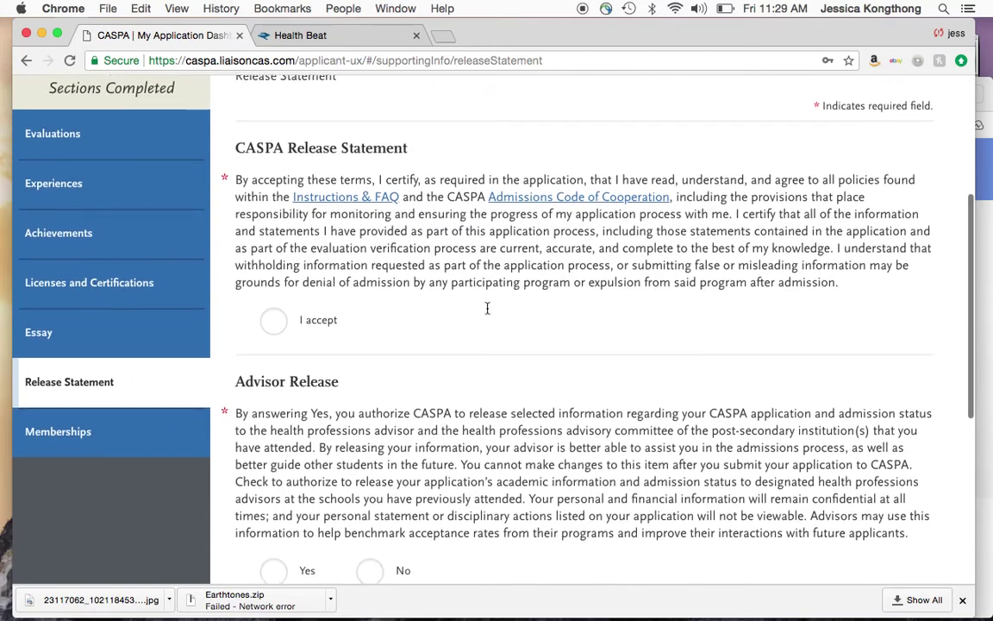
scroll(469, 386, down, 2)
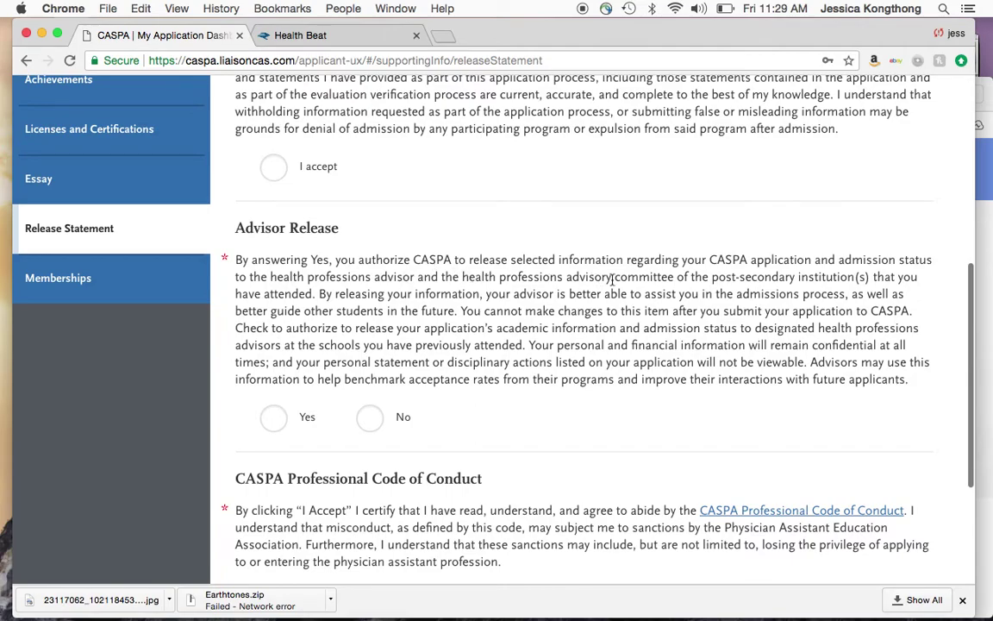
scroll(662, 282, down, 2)
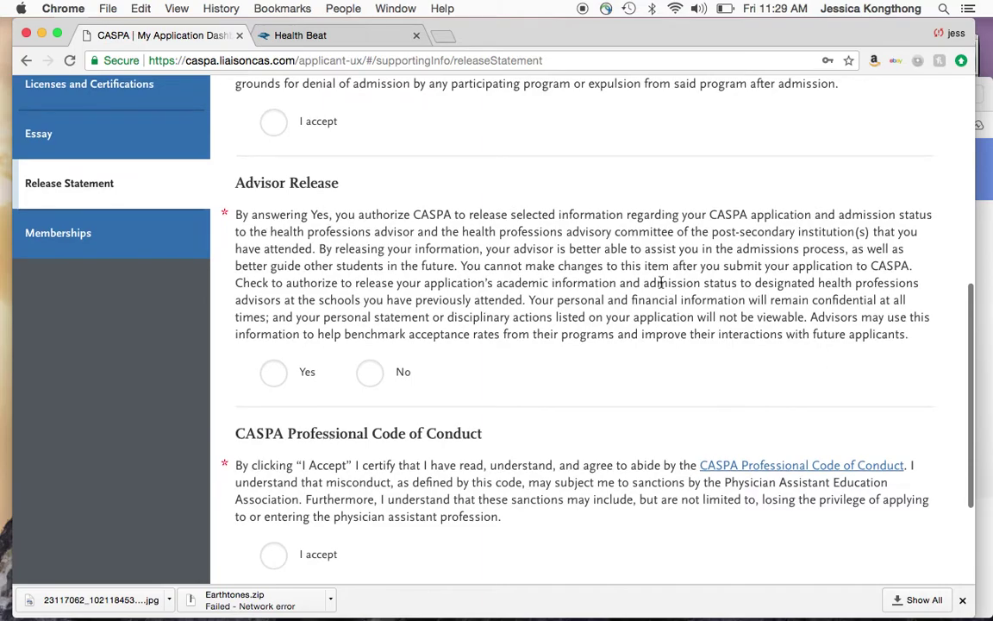
scroll(662, 282, down, 4)
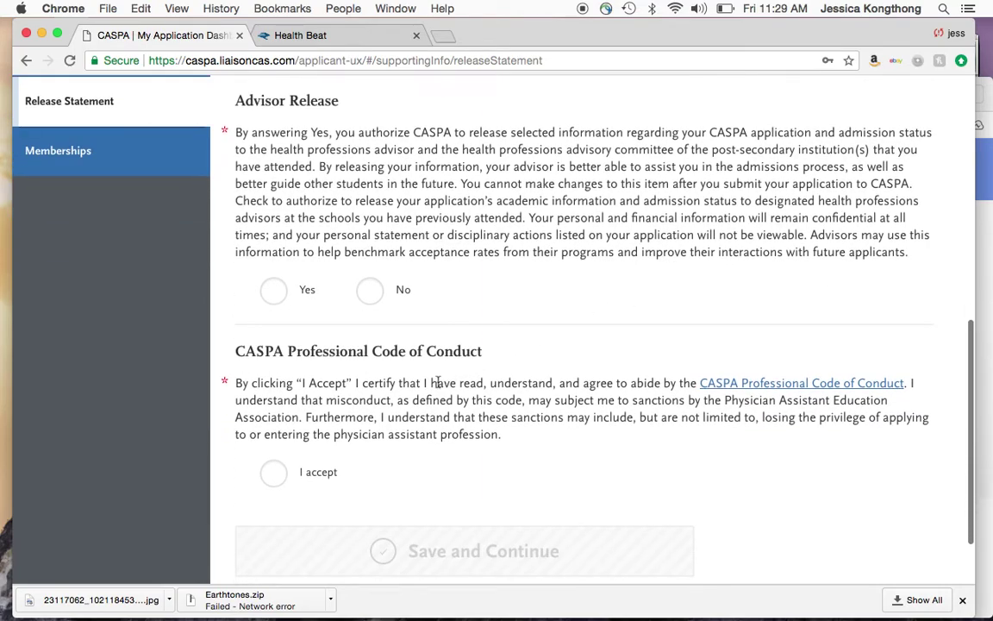
scroll(437, 382, down, 1)
scroll(437, 386, down, 3)
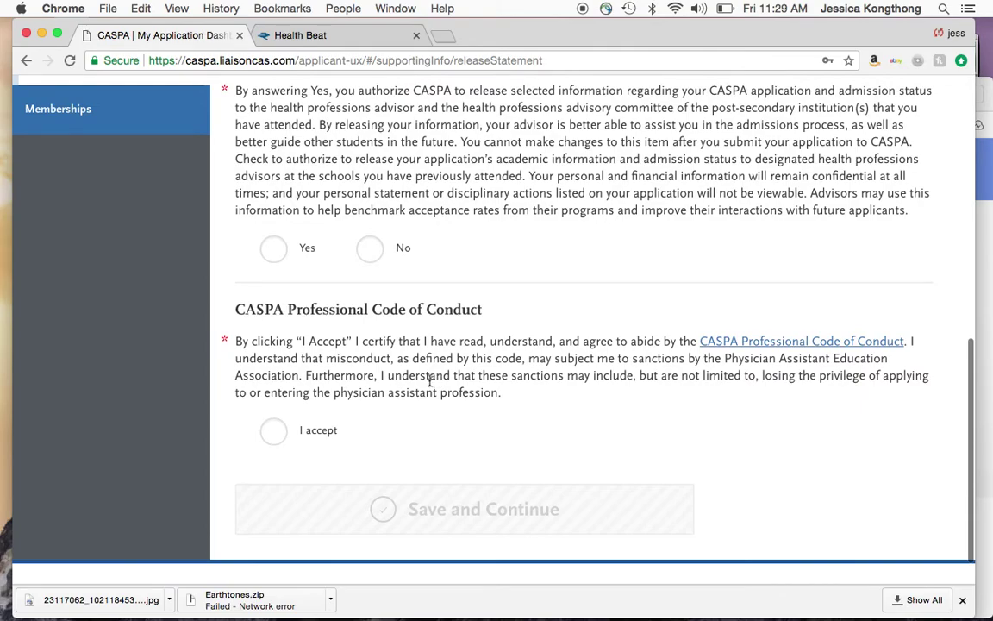
scroll(429, 378, down, 4)
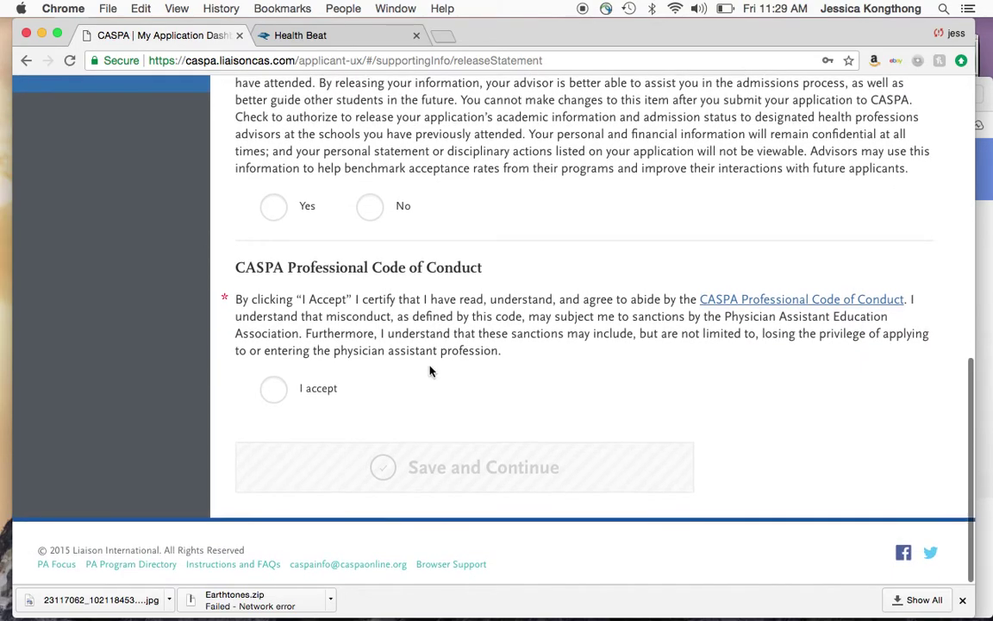
click(435, 468)
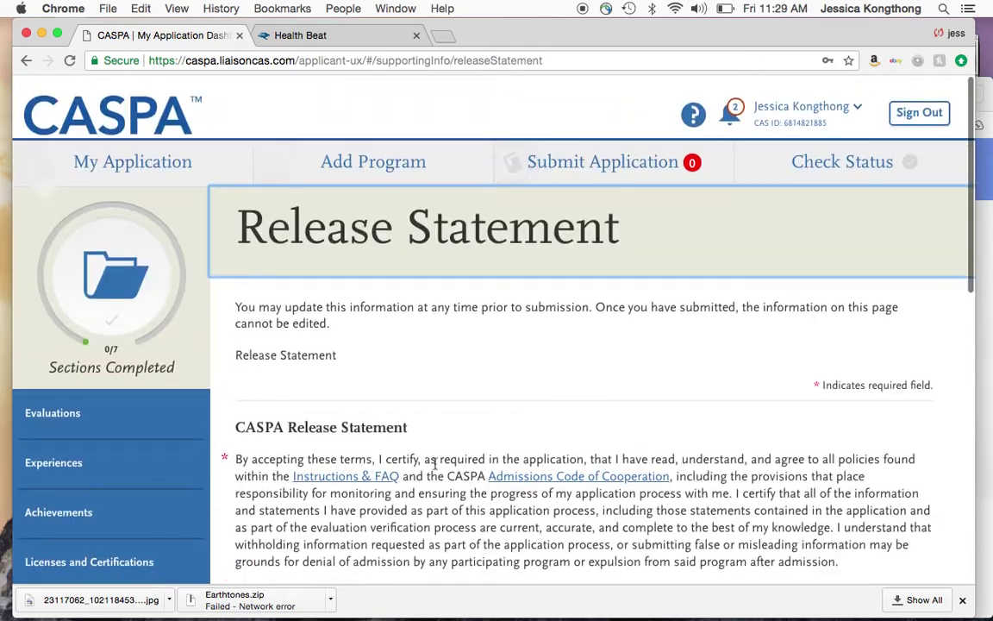
Step: Open Memberships, start a new membership entry, and set its type to Professional Membership
click(86, 376)
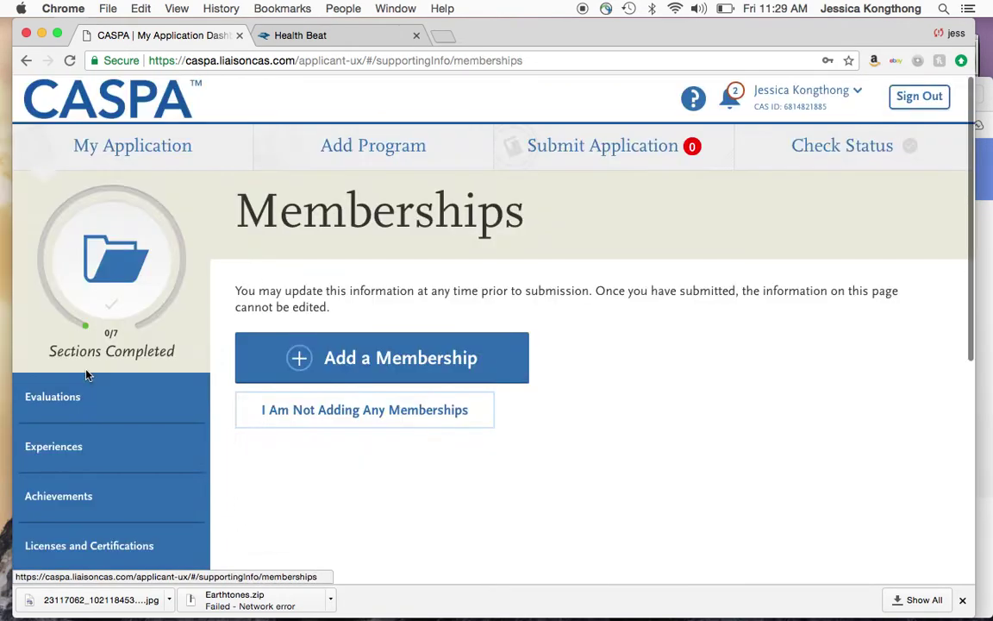
click(358, 370)
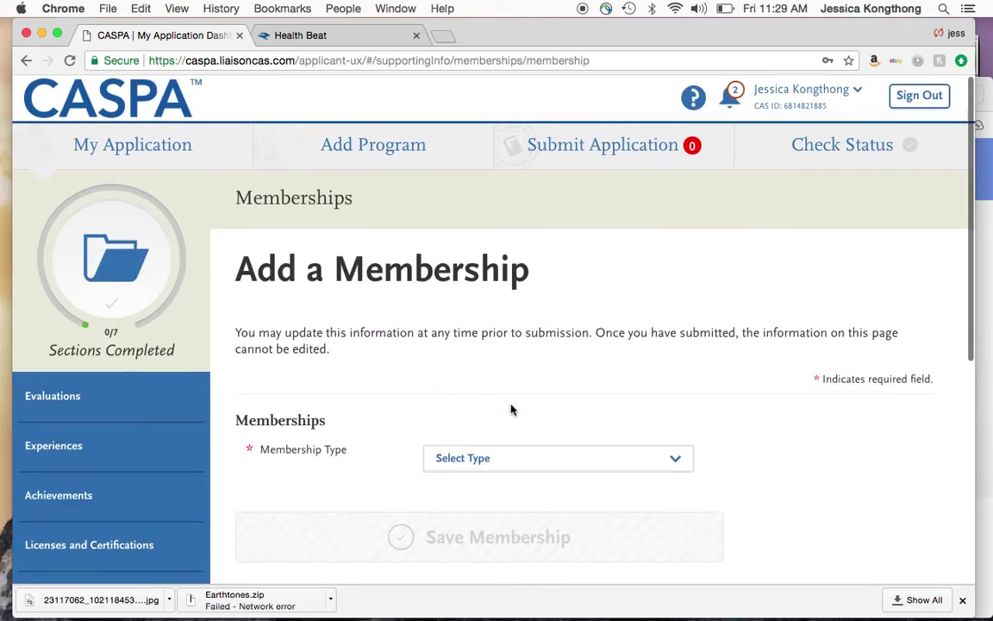
scroll(509, 405, down, 2)
click(506, 386)
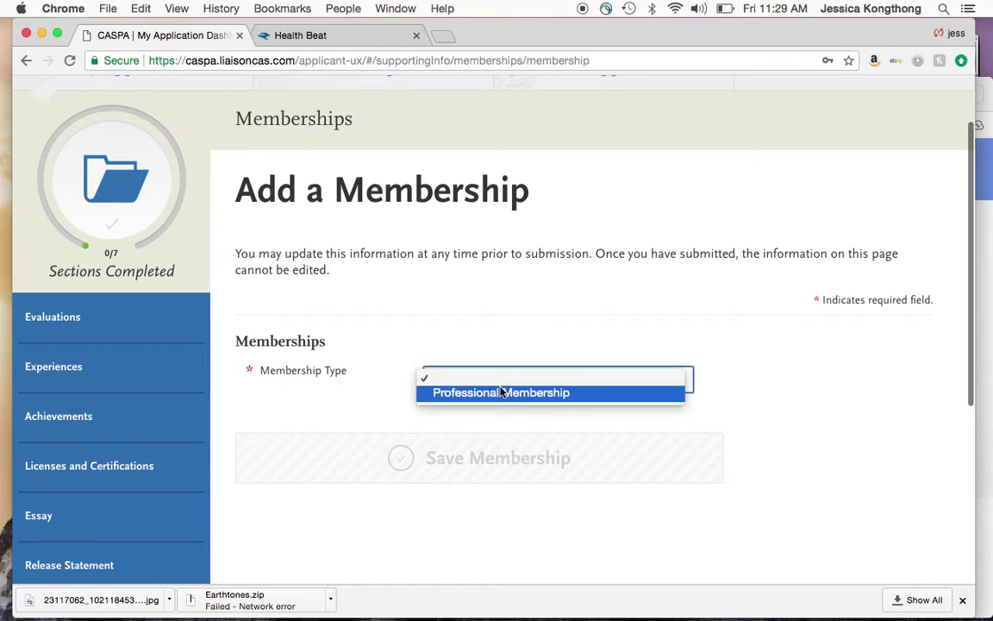
click(503, 392)
Step: Review the membership's organization name and role description fields, placing the cursor in each without entering text
scroll(485, 370, down, 4)
click(441, 272)
click(458, 338)
scroll(459, 344, down, 2)
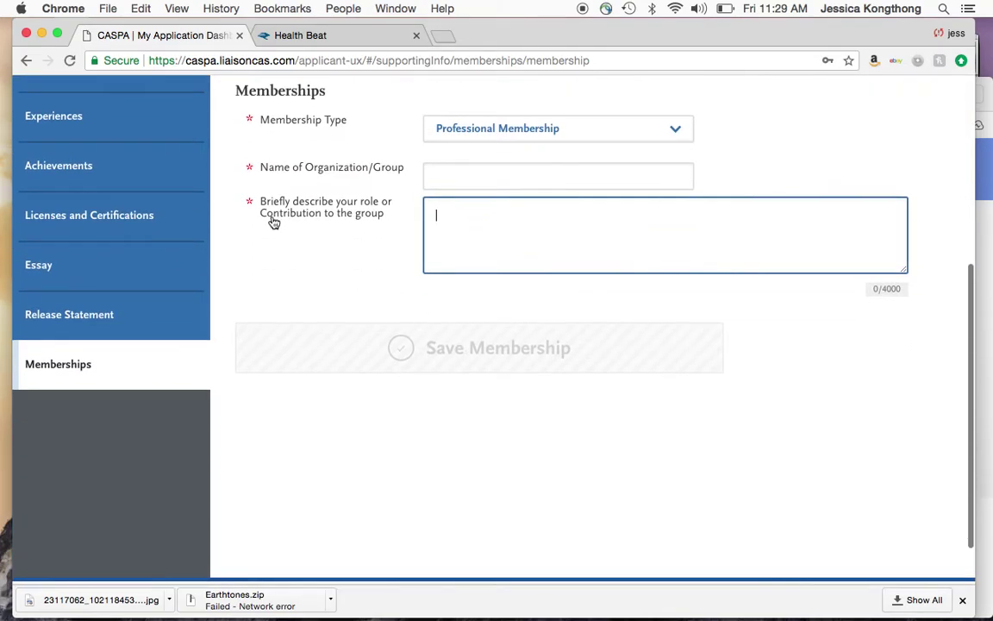
Step: Return to the My Application dashboard and open Program Materials to view the list of selected programs
scroll(273, 221, up, 6)
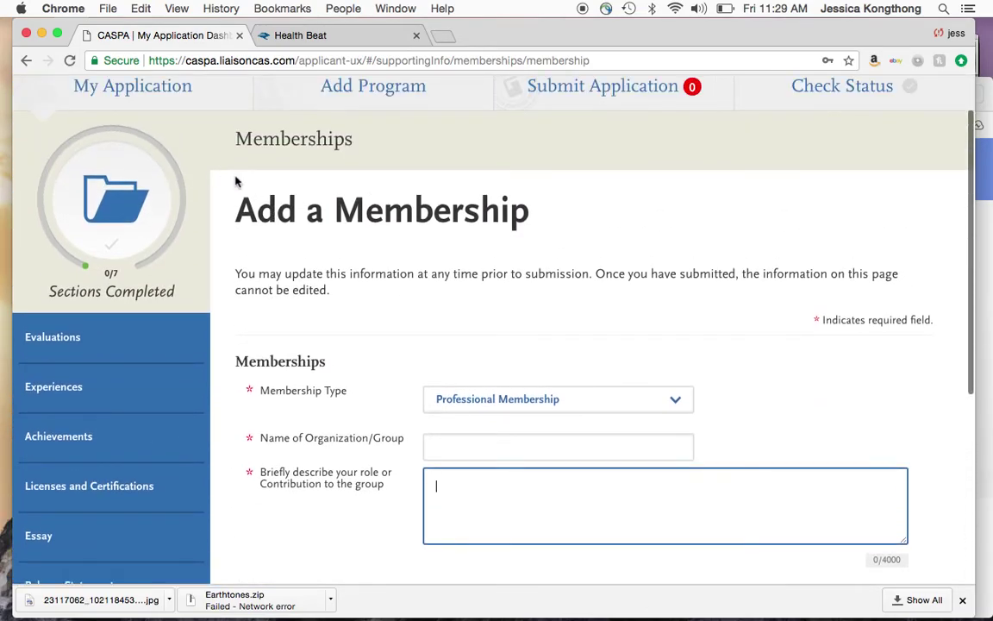
scroll(272, 217, up, 2)
click(177, 151)
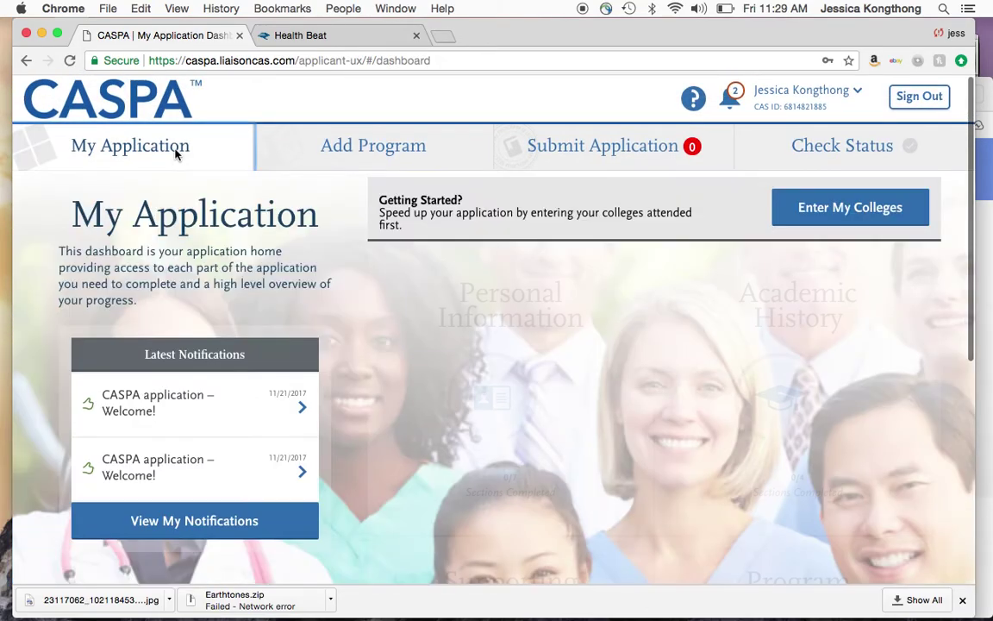
scroll(488, 374, down, 3)
scroll(488, 373, down, 1)
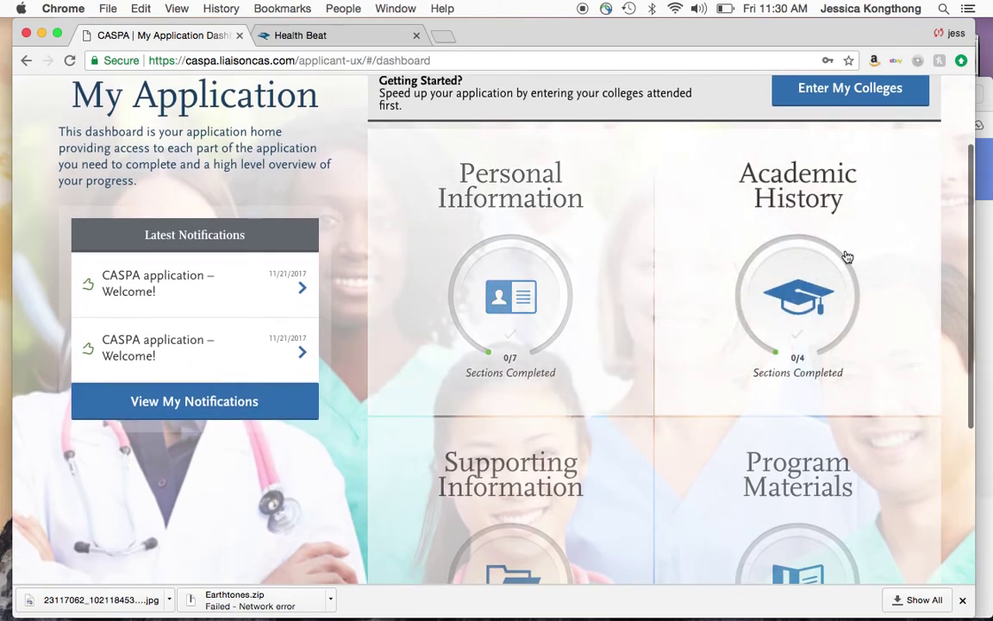
scroll(483, 430, down, 4)
scroll(479, 470, down, 1)
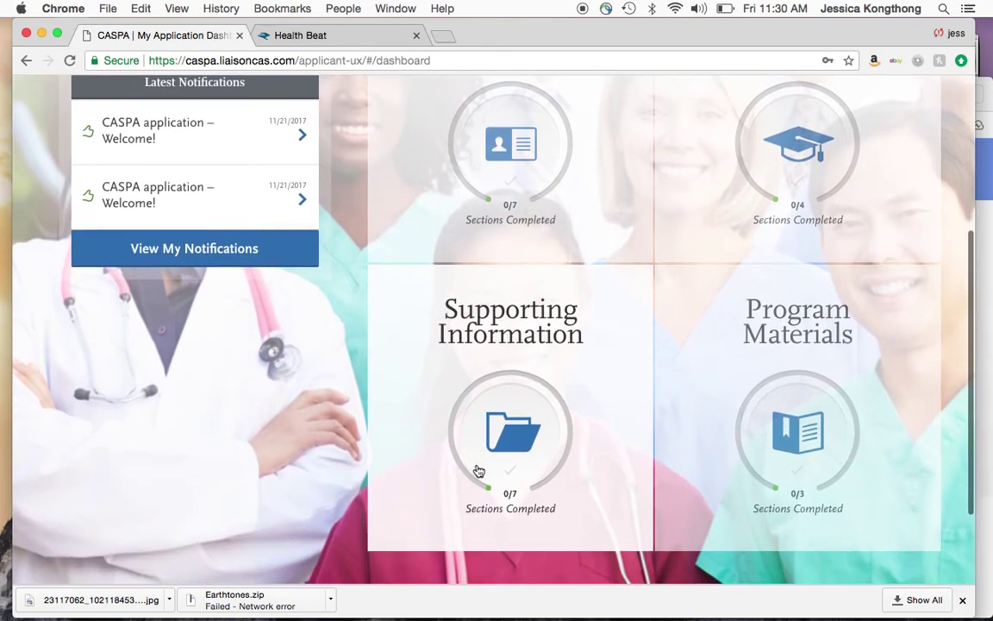
scroll(810, 413, down, 10)
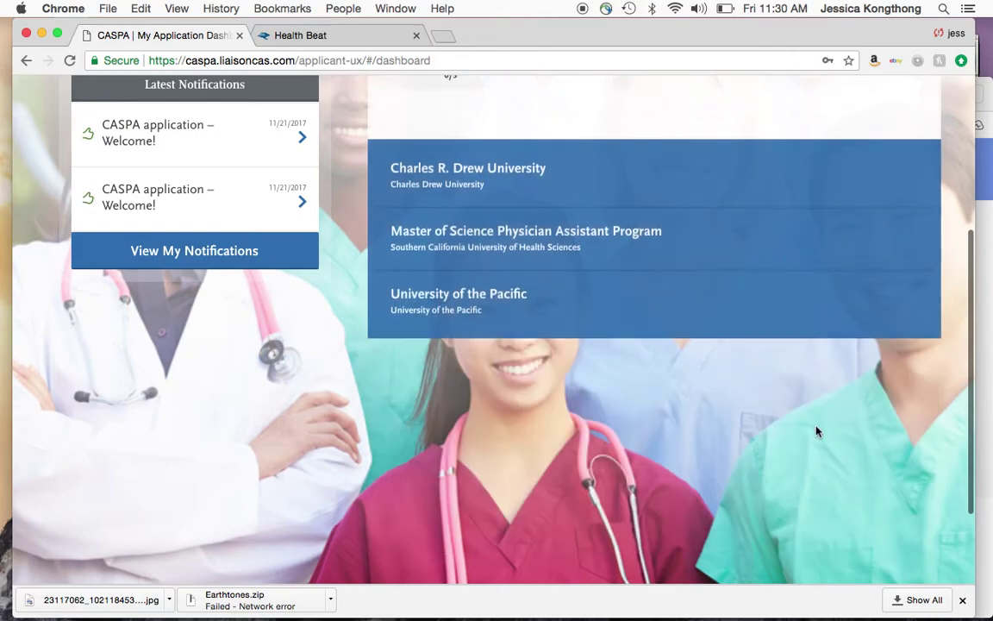
scroll(527, 461, up, 2)
scroll(527, 462, up, 4)
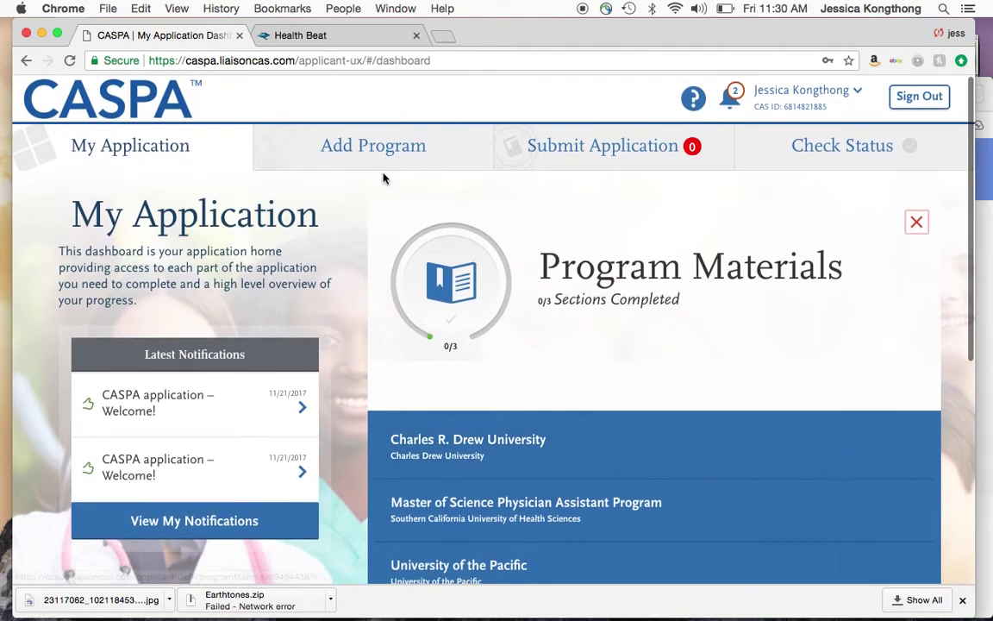
scroll(471, 285, down, 2)
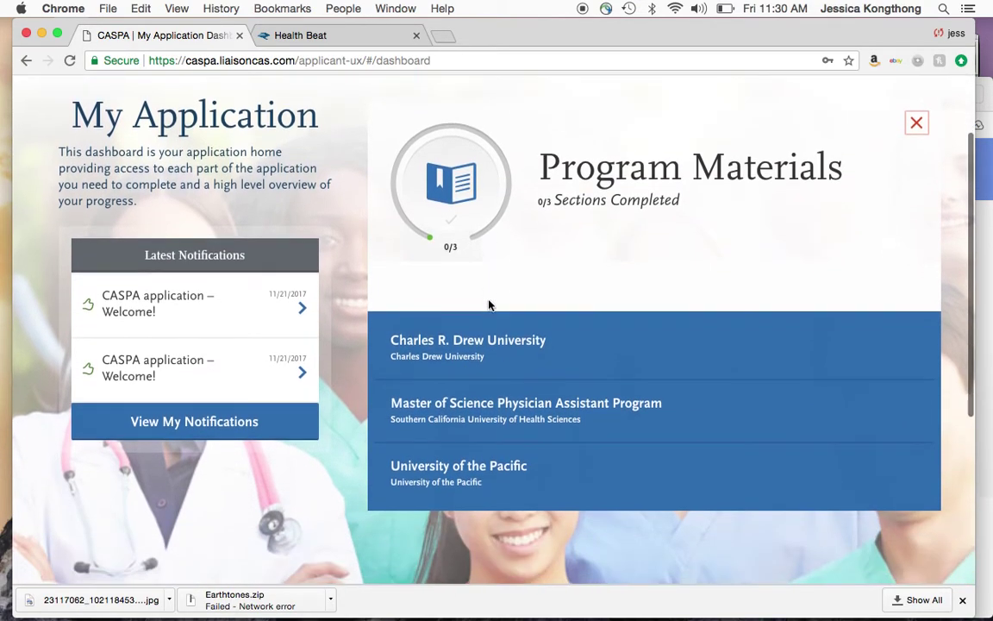
Step: Open the Charles R. Drew University program and review its academic prerequisites, preferred prerequisites, deadline information and program details
click(474, 345)
scroll(485, 350, up, 10)
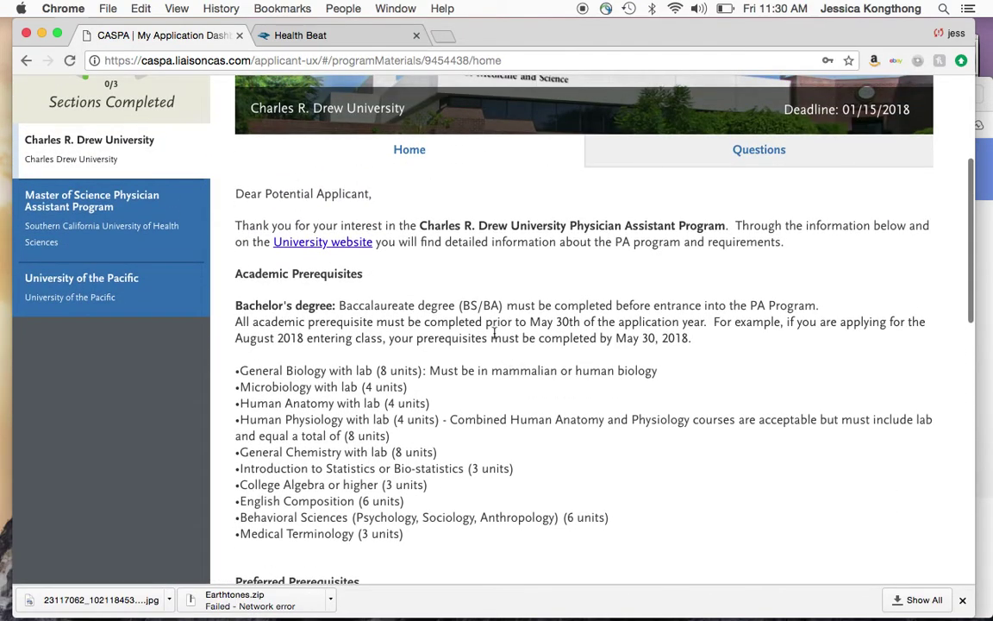
scroll(495, 336, down, 5)
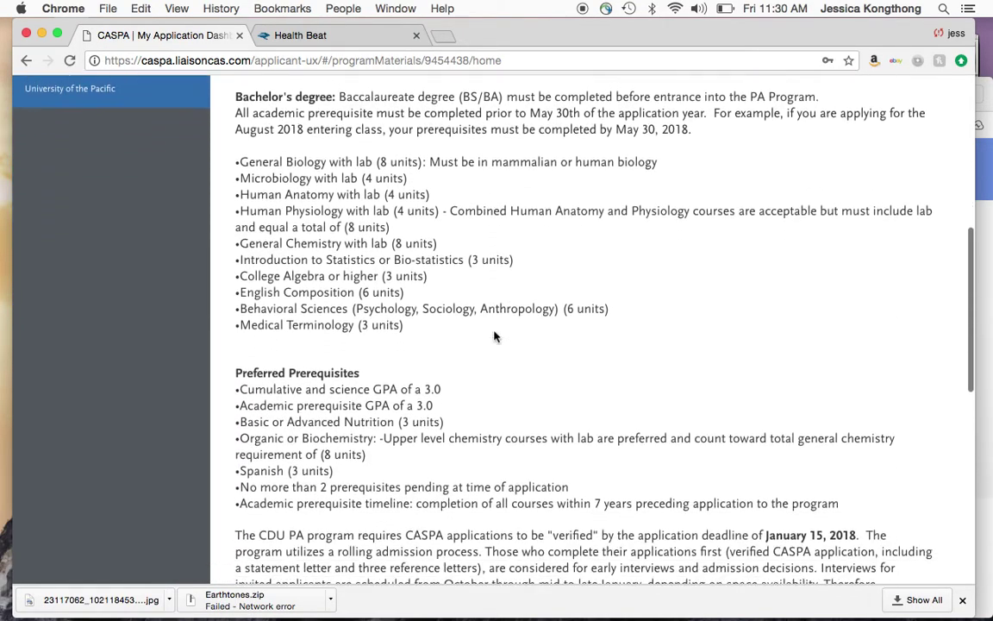
scroll(495, 336, down, 1)
scroll(398, 348, down, 6)
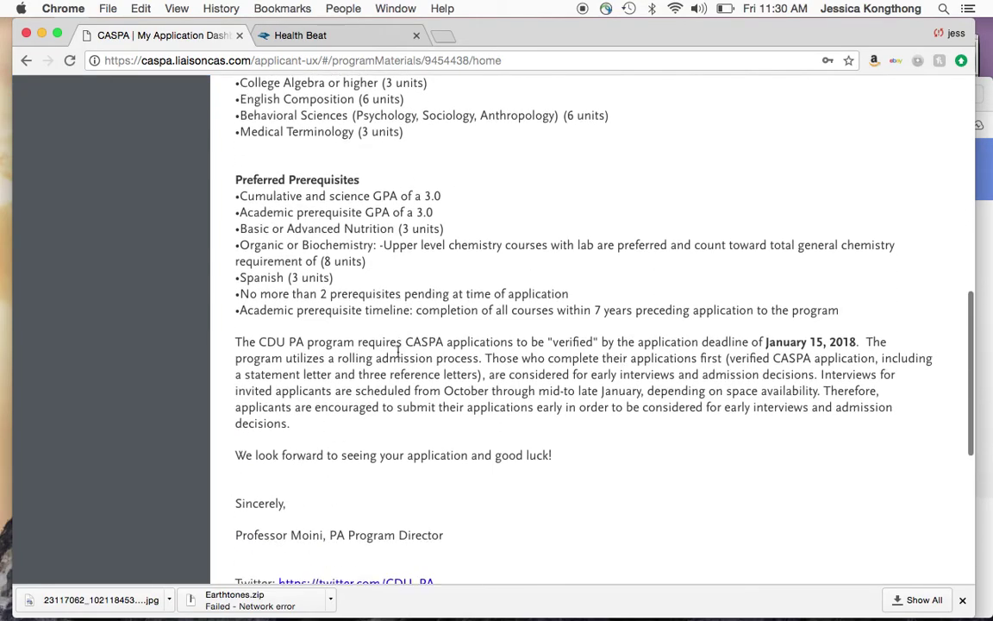
scroll(408, 305, down, 3)
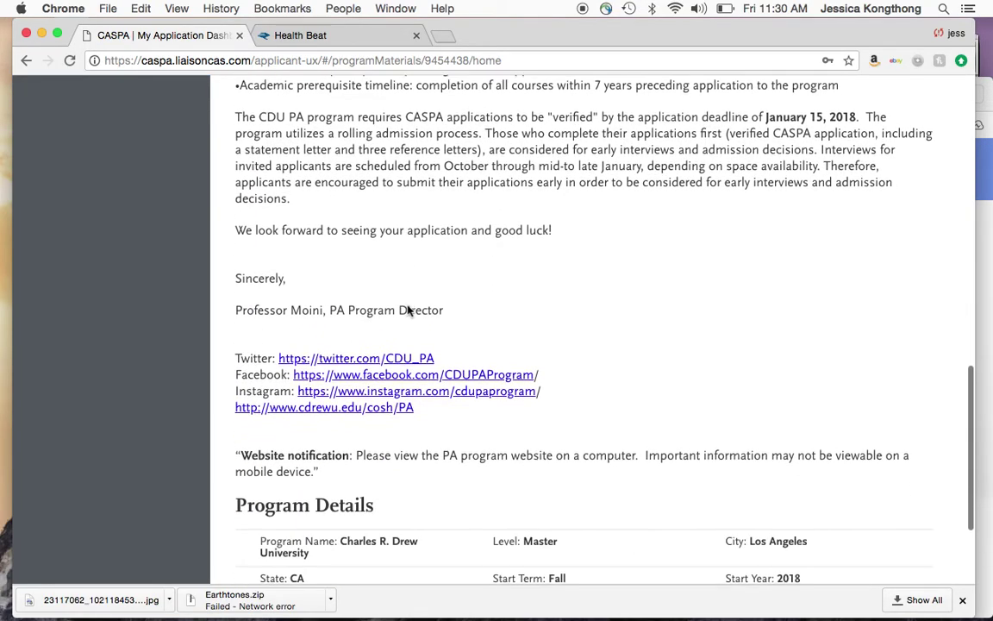
scroll(592, 345, down, 3)
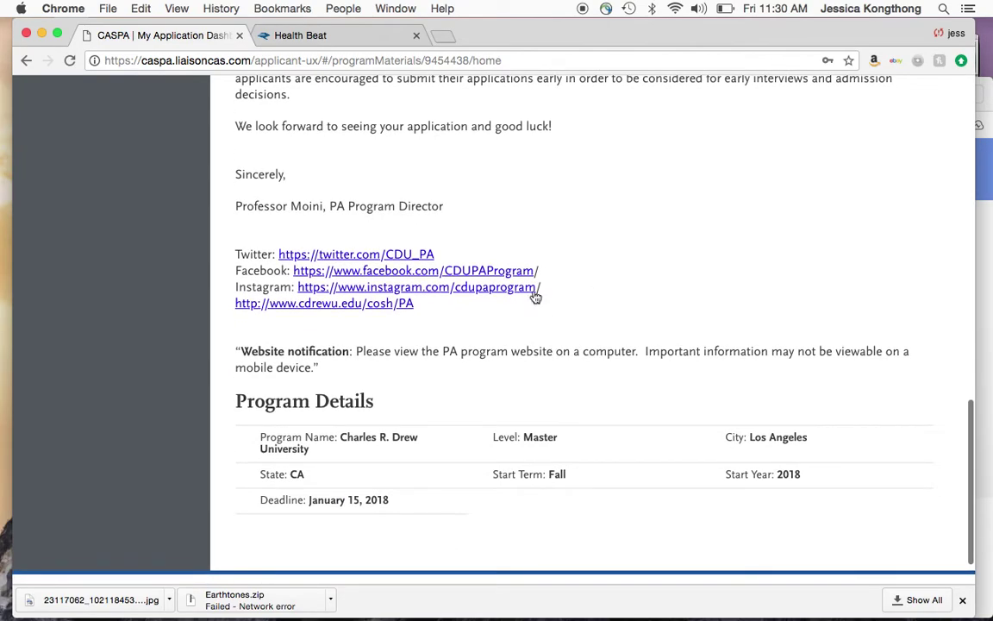
scroll(532, 354, down, 1)
scroll(531, 360, down, 1)
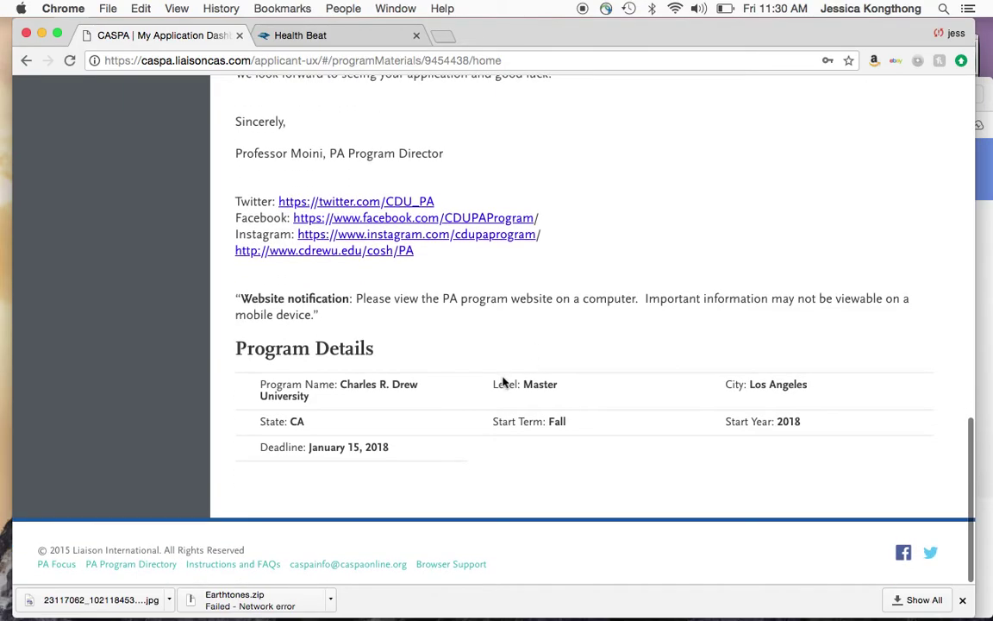
scroll(536, 410, up, 15)
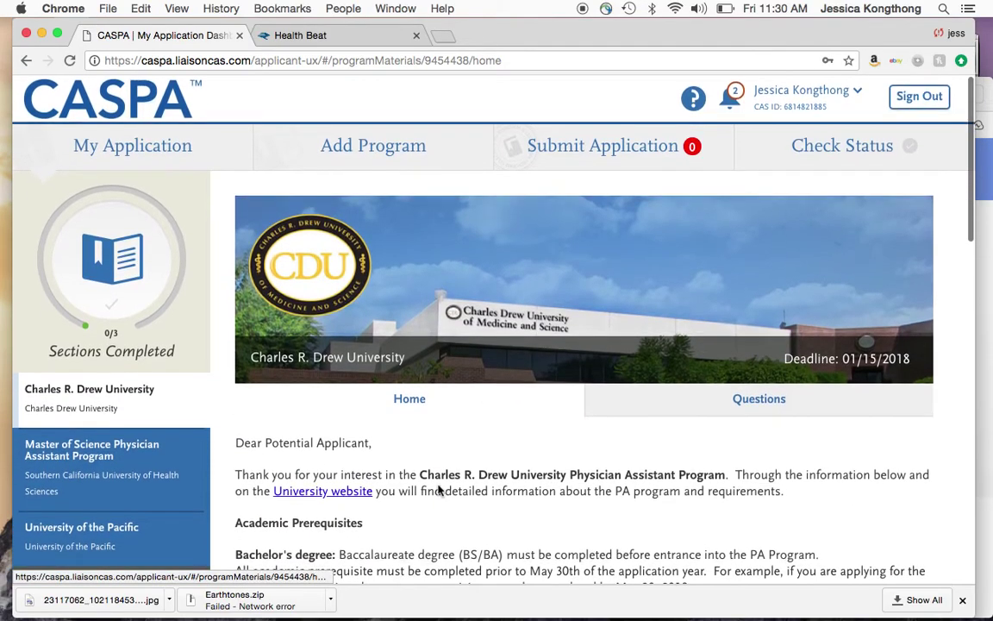
scroll(439, 488, down, 7)
scroll(405, 422, up, 4)
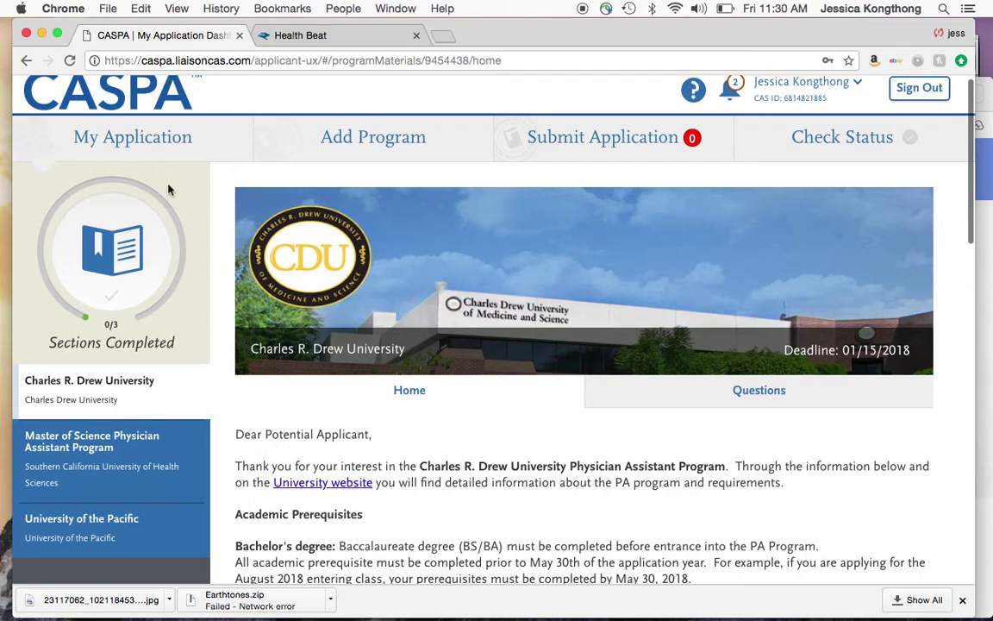
Step: Return to the My Application dashboard and look over its four application sections
click(132, 138)
scroll(621, 392, down, 5)
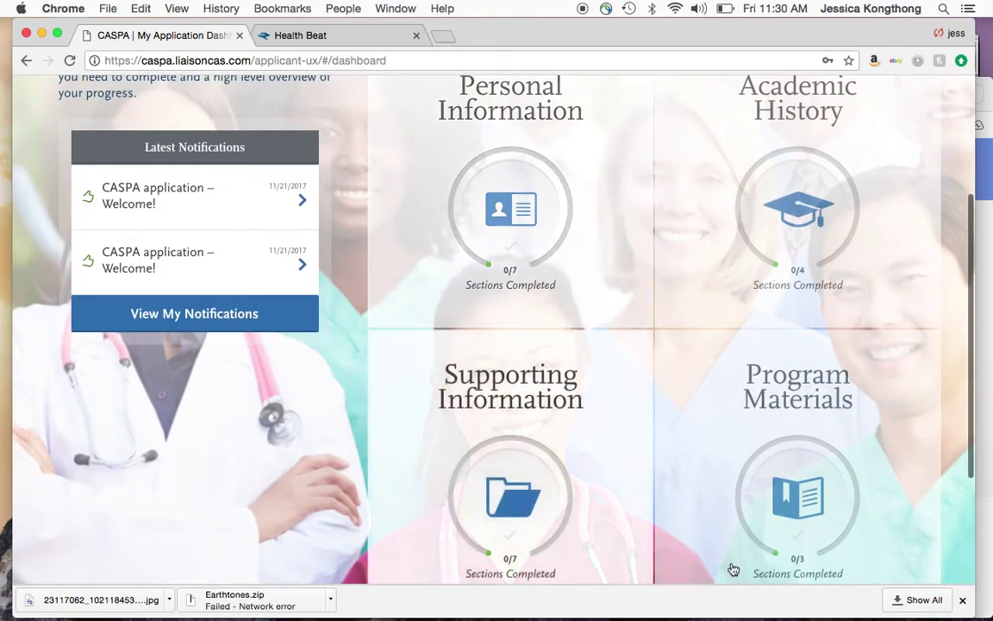
scroll(679, 351, down, 4)
scroll(675, 350, up, 9)
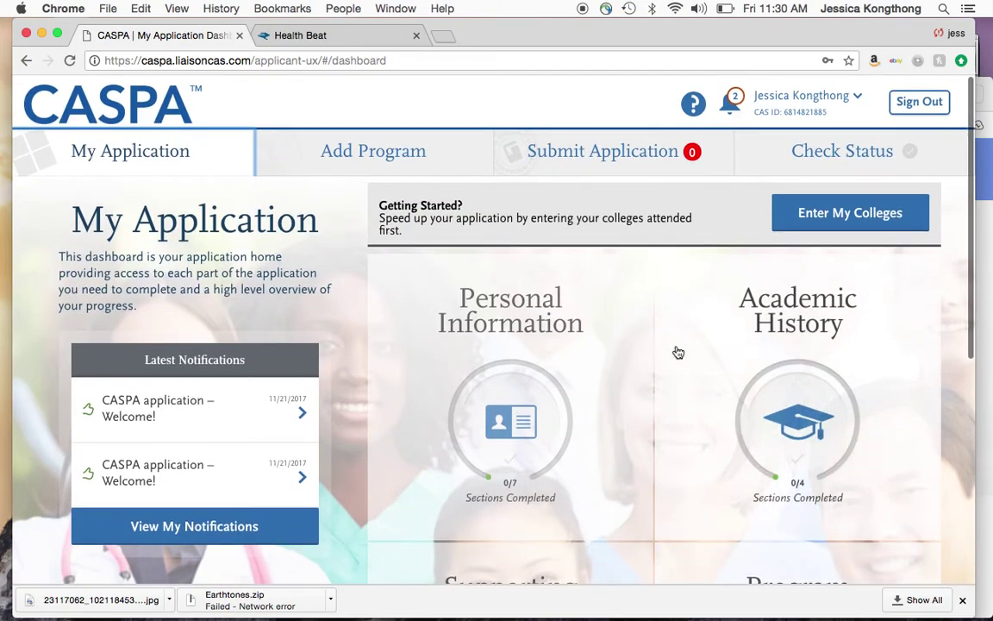
Step: Open Submit Application, view the sorting options without changing them, and point out the applications ready for submission
click(558, 141)
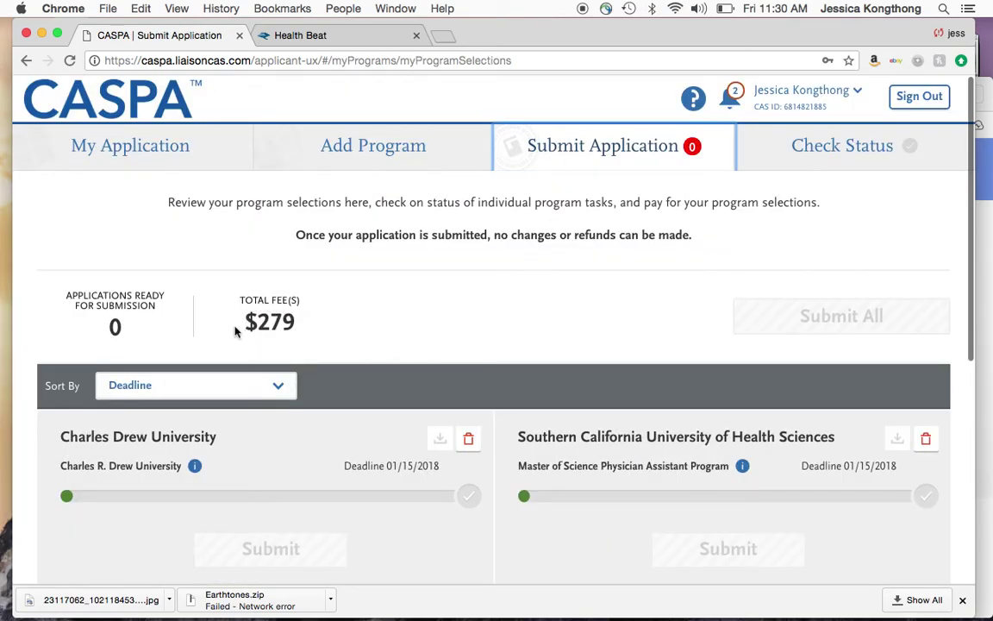
click(283, 385)
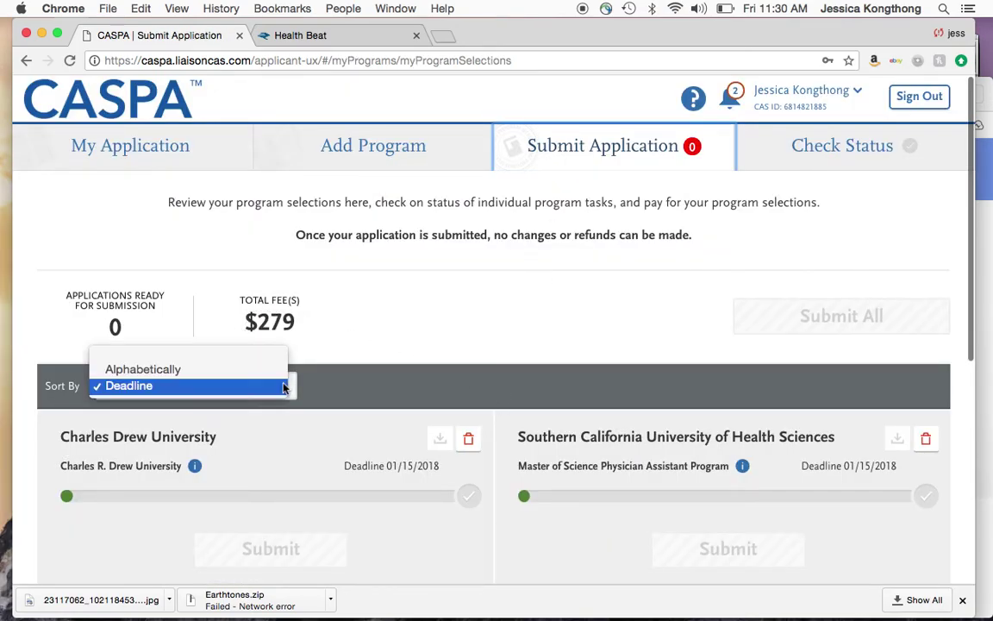
click(342, 357)
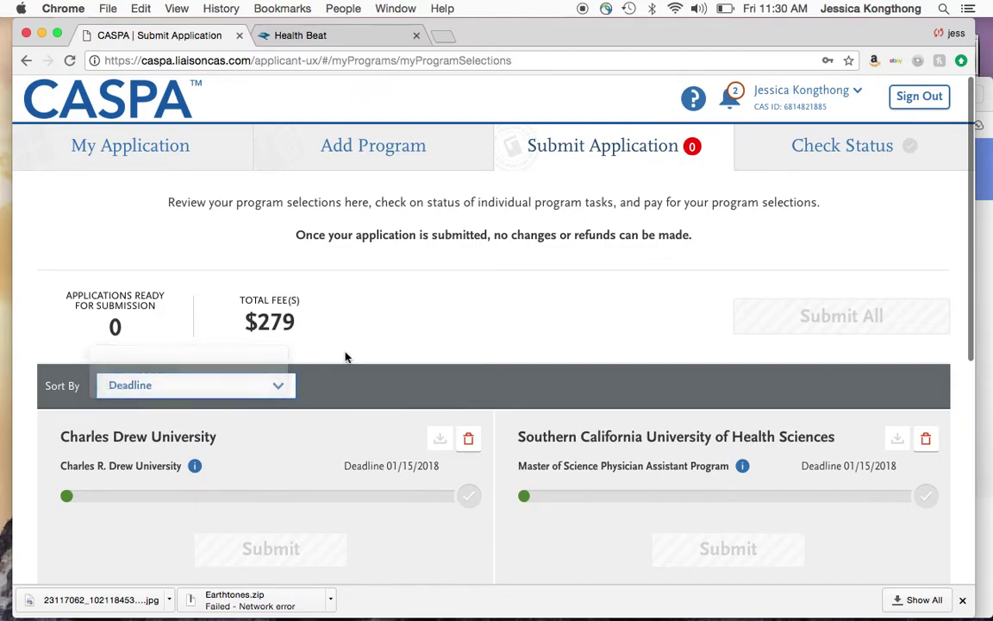
click(111, 333)
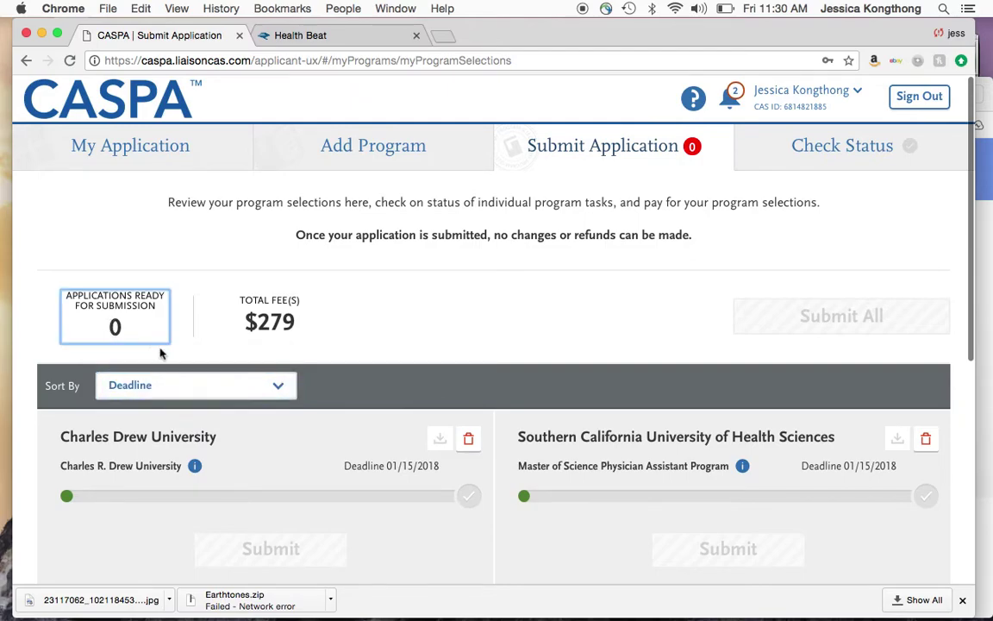
Step: Sort the selected programs alphabetically and look over the submission cards and the Submit All option
mouse_move(163, 439)
scroll(209, 468, down, 5)
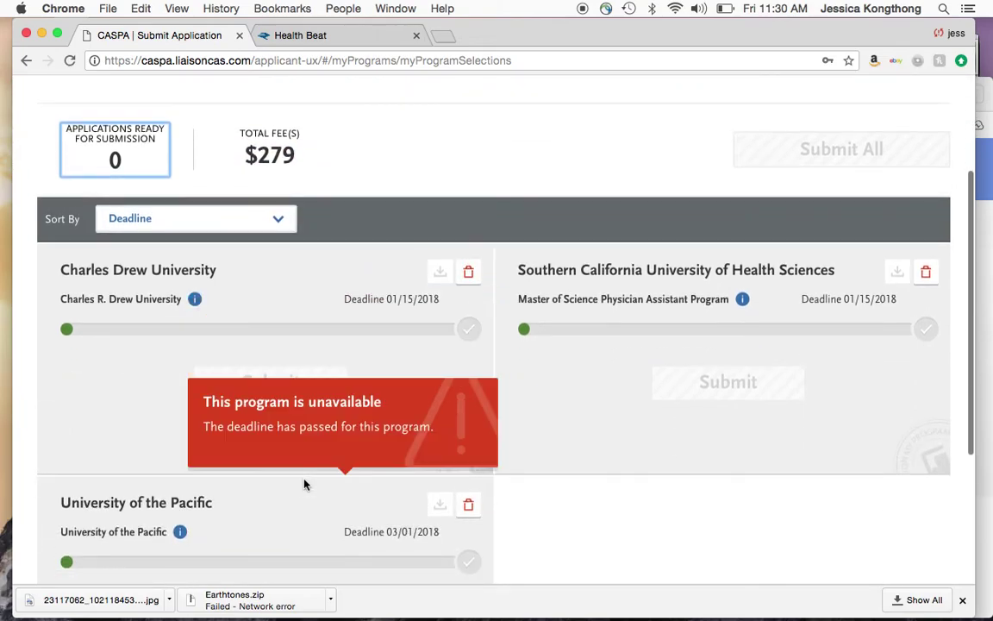
scroll(403, 426, up, 3)
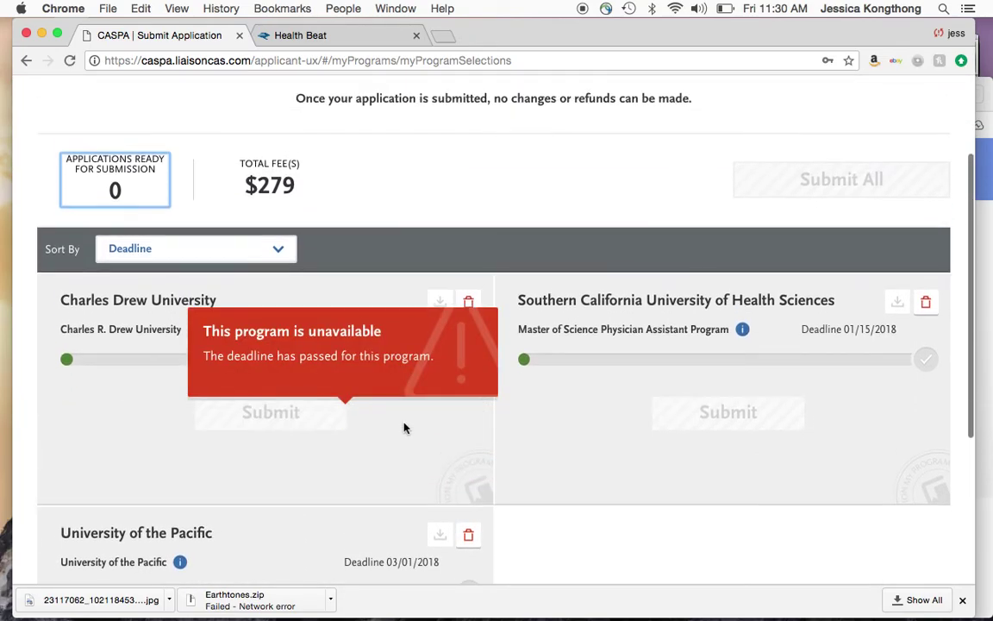
click(189, 262)
click(185, 241)
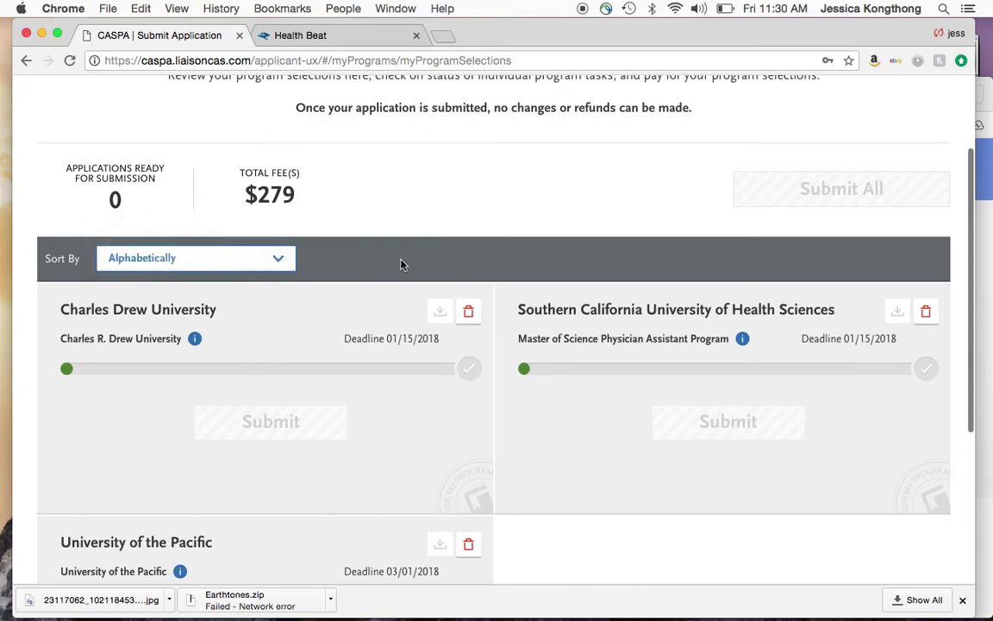
scroll(400, 264, up, 3)
scroll(517, 284, down, 2)
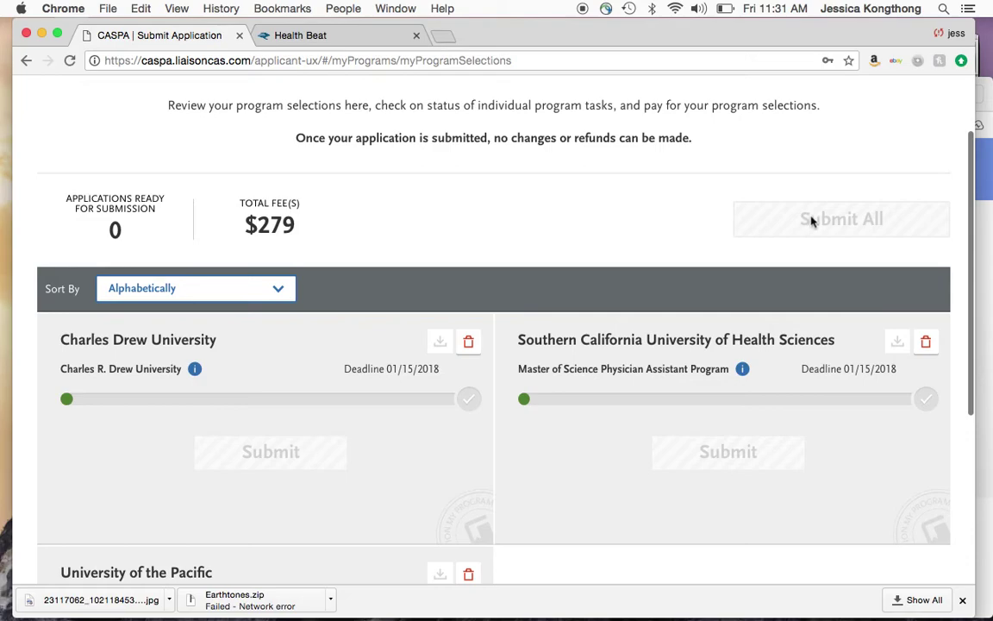
scroll(606, 217, down, 4)
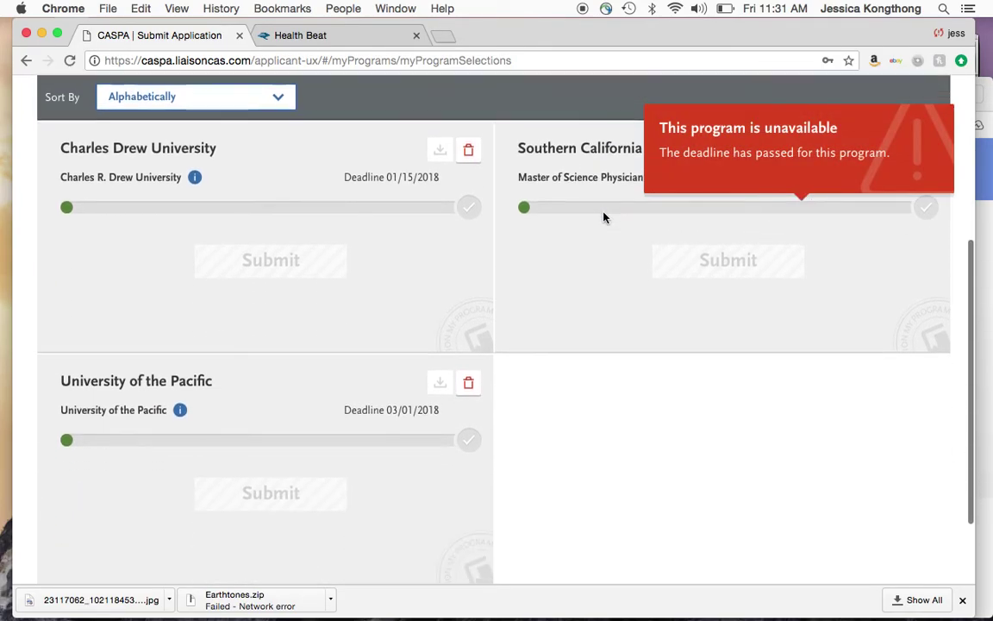
Step: Return to the My Application dashboard and look over its sections
scroll(604, 217, up, 7)
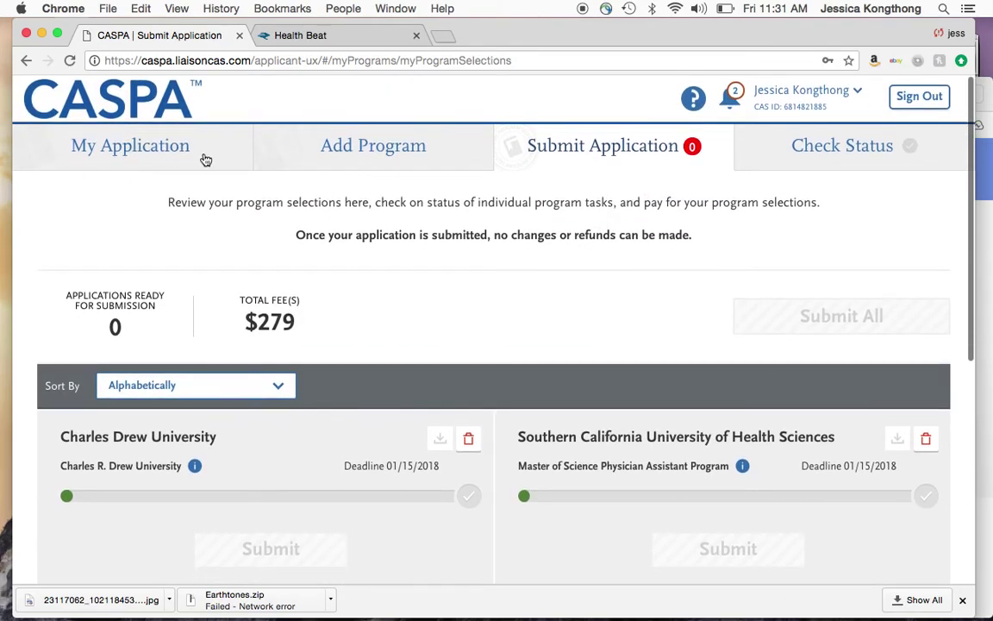
click(160, 147)
scroll(372, 333, down, 3)
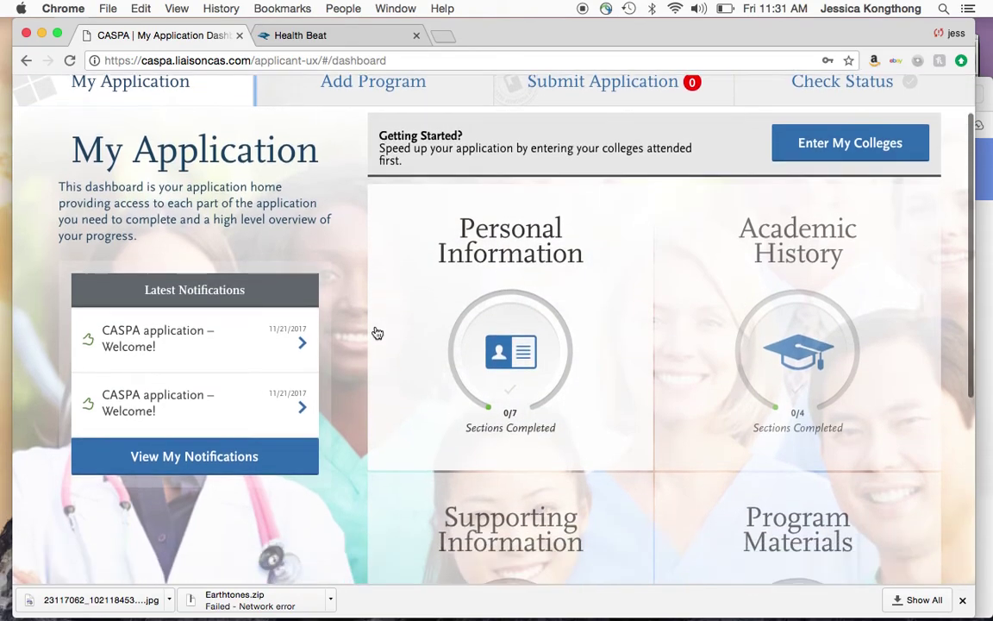
scroll(376, 332, down, 5)
scroll(376, 333, up, 8)
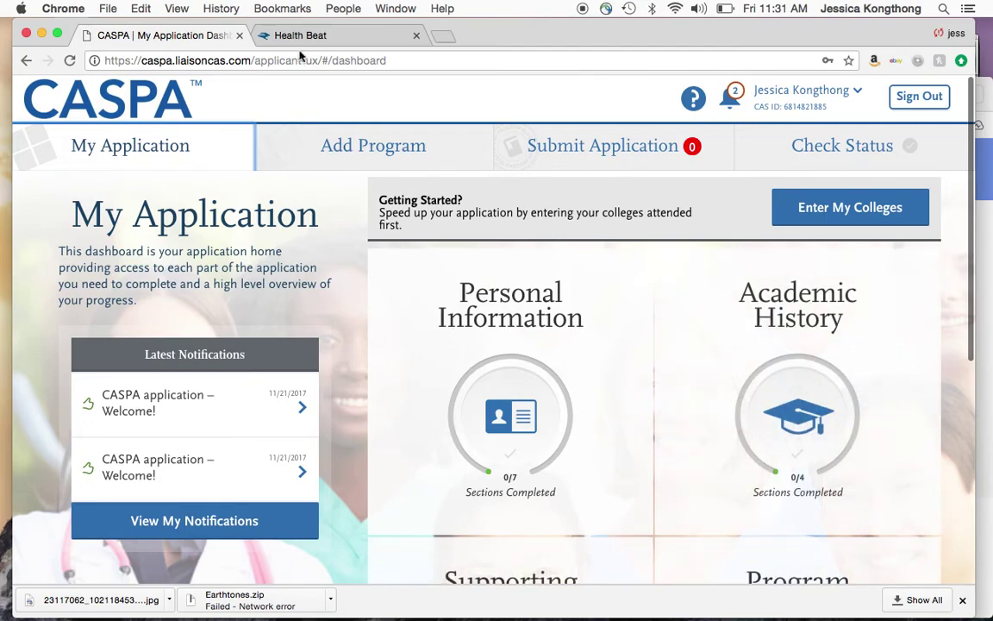
Step: Switch to the UC San Diego Health Beat website and open its Get Advising page
click(263, 35)
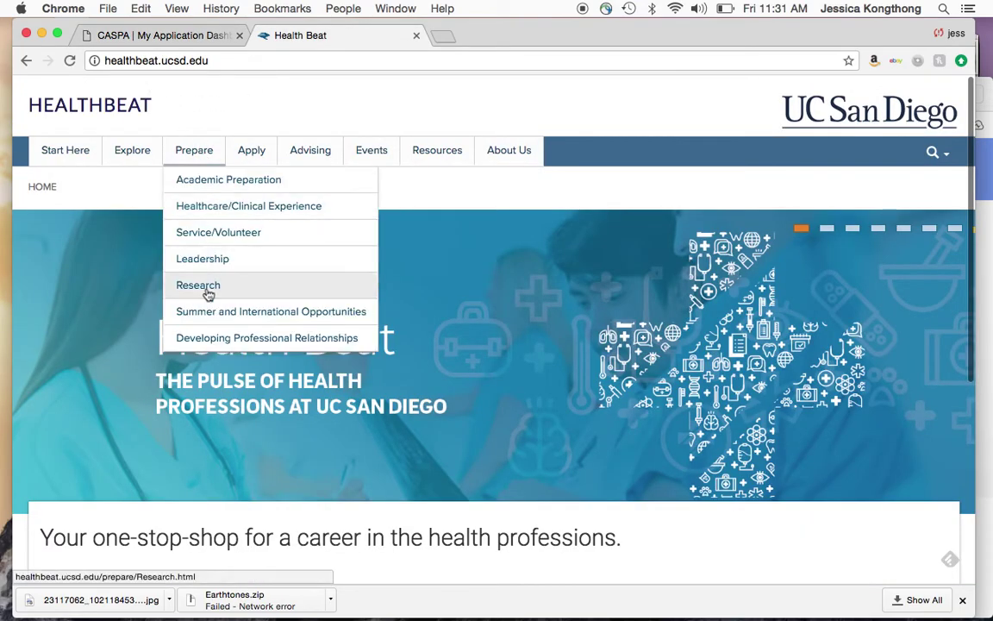
scroll(528, 133, down, 1)
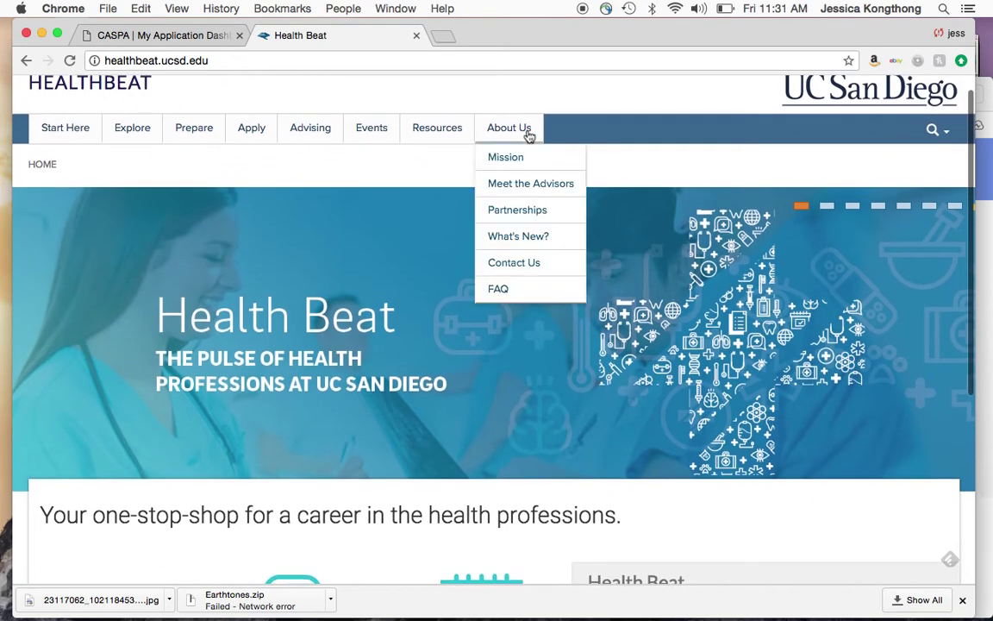
mouse_move(376, 125)
mouse_move(327, 130)
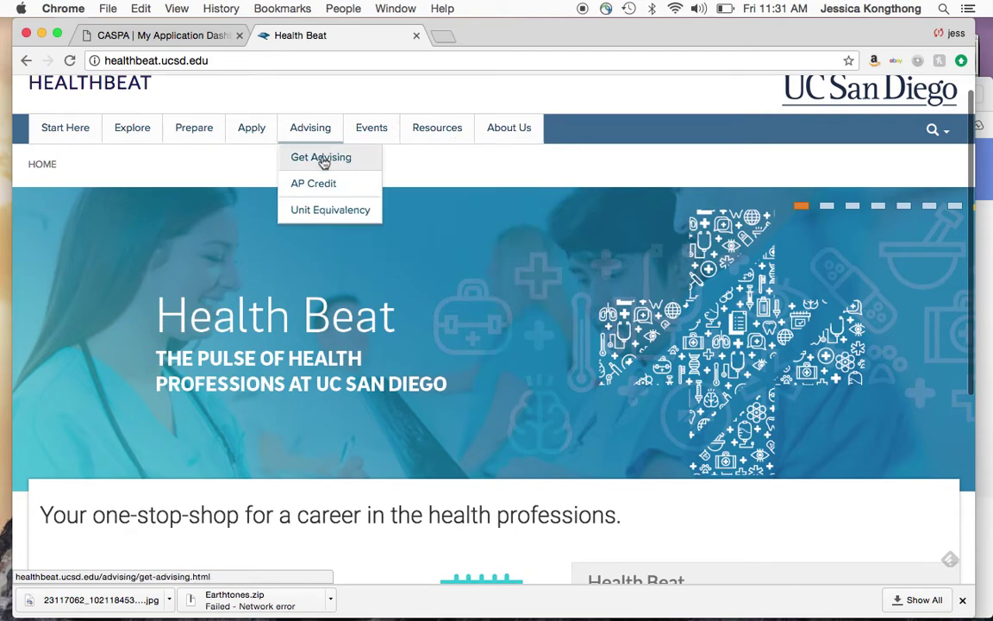
click(324, 158)
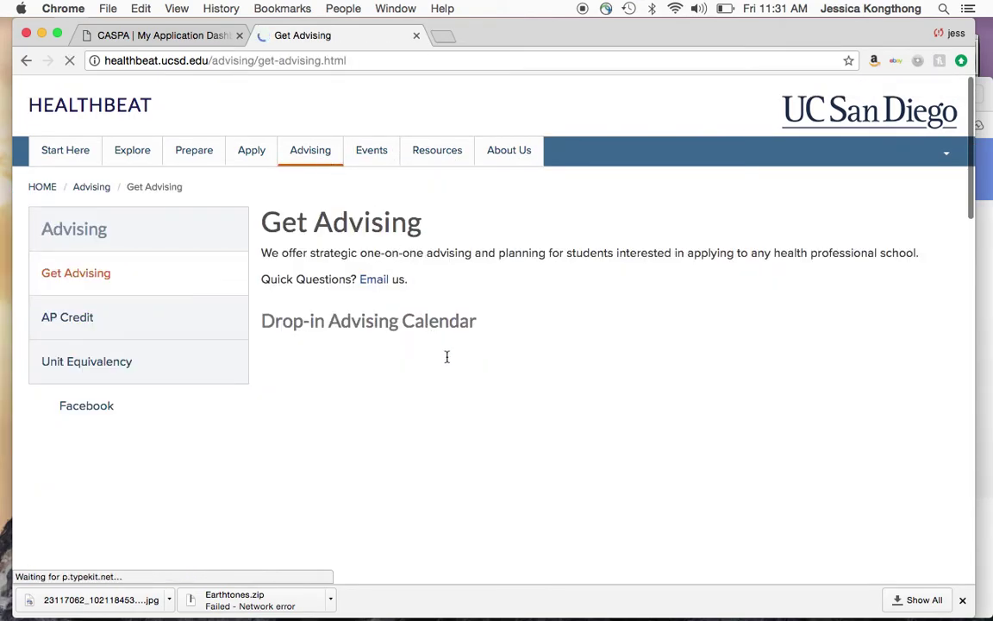
Step: Expand the Advising by Appointment section and read how to prepare for and schedule an appointment
scroll(448, 362, down, 5)
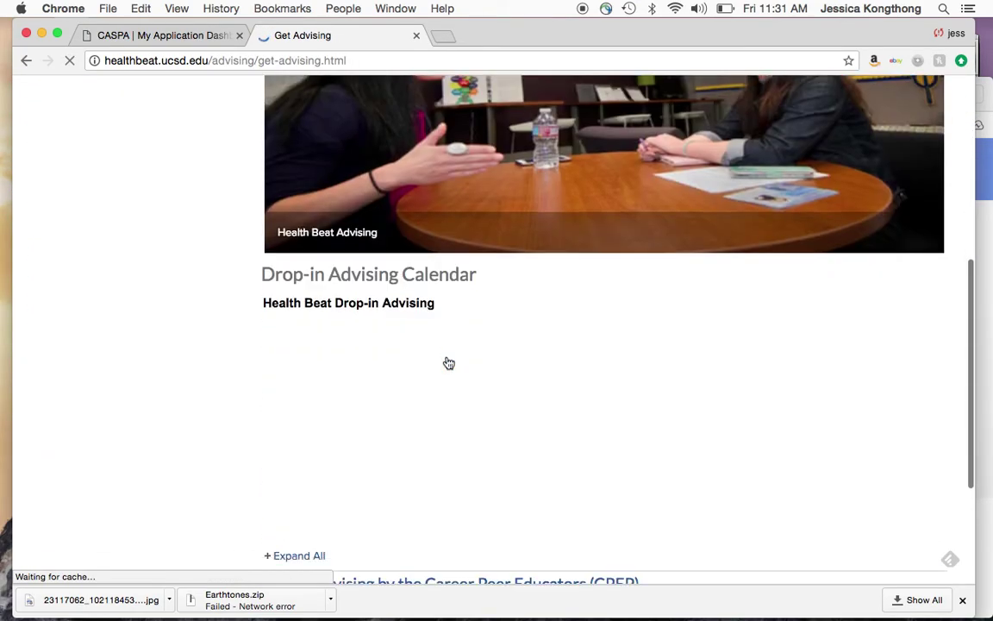
scroll(448, 362, down, 2)
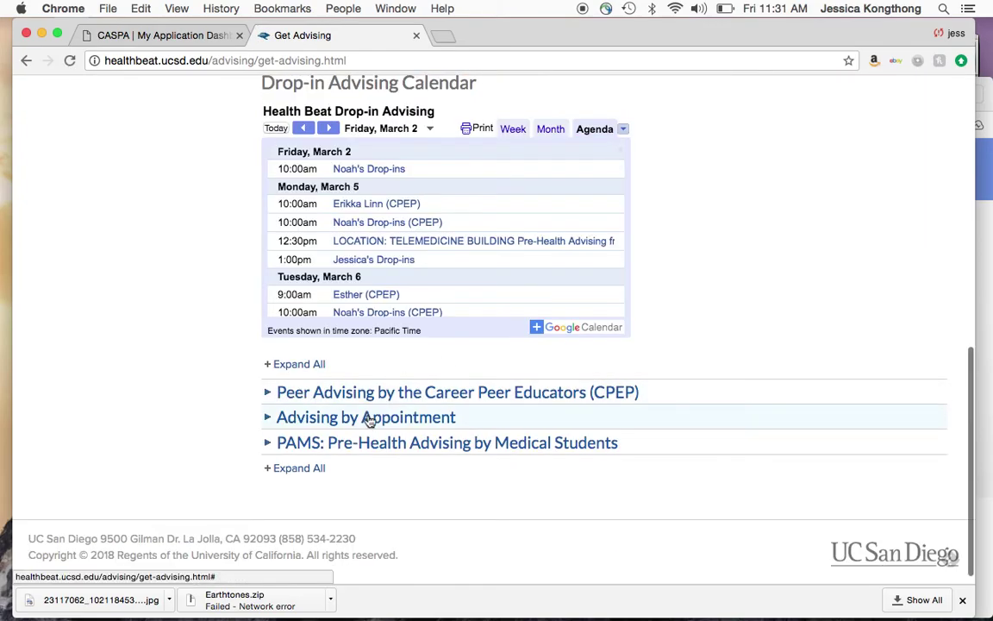
click(369, 417)
scroll(457, 502, down, 1)
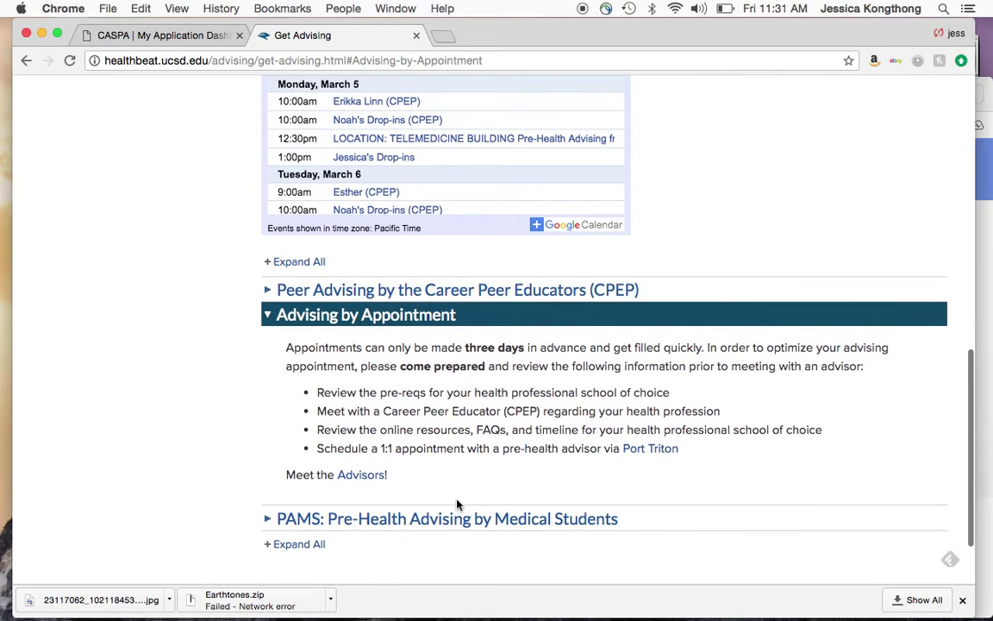
Step: Browse the agenda of upcoming sessions in the Drop-in Advising Calendar
scroll(455, 495, up, 2)
scroll(394, 258, up, 3)
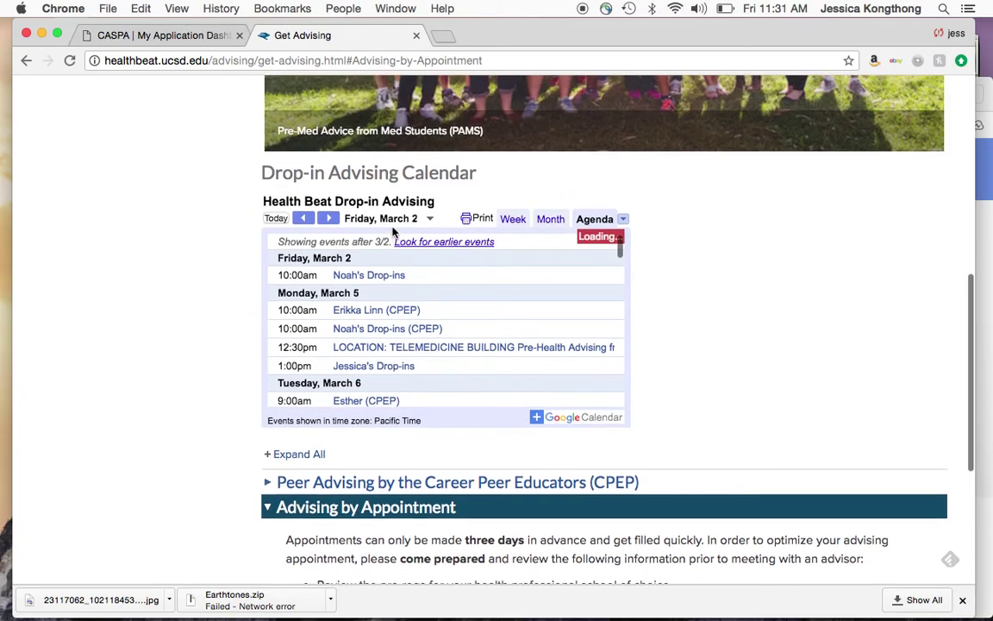
scroll(396, 336, down, 2)
scroll(396, 336, down, 10)
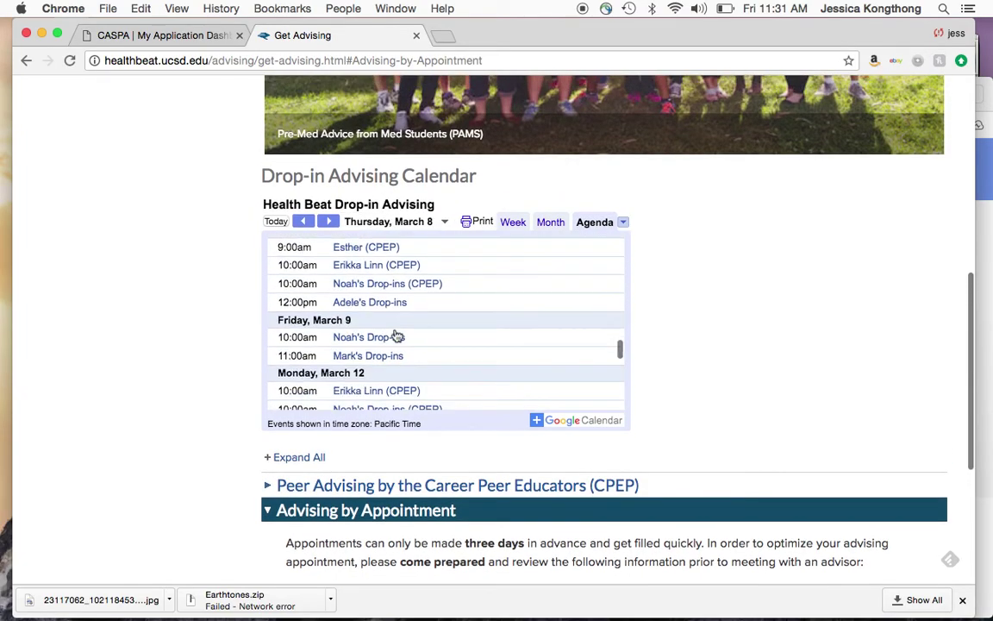
scroll(397, 336, down, 2)
scroll(395, 336, up, 5)
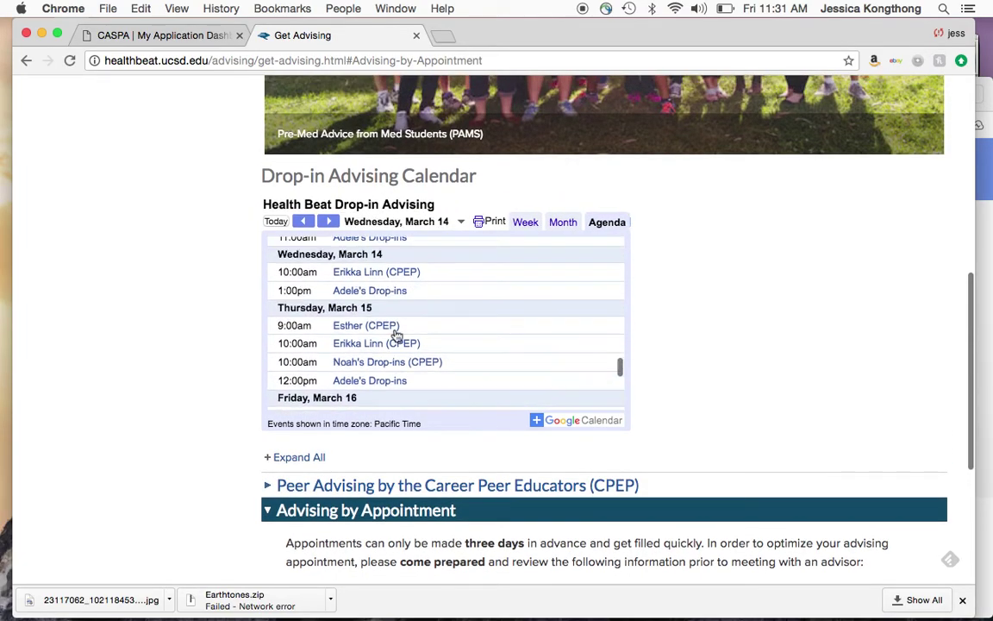
scroll(99, 319, up, 5)
Step: Open the Health Beat Event Calendar page and look through the upcoming pre-health events
scroll(93, 315, up, 5)
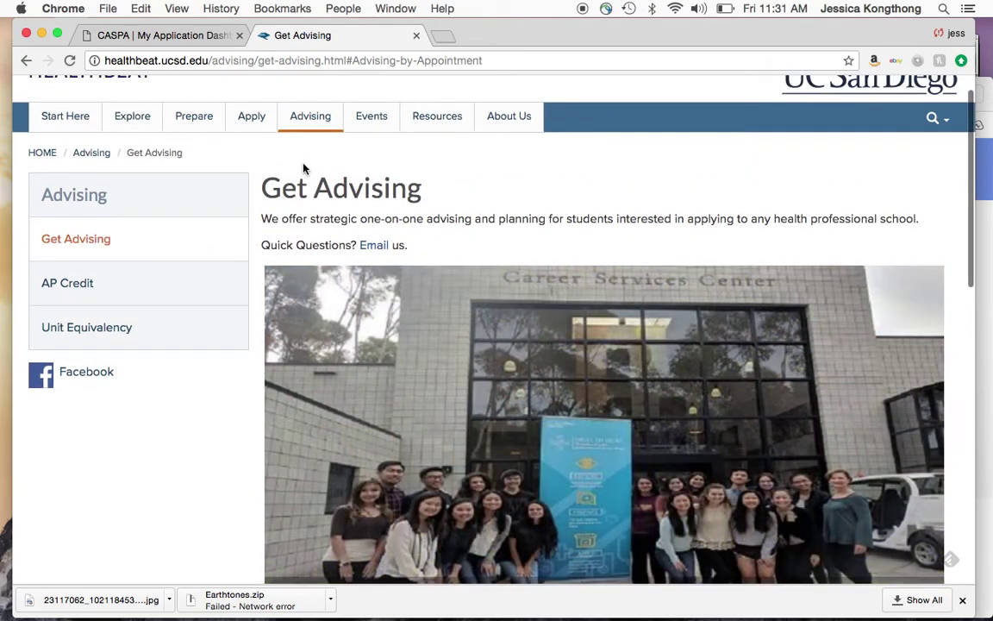
mouse_move(388, 116)
click(387, 147)
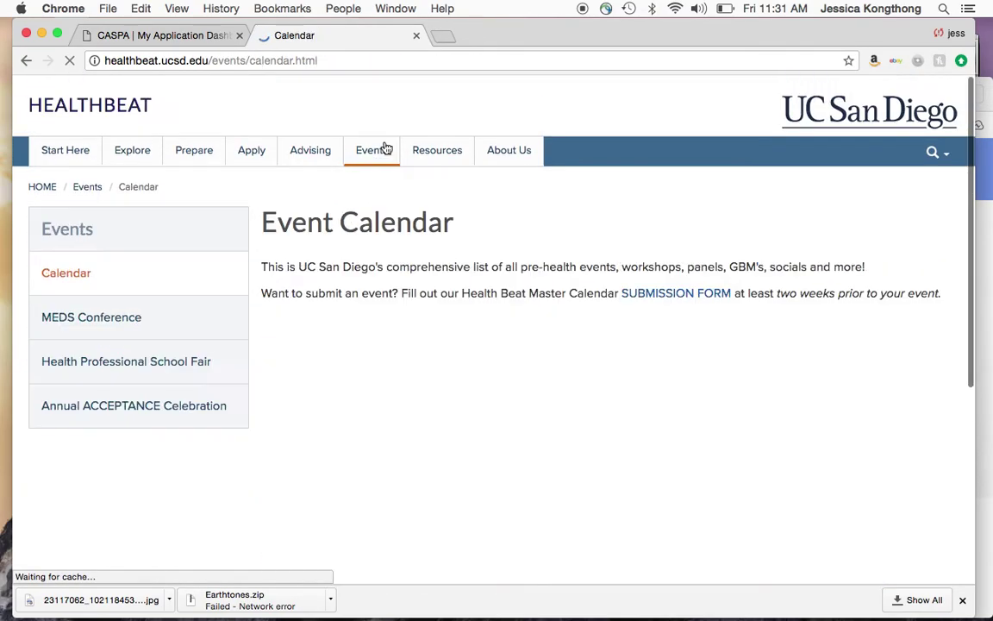
scroll(367, 290, down, 5)
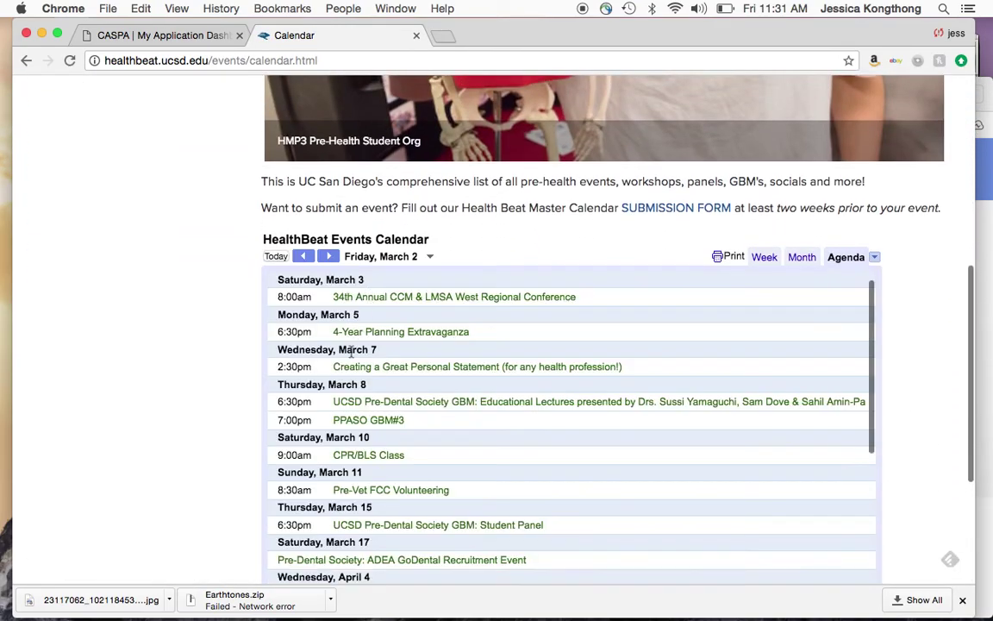
scroll(357, 327, down, 6)
Step: Open the Physician Assistant page from the Health Professions list and go to its PA Pre-Requisite Database
scroll(353, 356, up, 10)
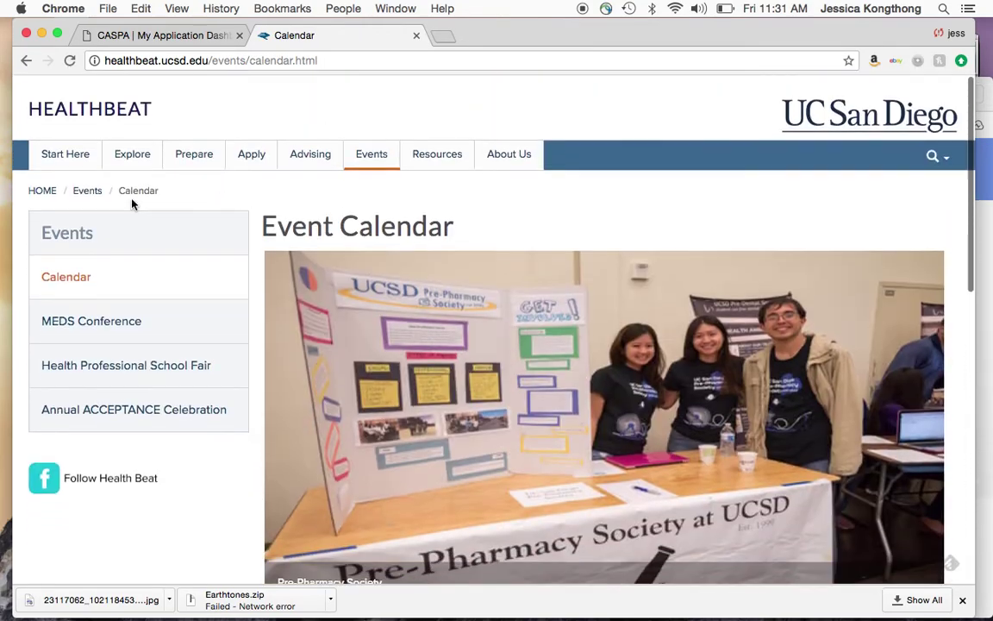
mouse_move(50, 162)
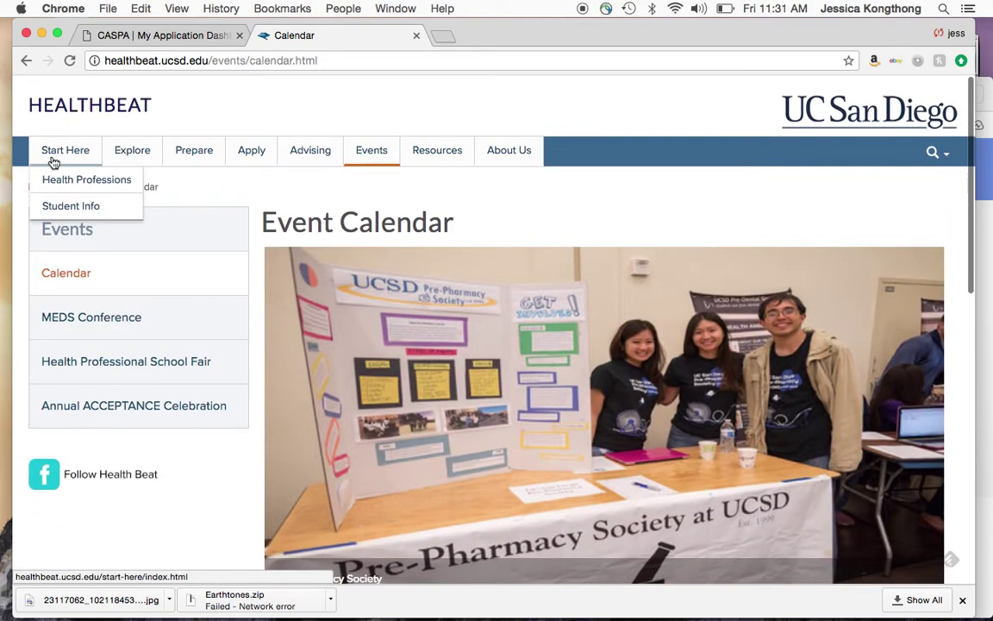
click(59, 182)
scroll(313, 380, down, 10)
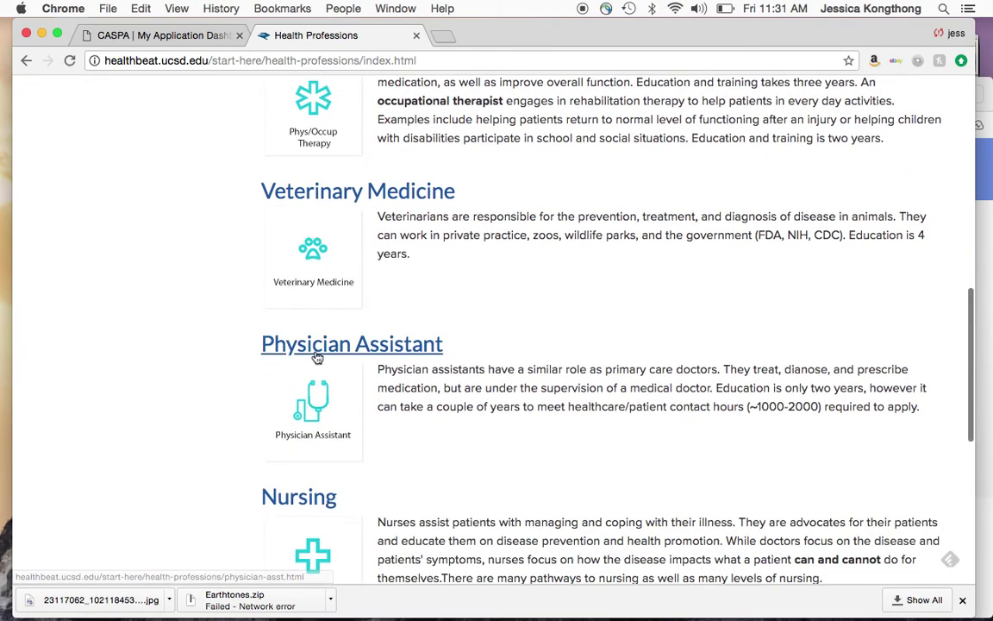
click(317, 352)
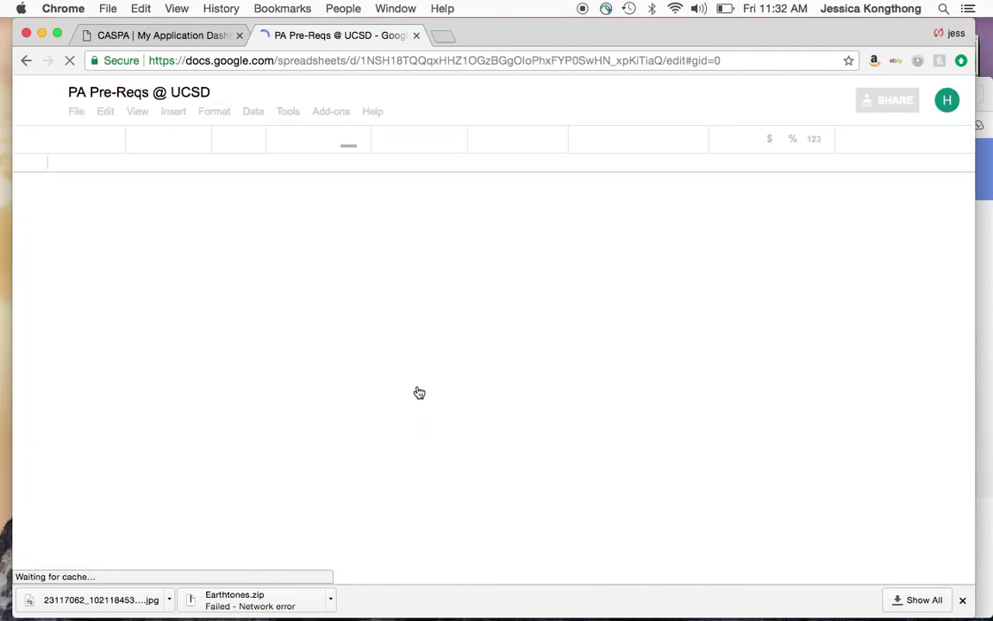
Step: Look through the PA Pre-Reqs @ UCSD spreadsheet of course acceptance by program, and return to the Physician Assistant page
scroll(417, 391, down, 10)
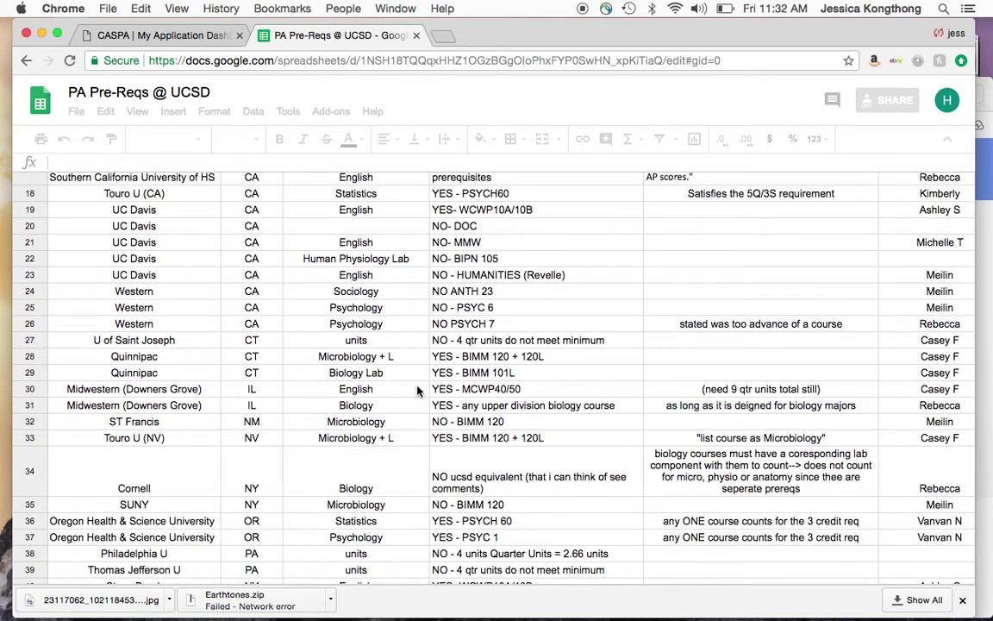
scroll(418, 390, up, 5)
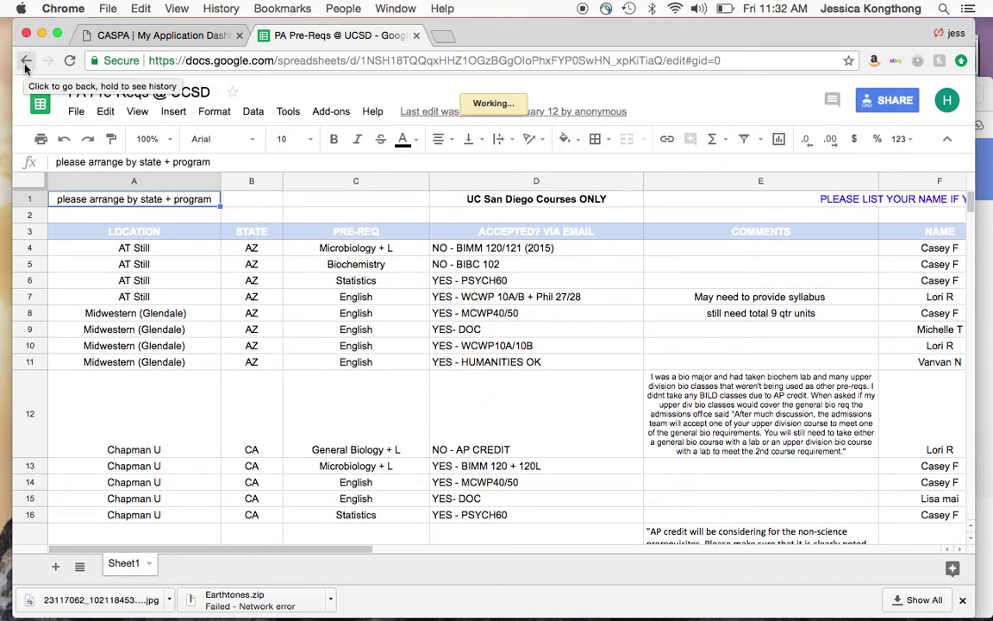
click(26, 62)
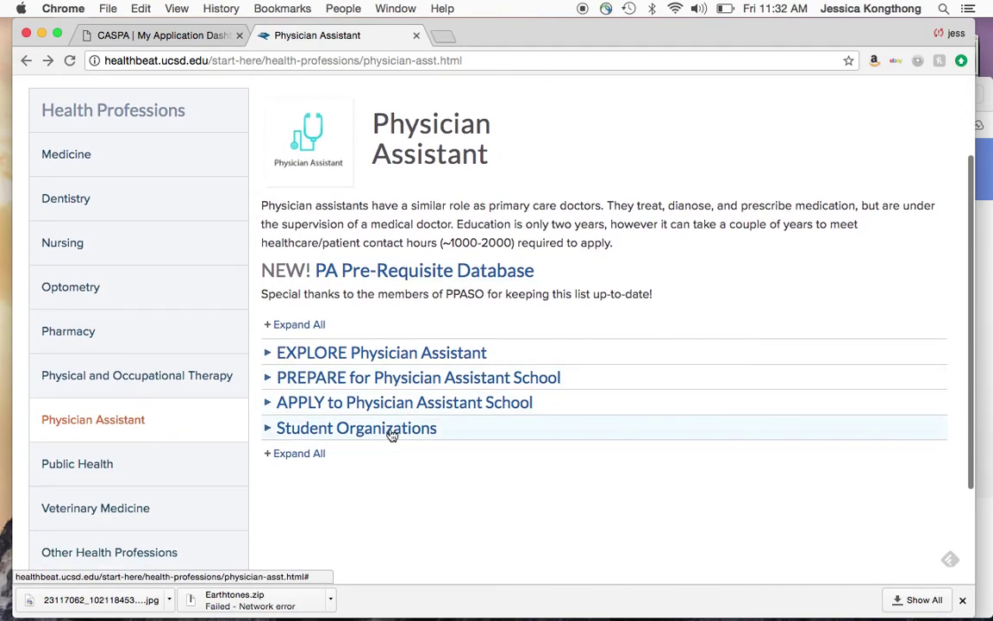
Step: Expand Student Organizations, open the Pre-Physician Assistant Student Organization website and read its home page
click(391, 428)
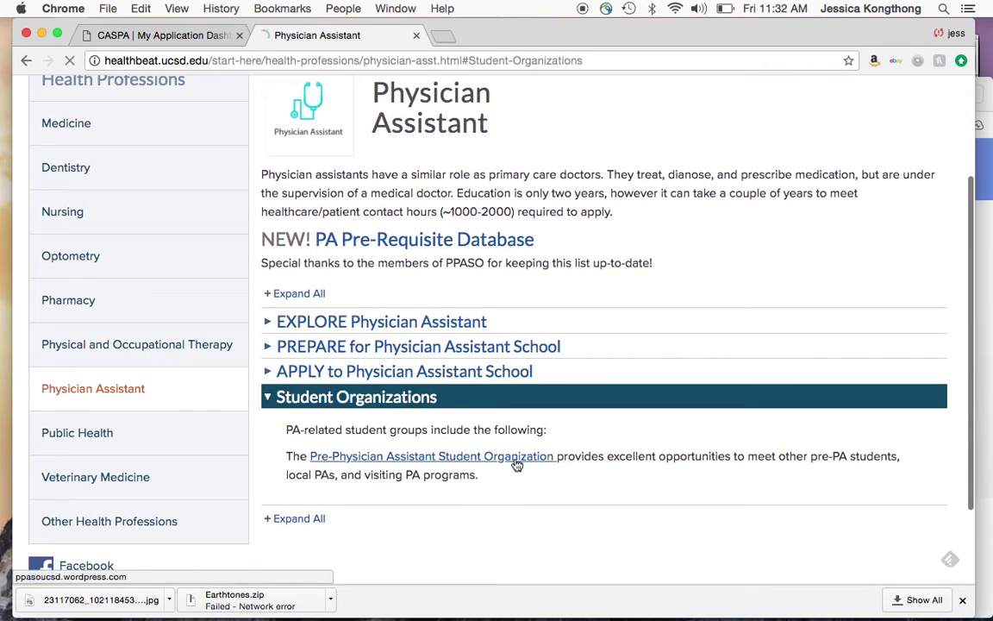
click(515, 458)
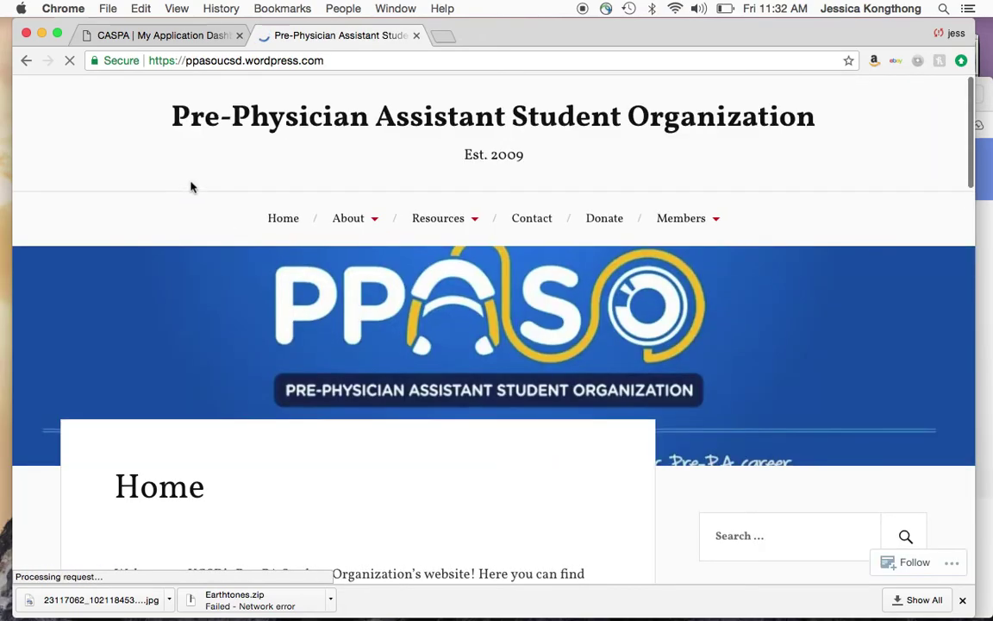
scroll(241, 322, down, 5)
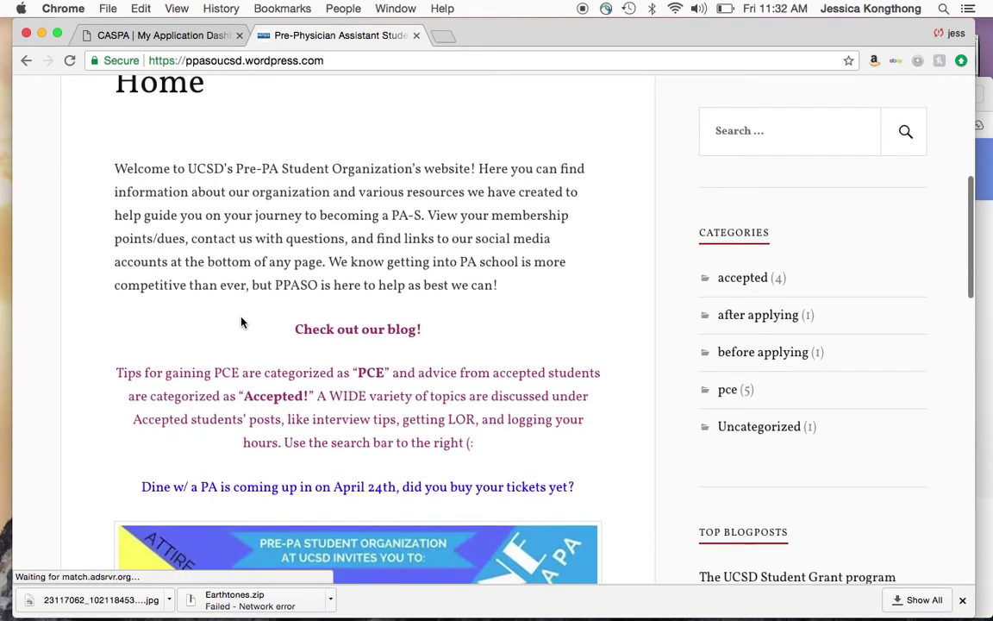
scroll(241, 322, up, 1)
scroll(242, 321, up, 3)
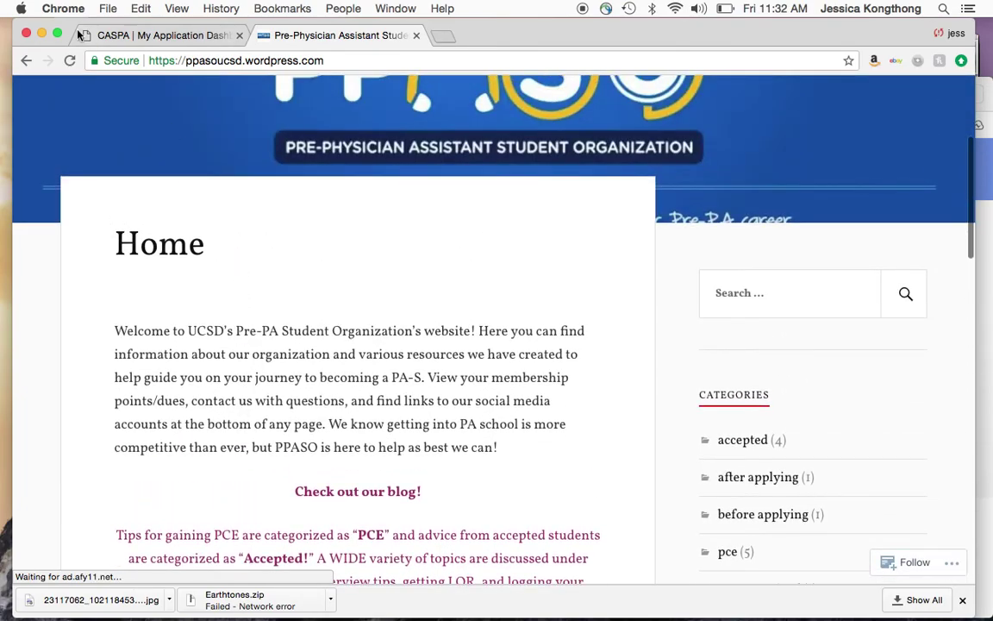
Step: Return to the Physician Assistant page, collapse Student Organizations, and read the APPLY to Physician Assistant School section
click(26, 61)
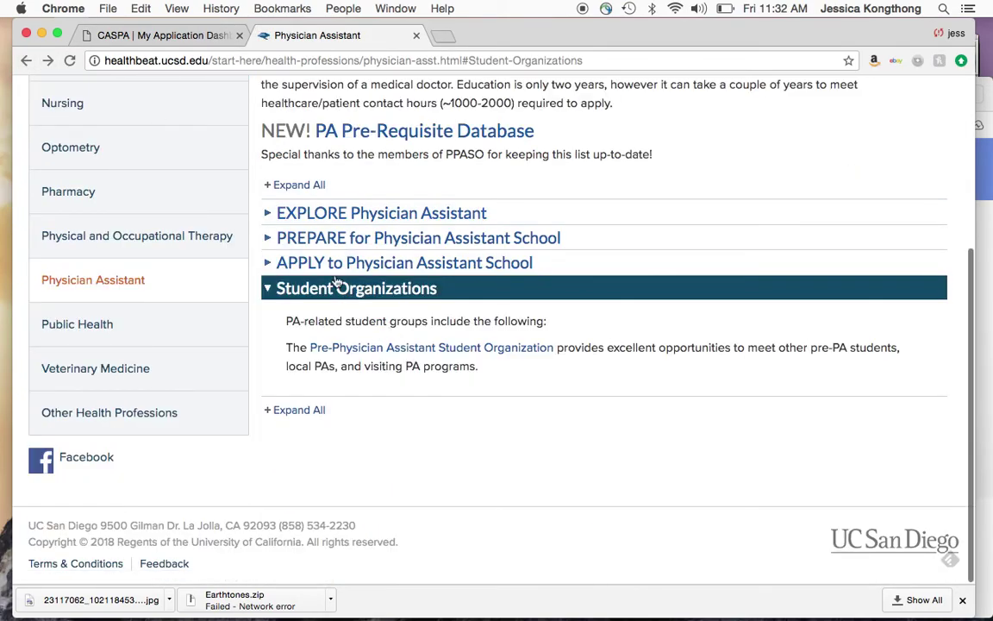
click(310, 288)
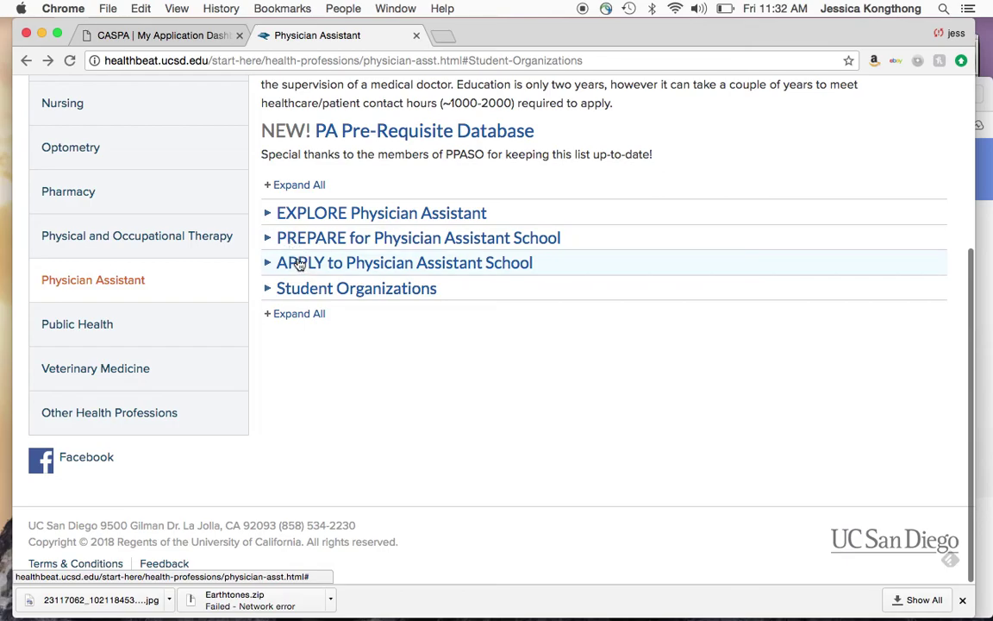
click(299, 264)
scroll(423, 396, down, 5)
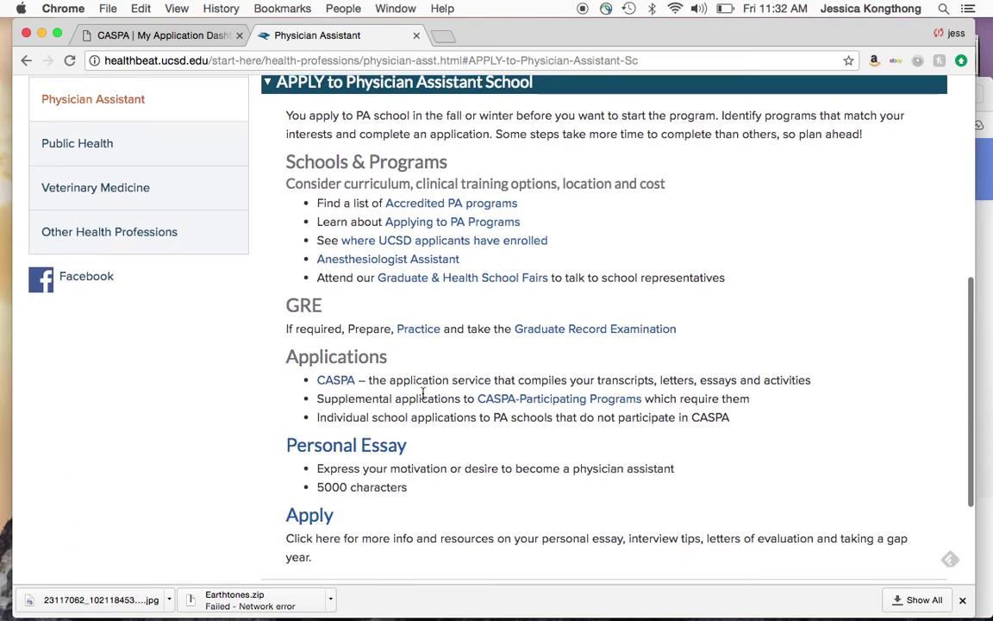
Step: Read the Applications, Personal Essay and Apply parts of the APPLY to Physician Assistant School section, and return to the section's heading
scroll(422, 394, down, 1)
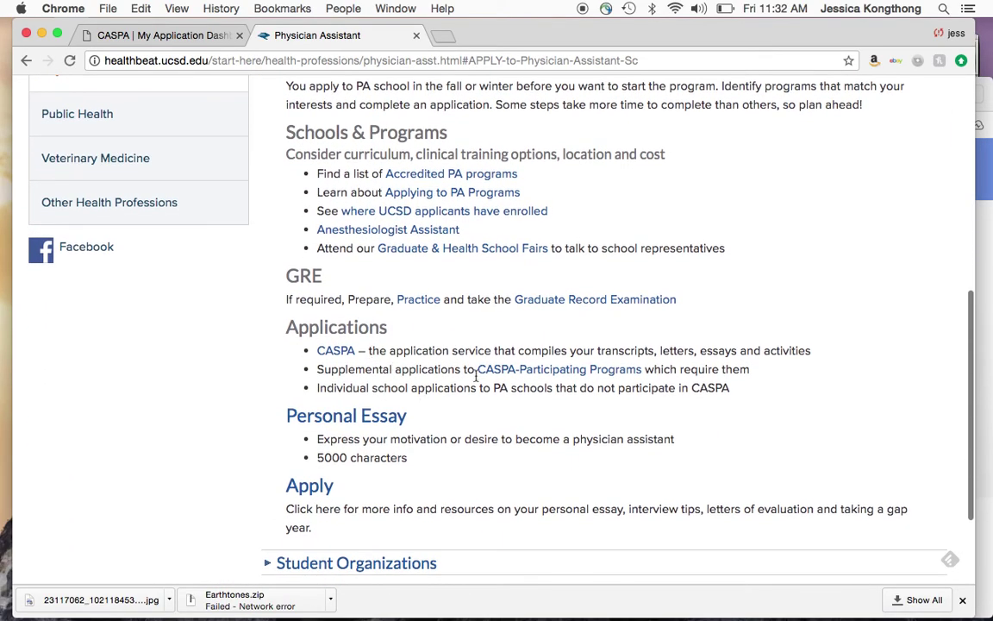
scroll(474, 376, down, 1)
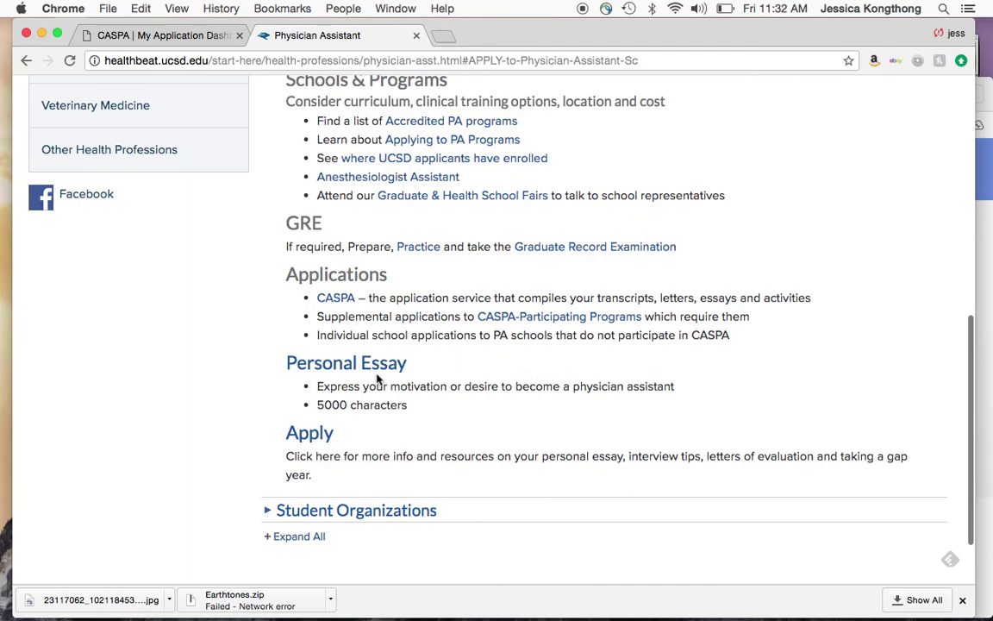
scroll(379, 380, up, 3)
scroll(376, 372, up, 4)
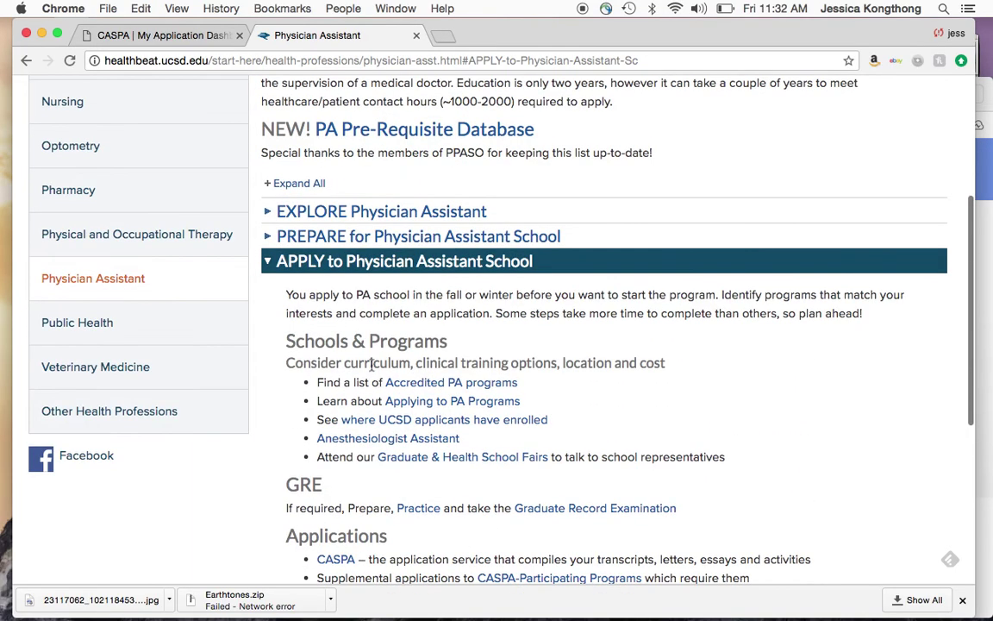
Step: Switch to the CASPA My Application dashboard and review its four application sections
click(130, 36)
scroll(363, 297, down, 2)
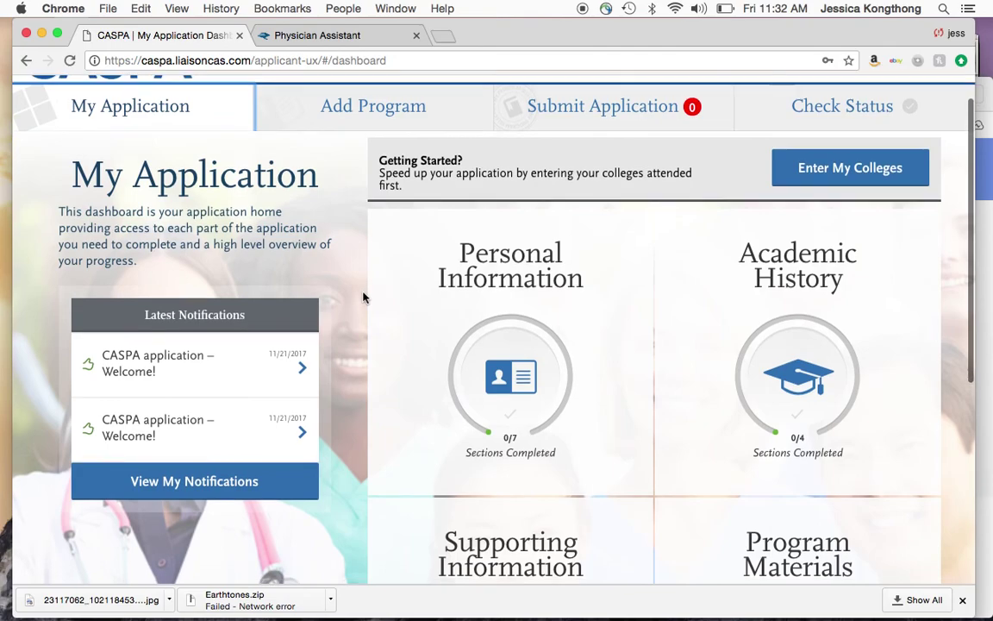
scroll(363, 297, down, 5)
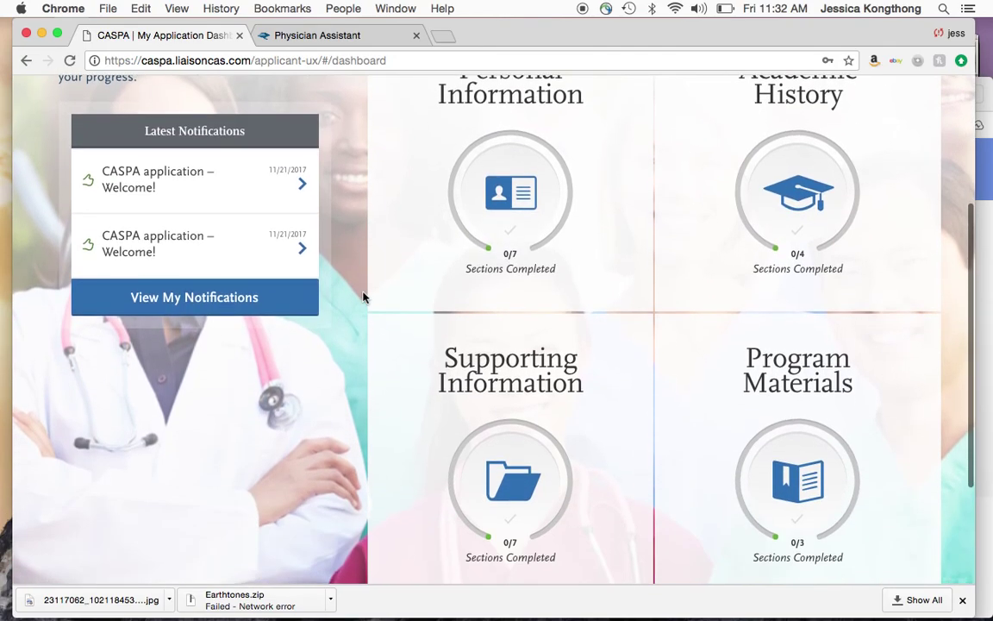
scroll(409, 337, up, 6)
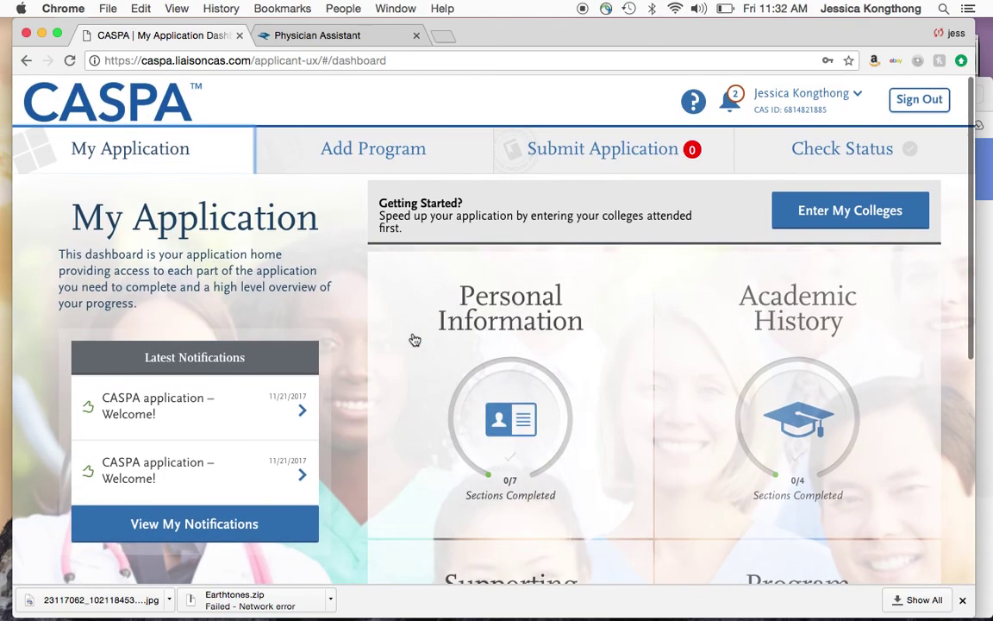